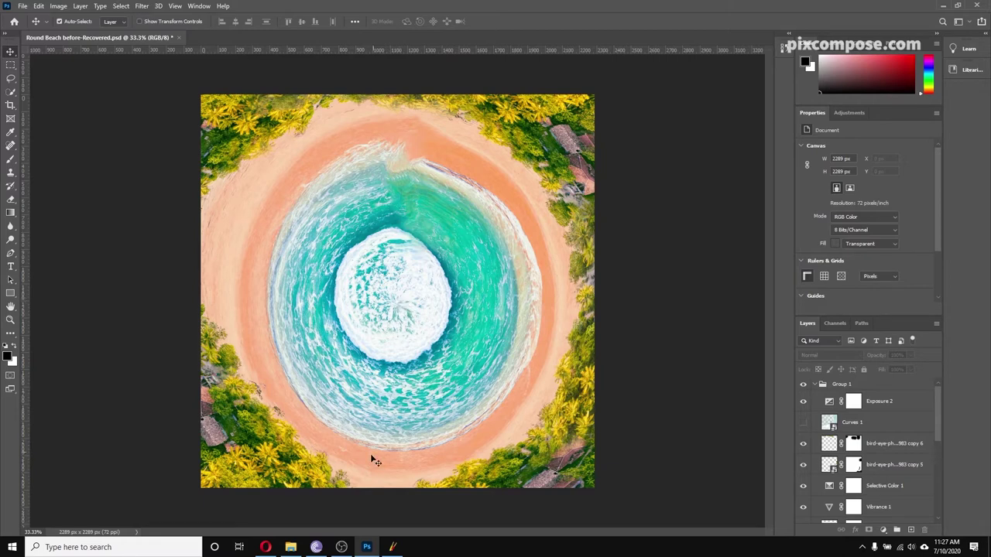
Step: Open Downloads and drag drone-footage-of-a-beach-3556117.jpg into Photoshop
{"action": "left_click", "coordinate": [291, 548]}
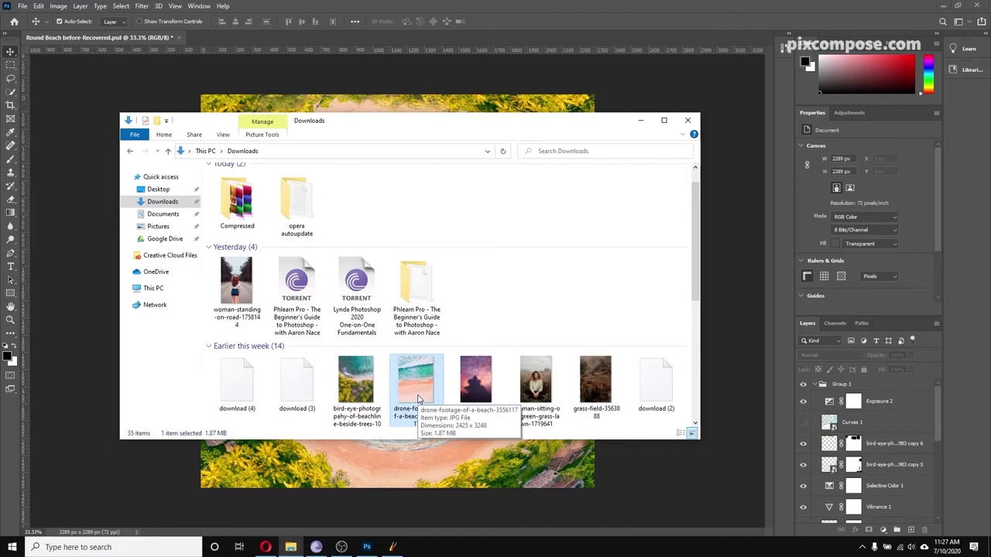
{"action": "left_click_drag", "start_coordinate": [418, 399], "coordinate": [277, 39]}
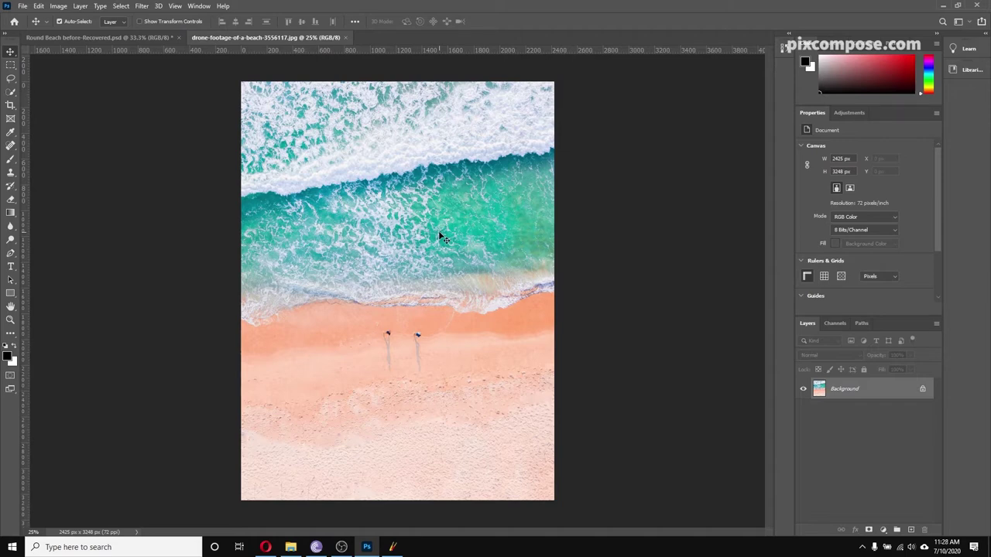
Step: Unlock the drone photo's locked Background layer into an editable Layer 0
{"action": "double_click", "coordinate": [886, 396]}
{"action": "left_click", "coordinate": [587, 163]}
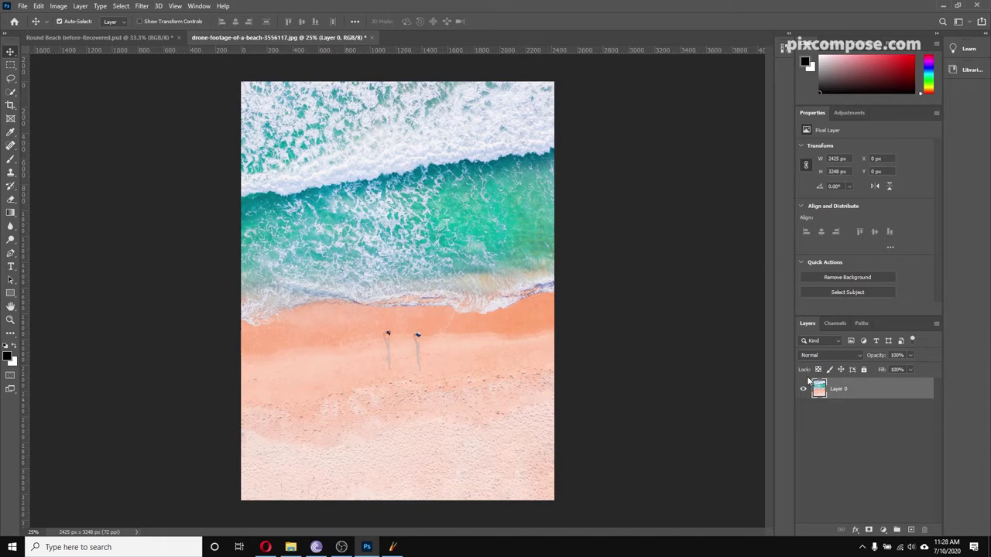
Step: Convert the drone photo's Layer 0 into an embedded smart object
{"action": "right_click", "coordinate": [856, 389]}
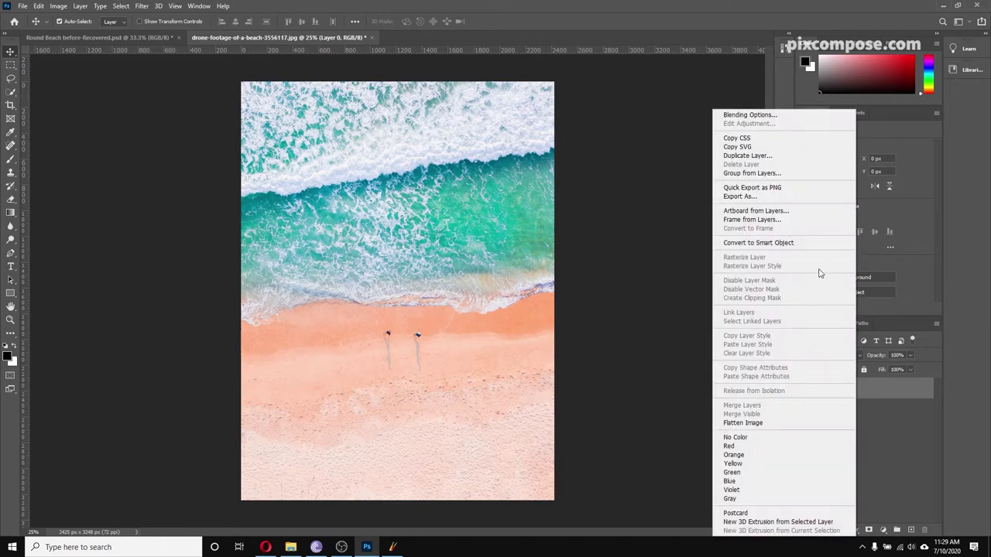
{"action": "left_click", "coordinate": [751, 246]}
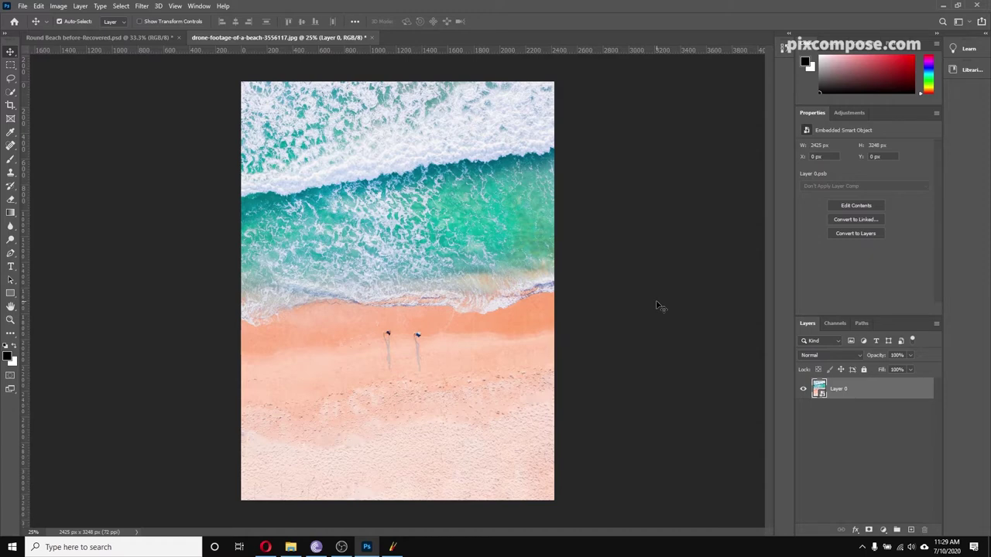
Step: Apply a Polar Coordinates smart filter (Rectangular to Polar) to the drone beach photo
{"action": "left_click", "coordinate": [175, 5]}
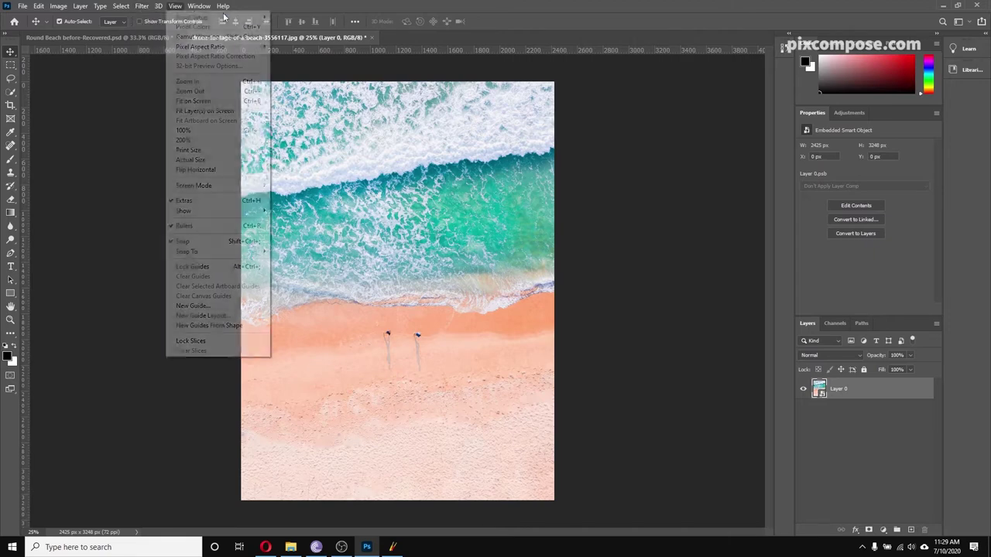
{"action": "left_click", "coordinate": [140, 6]}
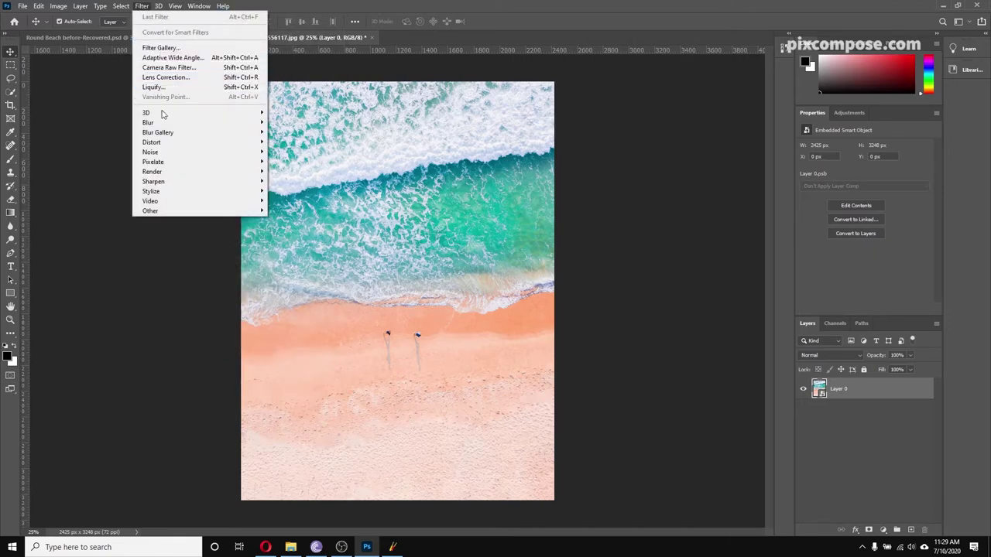
{"action": "mouse_move", "coordinate": [157, 144]}
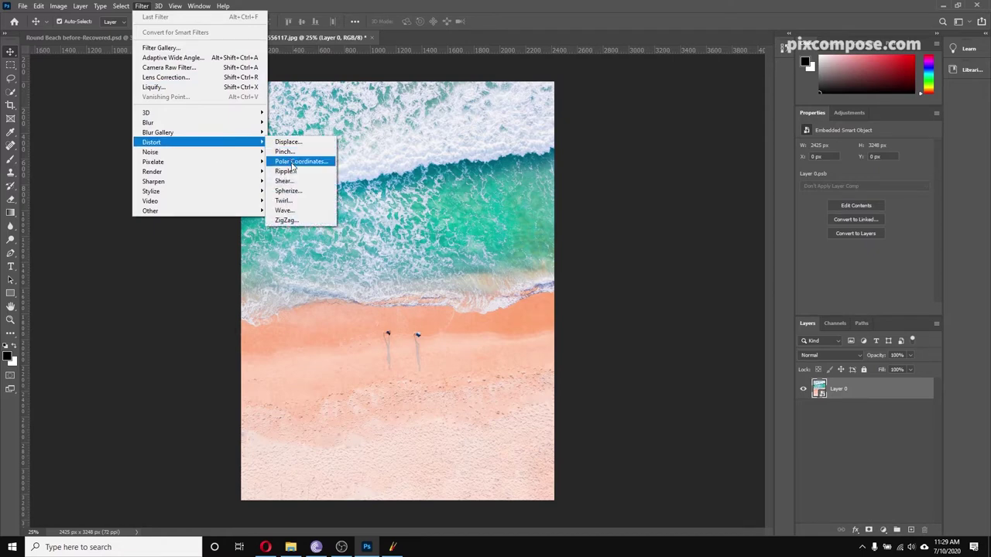
{"action": "left_click", "coordinate": [293, 164]}
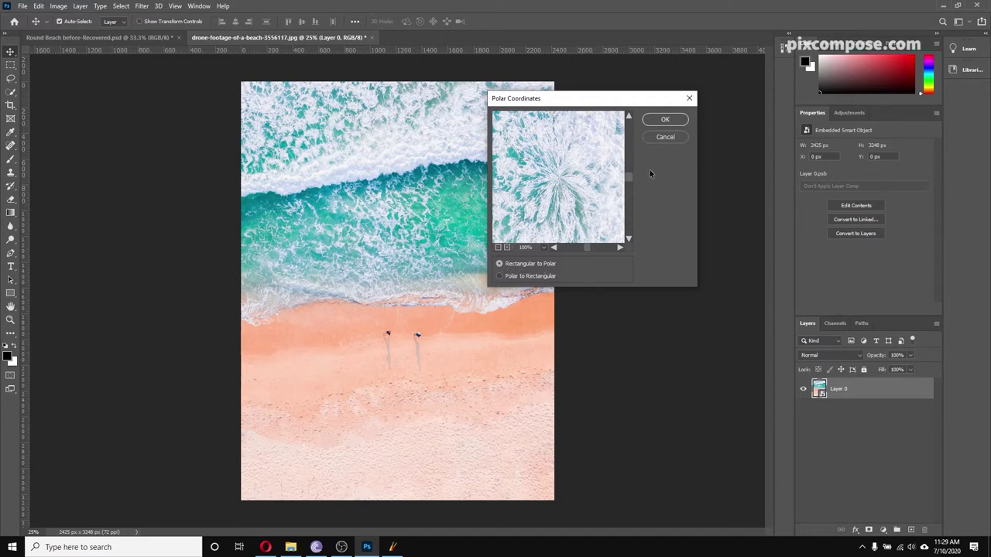
{"action": "left_click", "coordinate": [678, 120]}
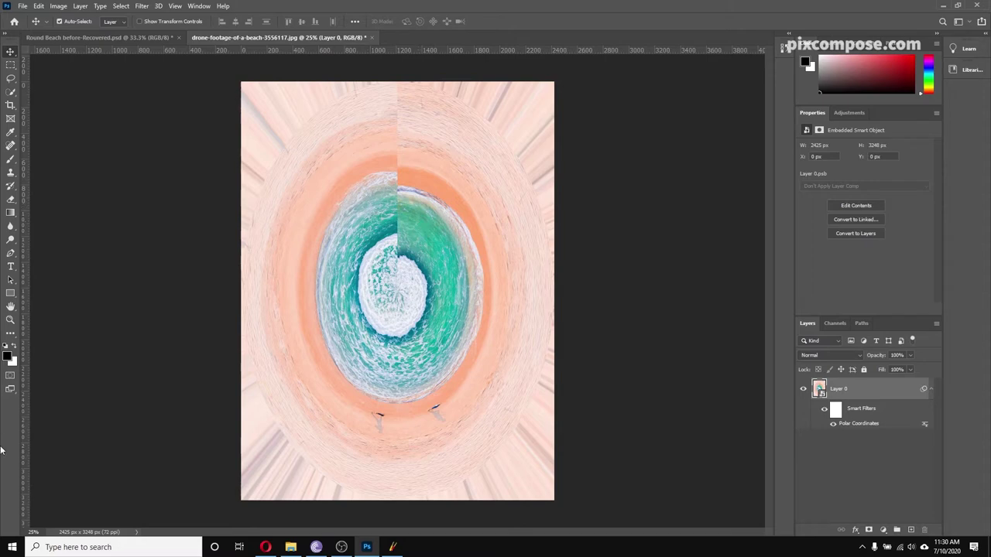
Step: Crop the swirl to a 1:1 square of 2356 × 2356 px centred on the circle
{"action": "left_click", "coordinate": [10, 104]}
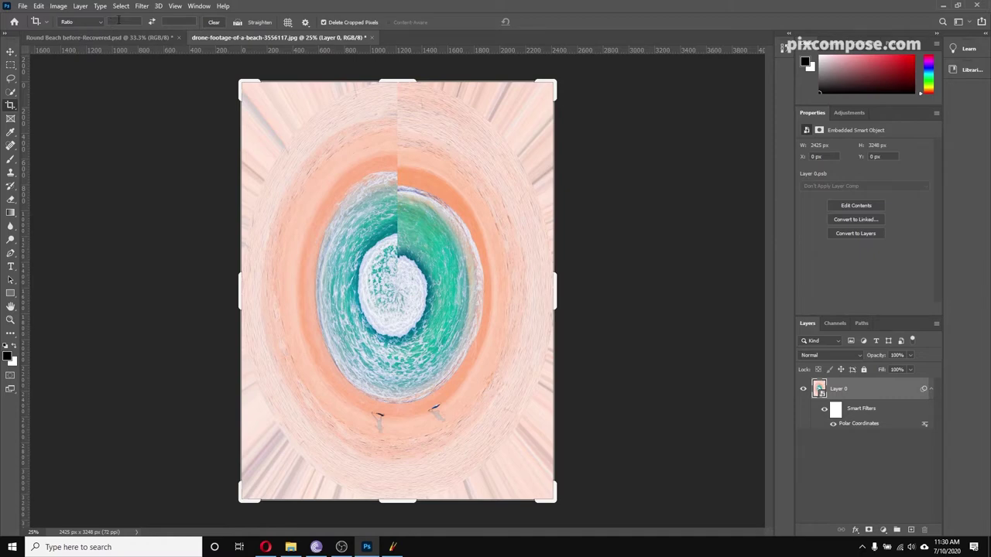
{"action": "type", "text": "1"}
{"action": "key", "text": "Tab"}
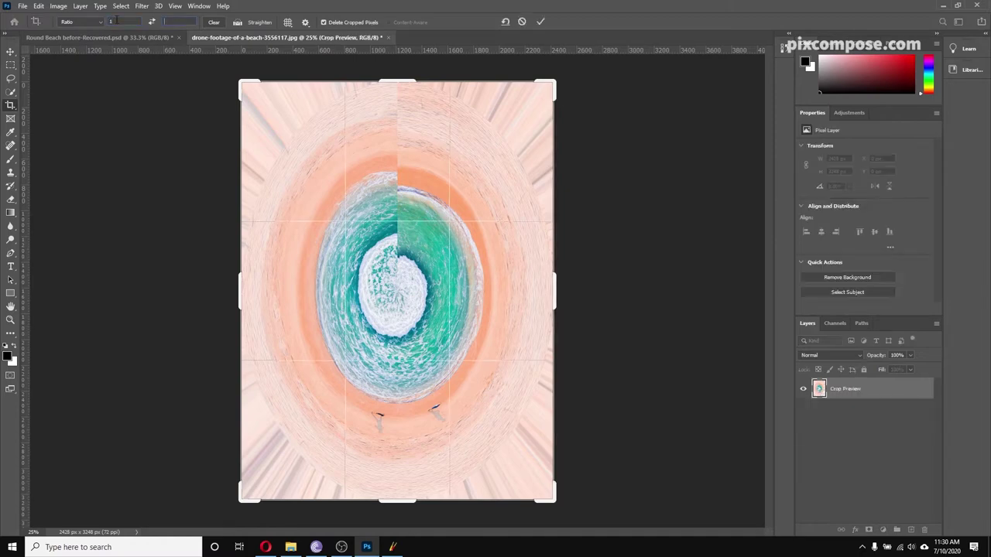
{"action": "type", "text": "1"}
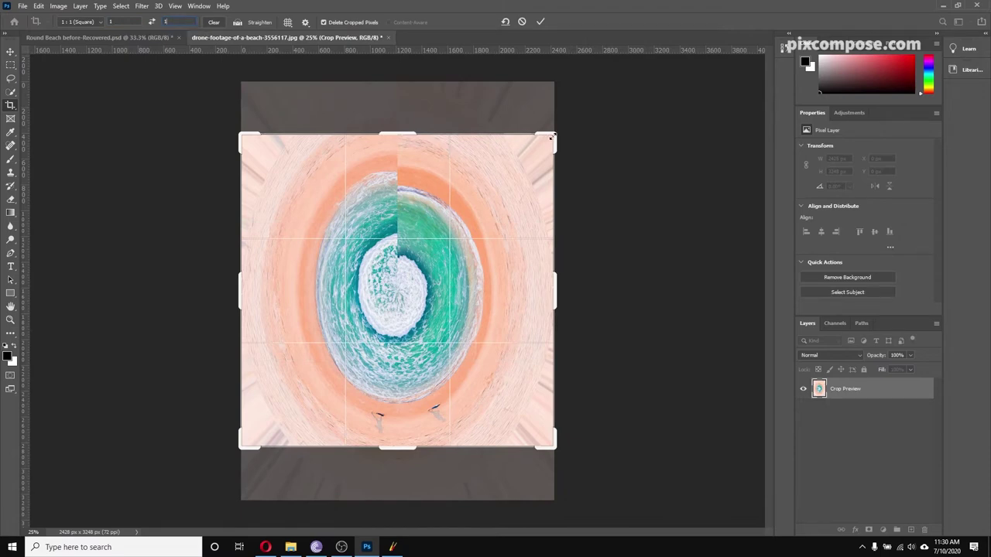
{"action": "left_click_drag", "start_coordinate": [552, 136], "coordinate": [536, 147]}
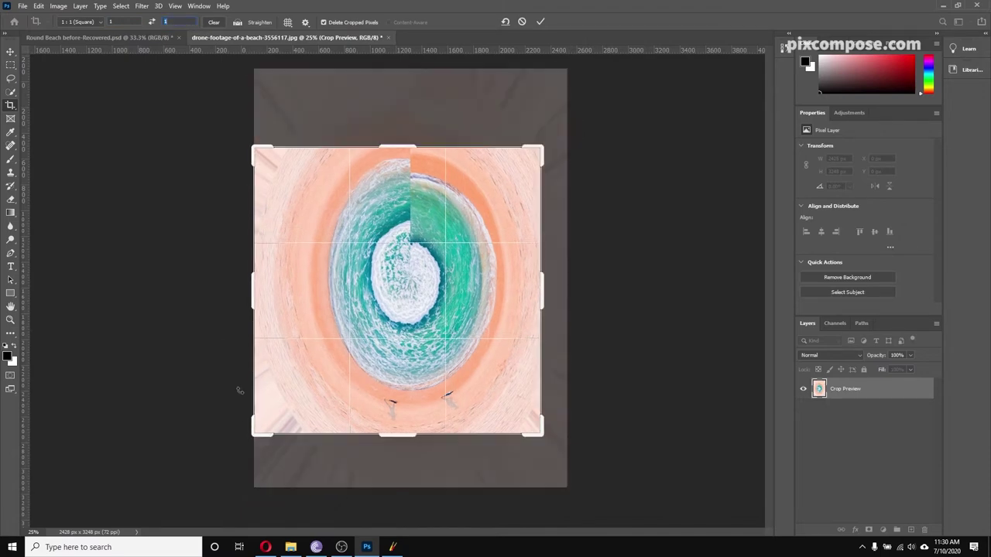
{"action": "left_click_drag", "start_coordinate": [250, 435], "coordinate": [261, 428]}
{"action": "left_click_drag", "start_coordinate": [389, 432], "coordinate": [393, 438]}
{"action": "left_click_drag", "start_coordinate": [415, 147], "coordinate": [412, 140]}
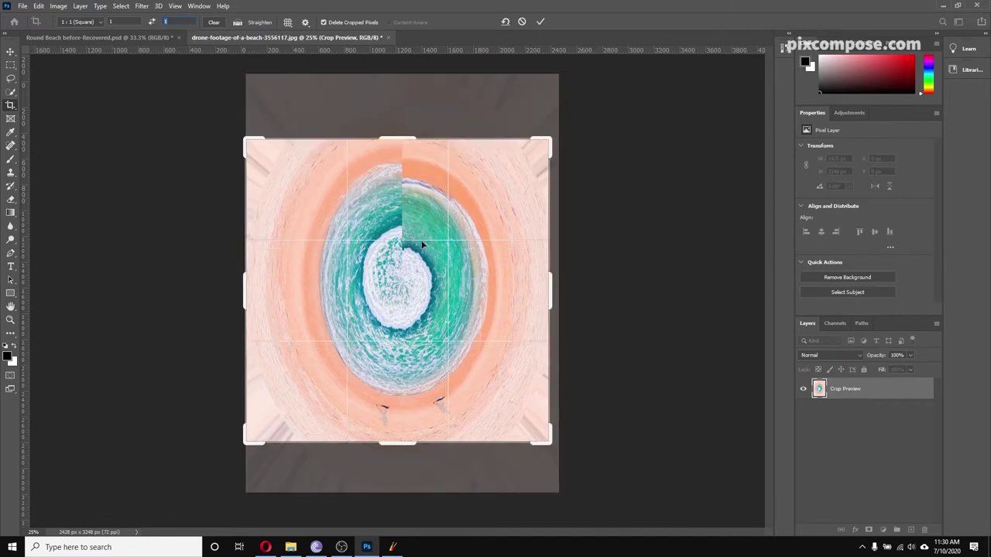
{"action": "left_click_drag", "start_coordinate": [454, 256], "coordinate": [445, 253]}
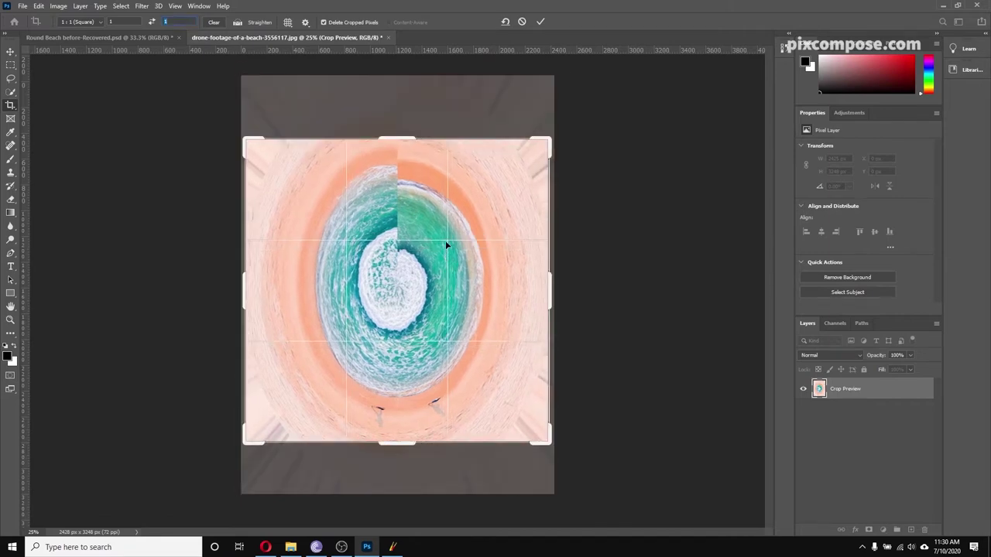
{"action": "left_click", "coordinate": [539, 23]}
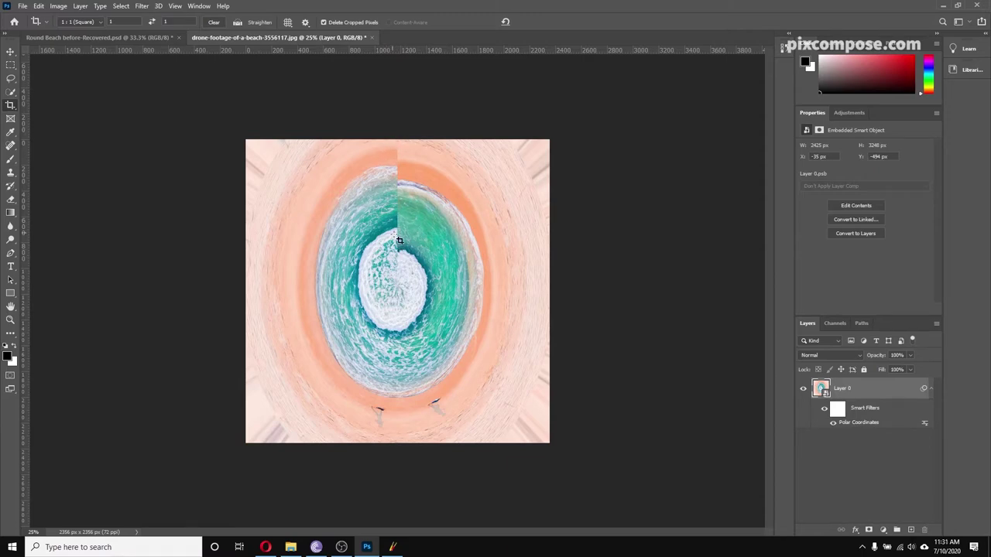
Step: Zoom to 50% and lasso the mismatched seam above the white centre
{"action": "key", "text": "ctrl+equal"}
{"action": "key", "text": "ctrl+equal"}
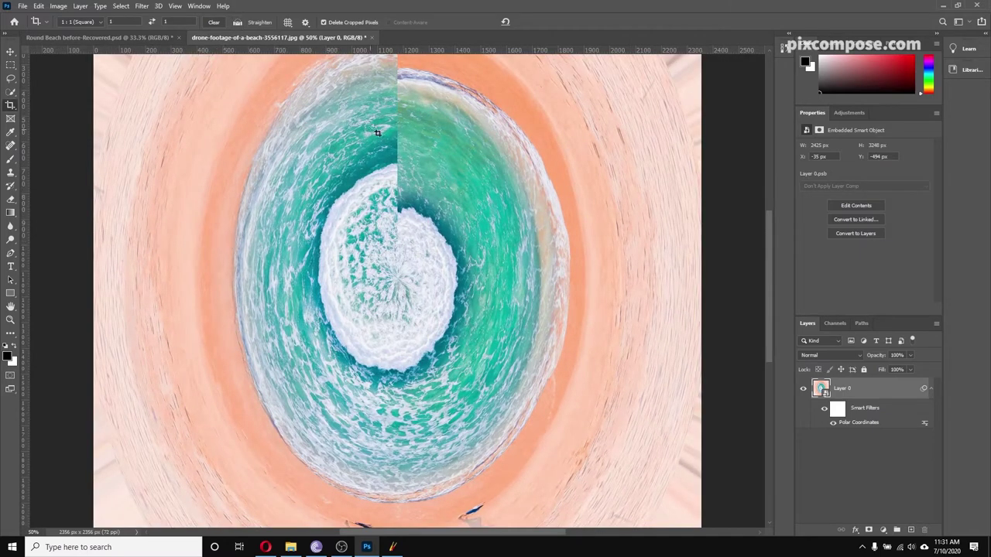
{"action": "scroll", "coordinate": [412, 99], "scroll_direction": "up", "scroll_amount": 3}
{"action": "scroll", "coordinate": [403, 108], "scroll_direction": "up", "scroll_amount": 1}
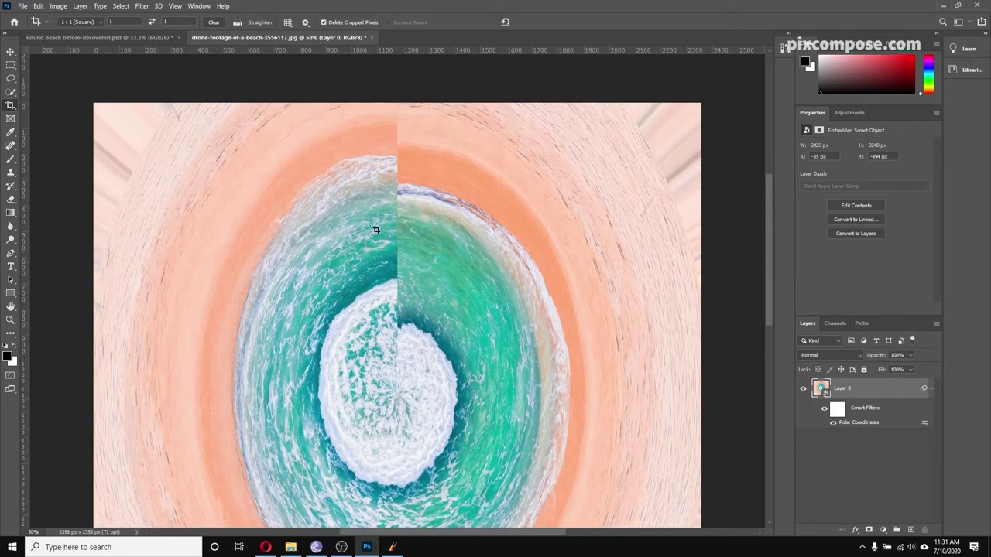
{"action": "key", "text": "l"}
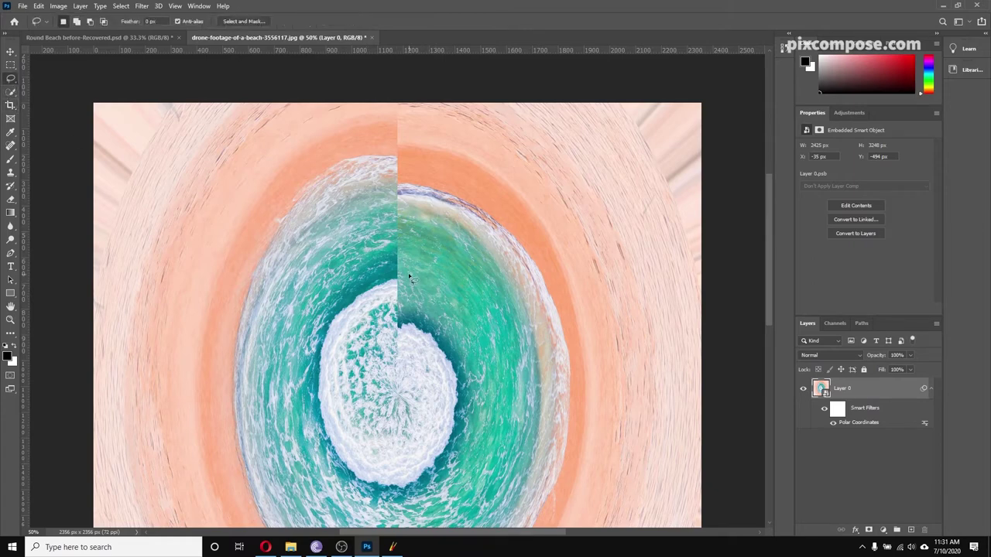
{"action": "mouse_move", "coordinate": [396, 279]}
{"action": "left_mouse_down"}
{"action": "mouse_move", "coordinate": [377, 317]}
{"action": "mouse_move", "coordinate": [402, 352]}
{"action": "mouse_move", "coordinate": [416, 334]}
{"action": "mouse_move", "coordinate": [407, 274]}
{"action": "left_mouse_up"}
Step: Add an empty Layer 1 above the swirled Layer 0
{"action": "left_click", "coordinate": [39, 7]}
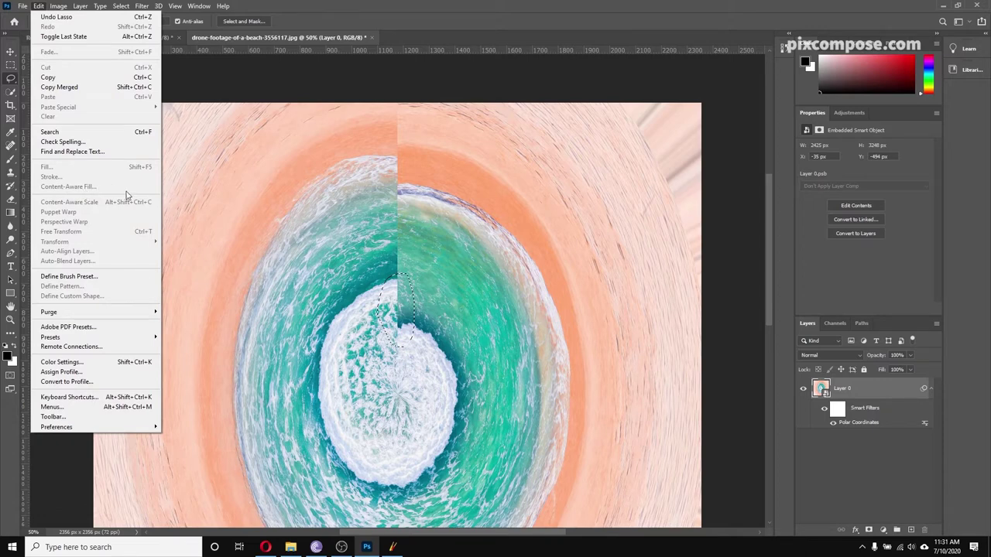
{"action": "left_click", "coordinate": [671, 4]}
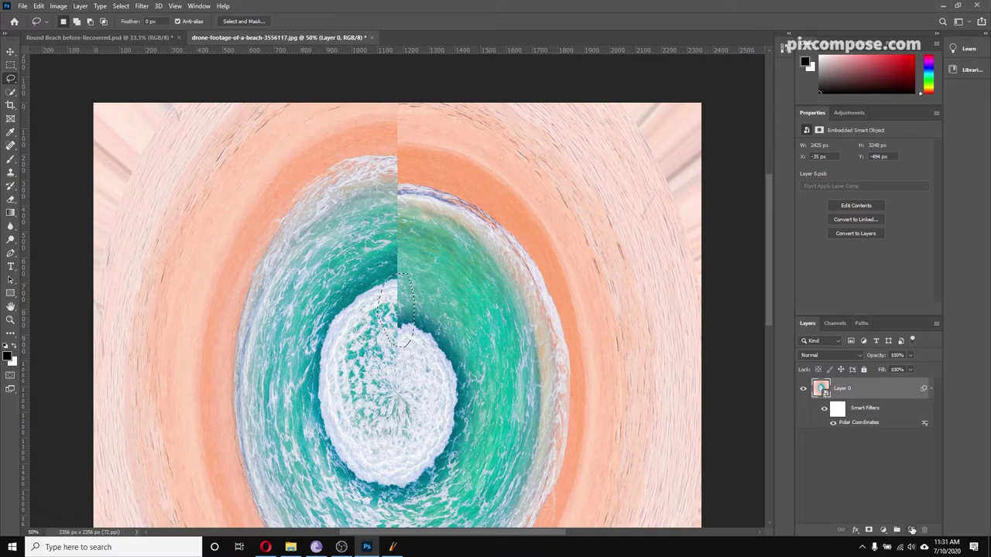
{"action": "left_click", "coordinate": [912, 530]}
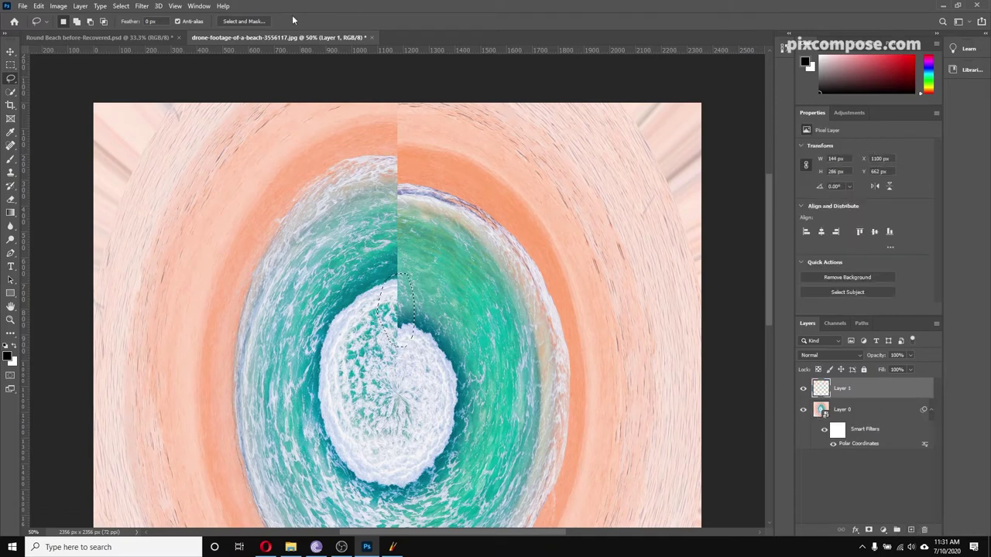
Step: Start a Content-Aware Fill of the seam with Scale enabled, output to the current layer
{"action": "left_click", "coordinate": [38, 7]}
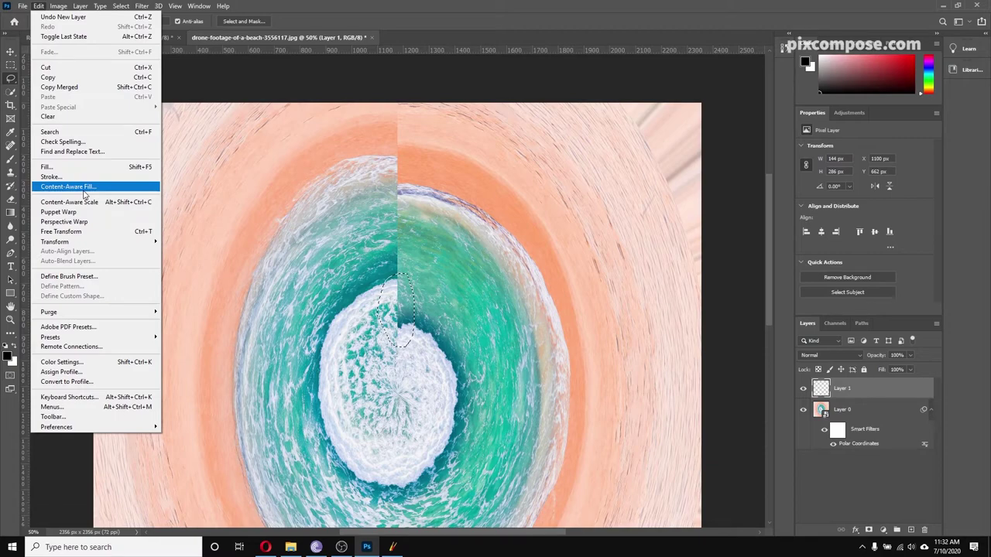
{"action": "left_click", "coordinate": [83, 190]}
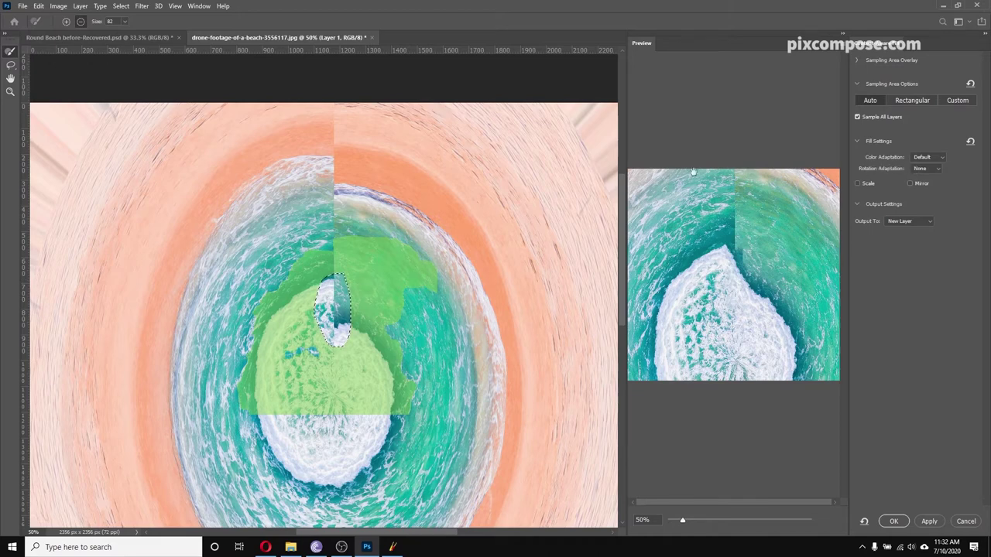
{"action": "left_click", "coordinate": [863, 183]}
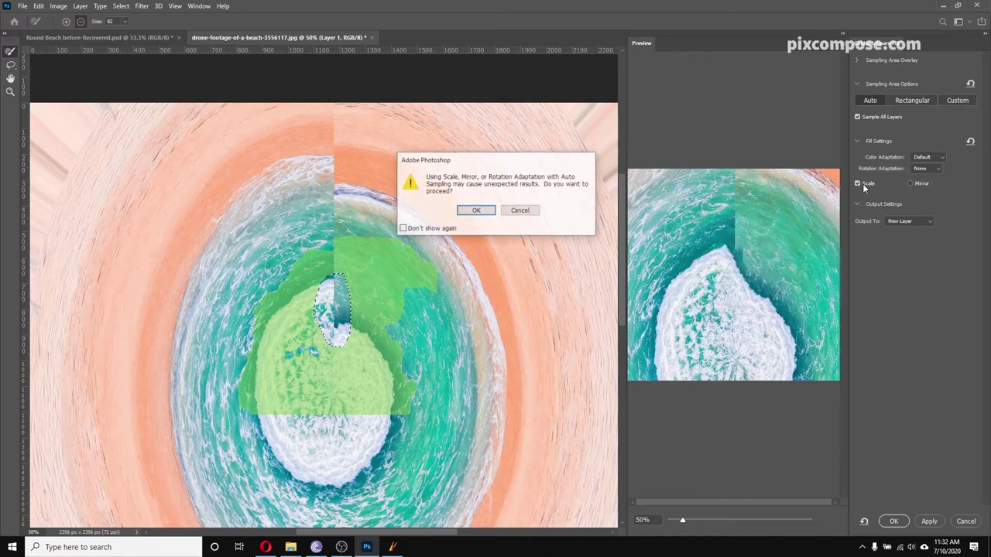
{"action": "left_click", "coordinate": [476, 211]}
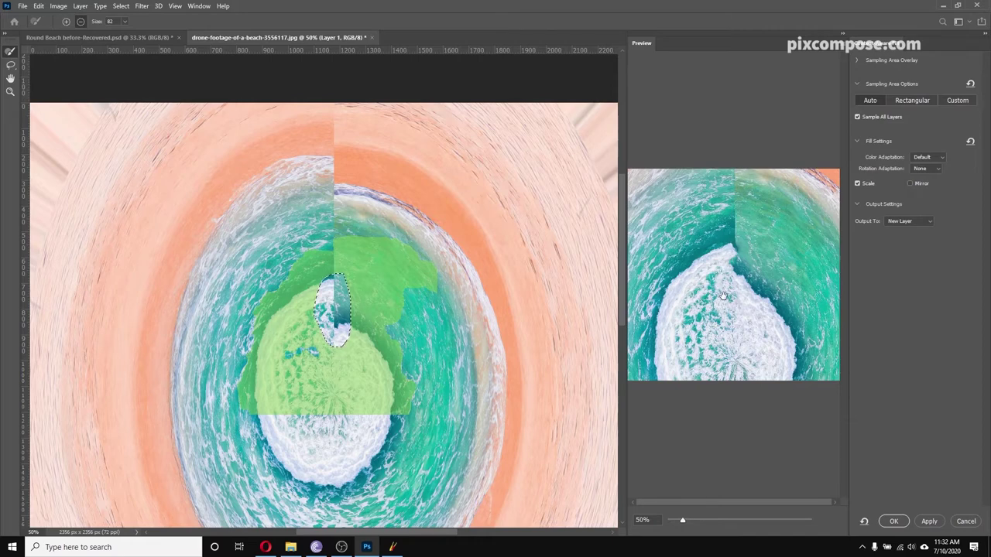
{"action": "left_click", "coordinate": [920, 221]}
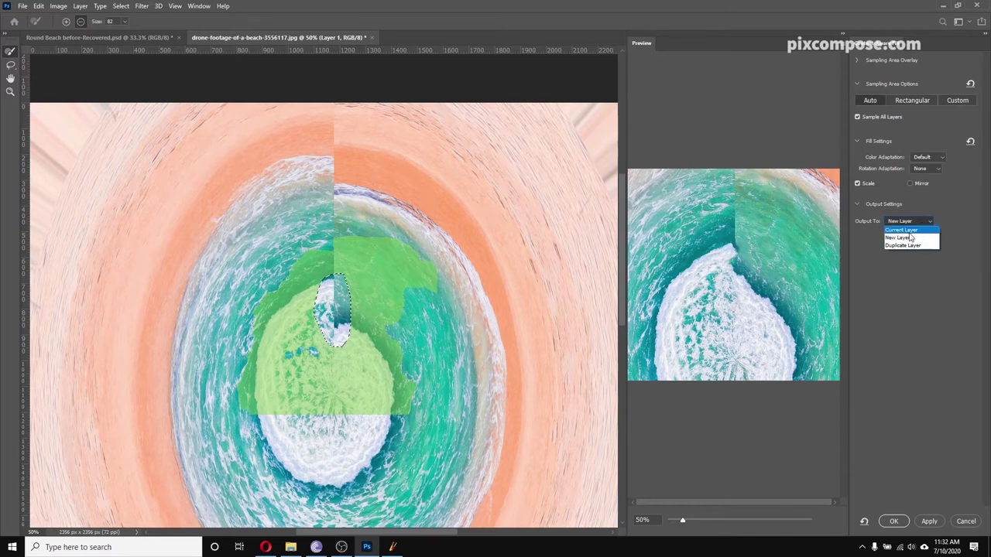
{"action": "left_click", "coordinate": [914, 231]}
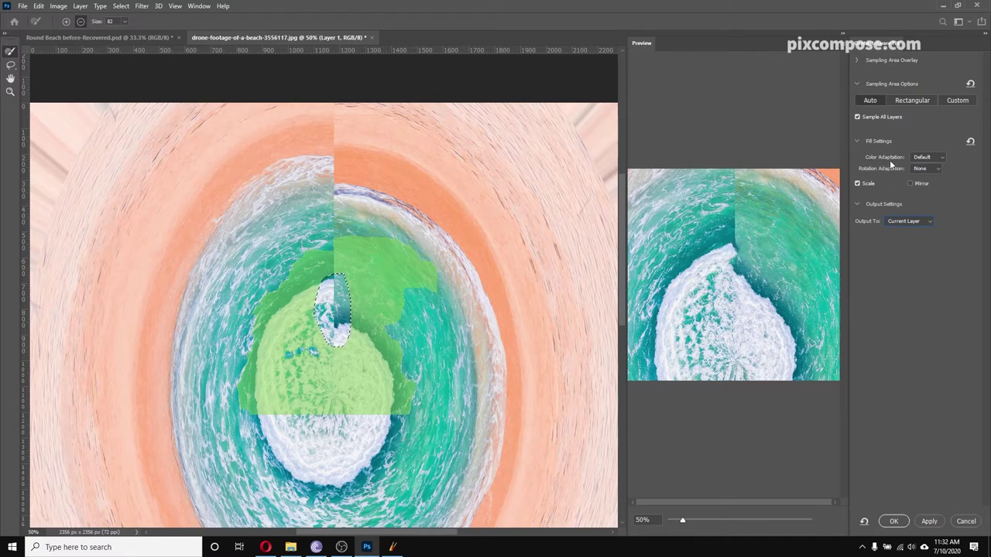
Step: Set Color Adaptation to Very High, Rotation Adaptation back to None, and apply the fill
{"action": "left_click", "coordinate": [923, 158]}
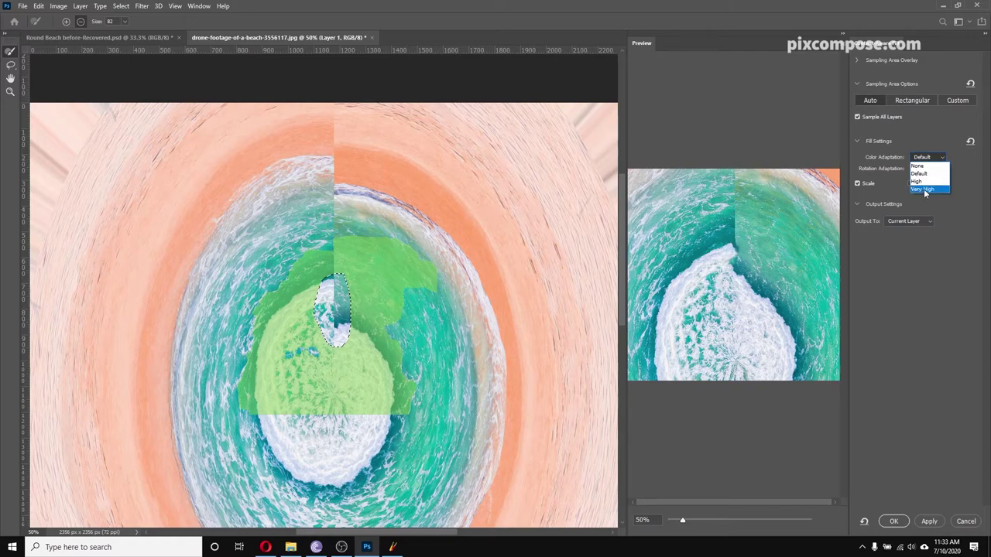
{"action": "left_click", "coordinate": [924, 190]}
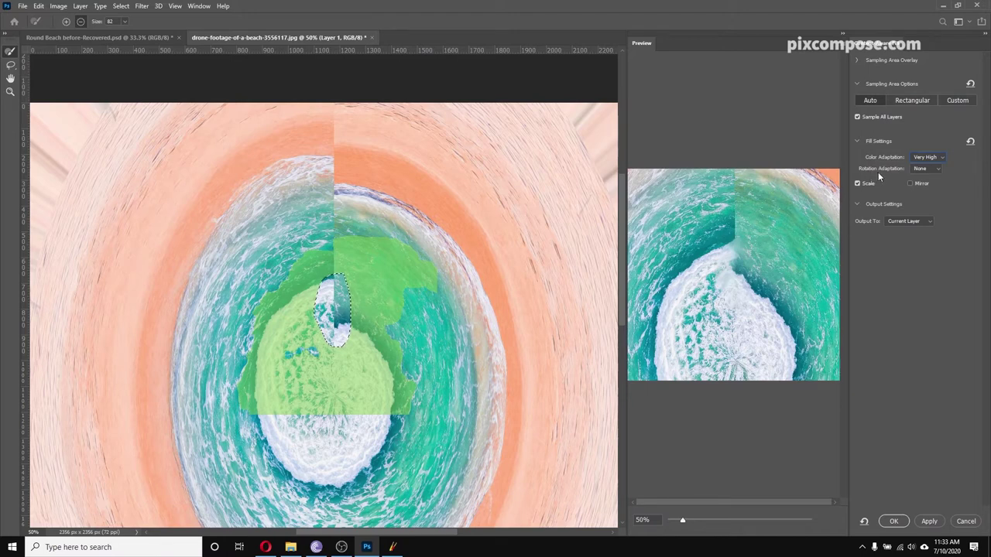
{"action": "left_click", "coordinate": [920, 169]}
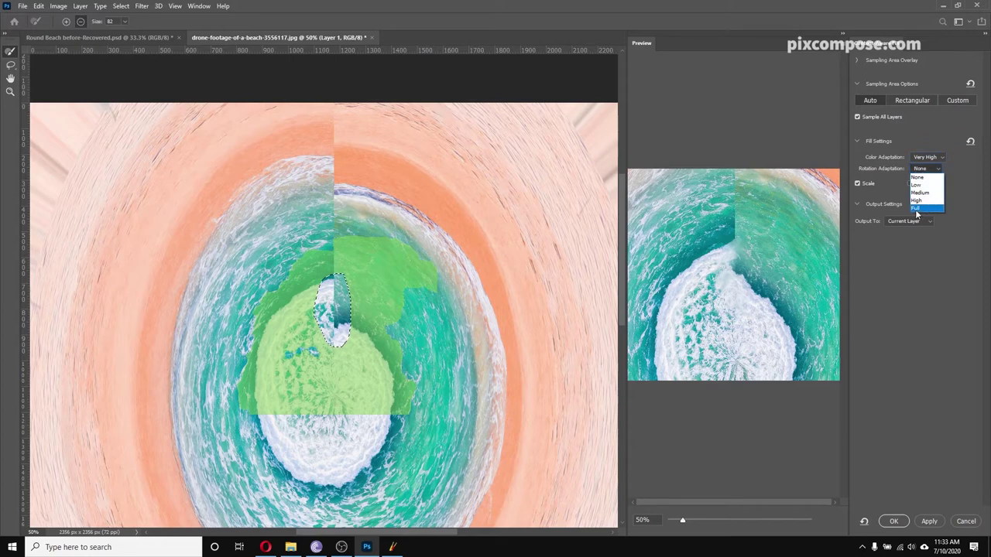
{"action": "left_click", "coordinate": [917, 210]}
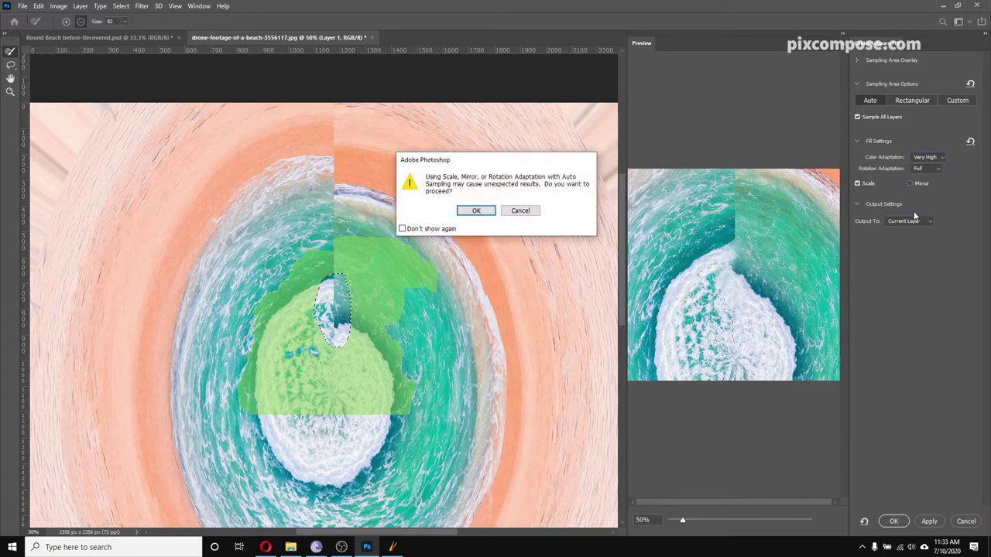
{"action": "left_click", "coordinate": [477, 211]}
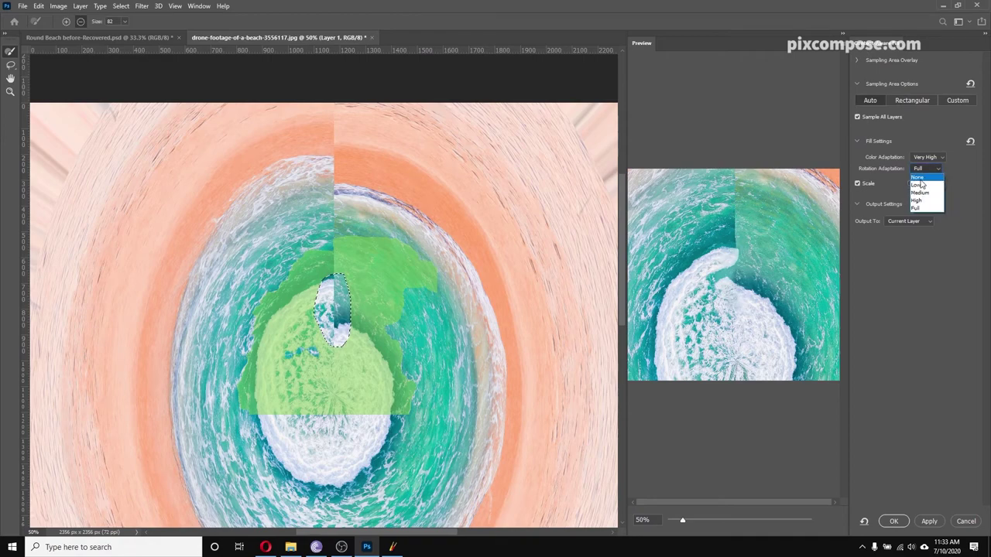
{"action": "left_click", "coordinate": [928, 179]}
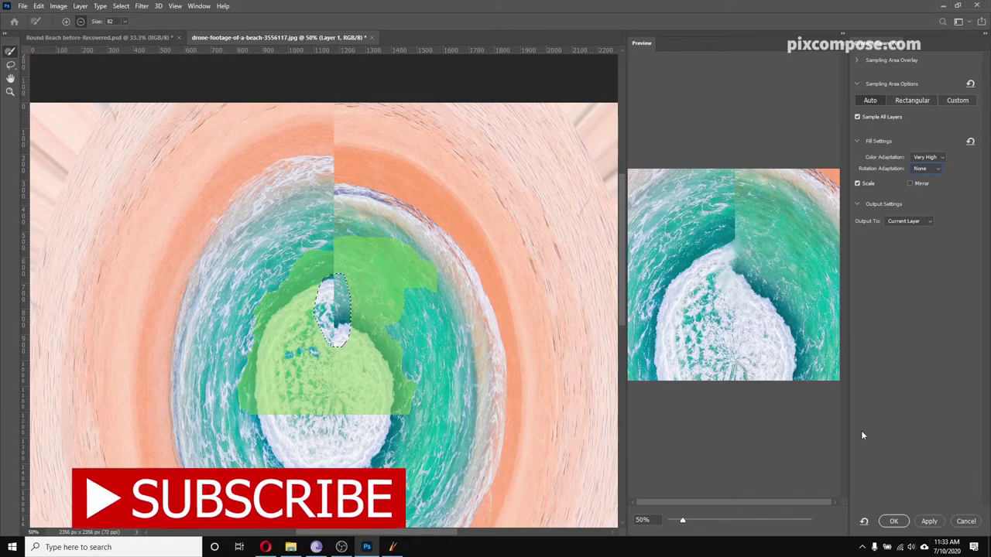
{"action": "left_click", "coordinate": [895, 521]}
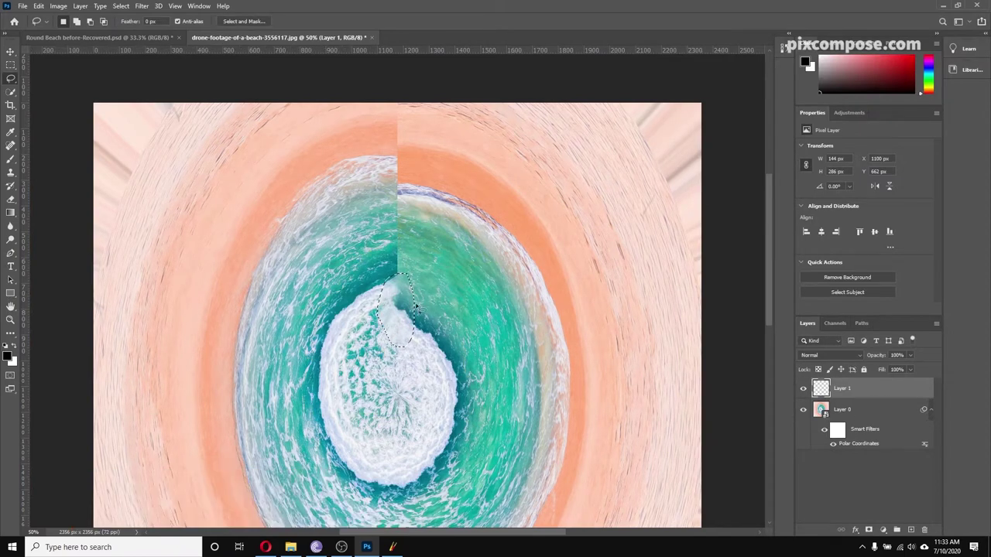
Step: Lasso the upper seam between foam and sand and content-aware fill it with Scale enabled
{"action": "key", "text": "ctrl+d"}
{"action": "mouse_move", "coordinate": [399, 149]}
{"action": "left_mouse_down"}
{"action": "mouse_move", "coordinate": [378, 147]}
{"action": "mouse_move", "coordinate": [363, 234]}
{"action": "mouse_move", "coordinate": [379, 268]}
{"action": "mouse_move", "coordinate": [415, 281]}
{"action": "mouse_move", "coordinate": [441, 204]}
{"action": "mouse_move", "coordinate": [422, 160]}
{"action": "mouse_move", "coordinate": [403, 148]}
{"action": "left_mouse_up"}
{"action": "left_click", "coordinate": [38, 6]}
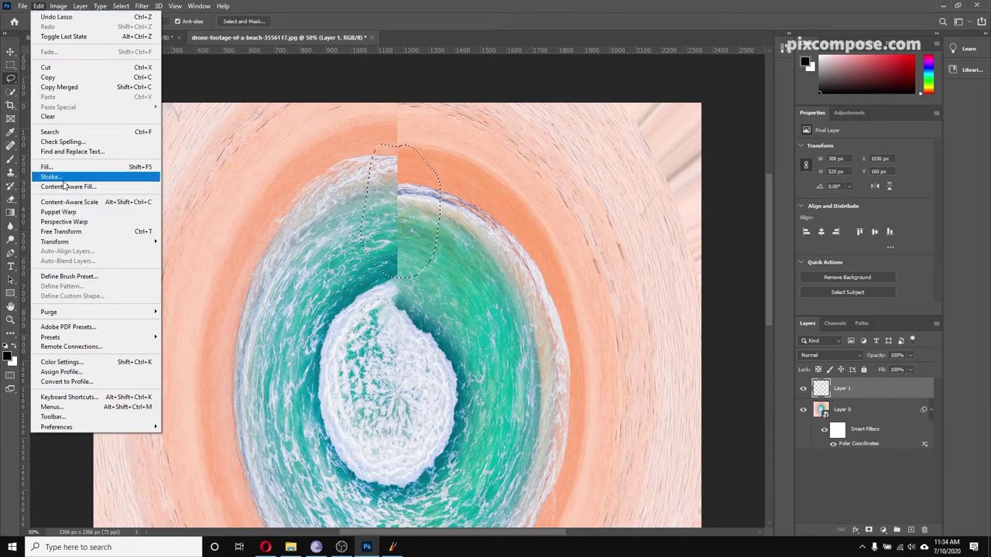
{"action": "left_click", "coordinate": [70, 189]}
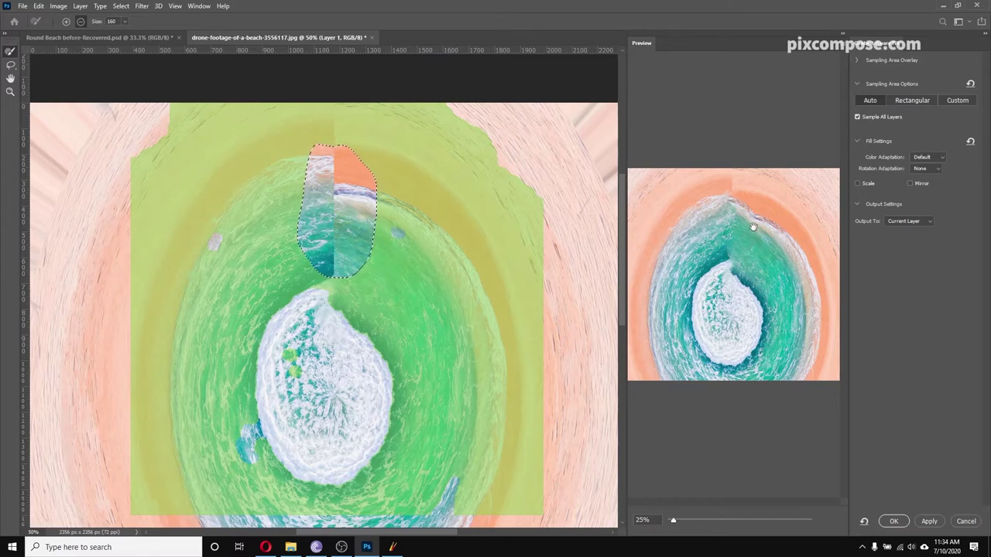
{"action": "left_click", "coordinate": [859, 184]}
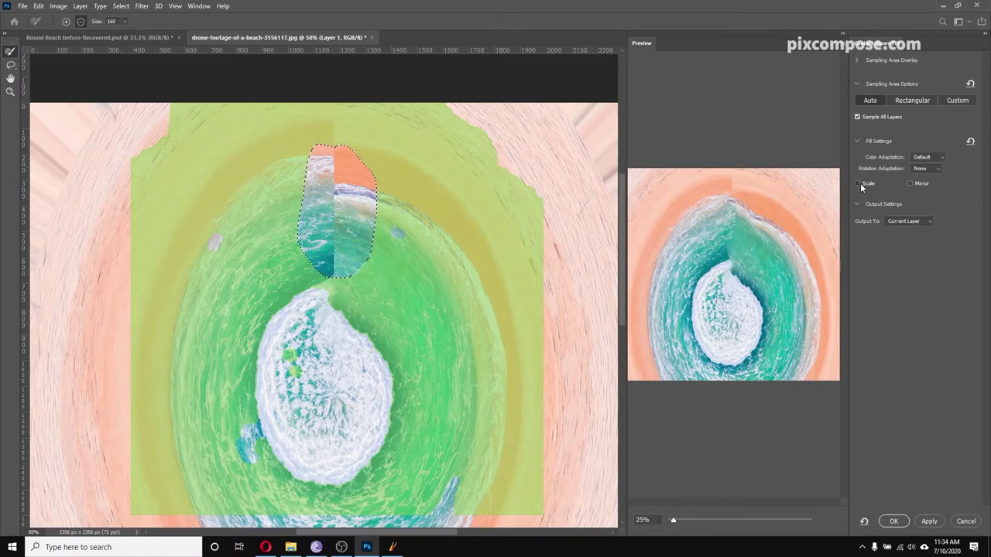
{"action": "left_click", "coordinate": [474, 211]}
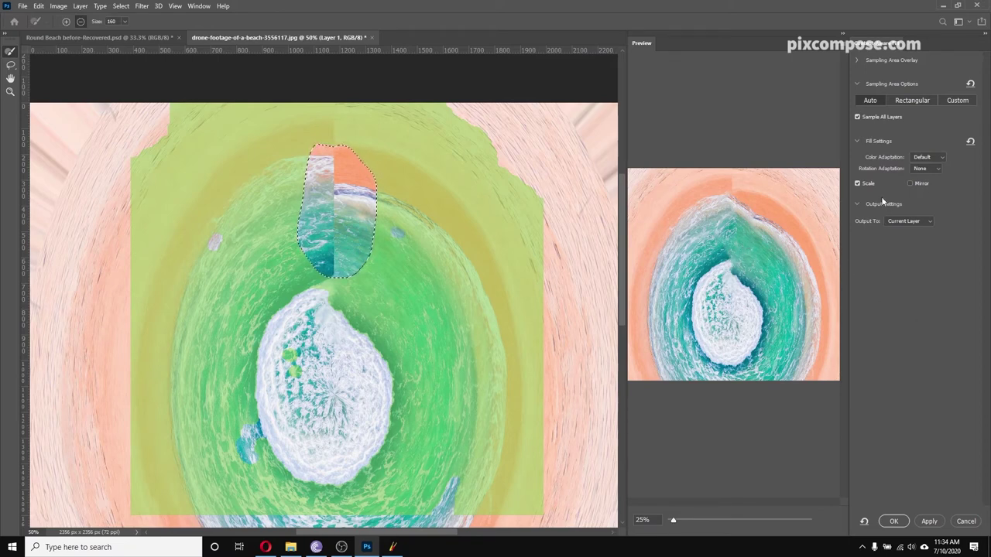
{"action": "left_click", "coordinate": [895, 522]}
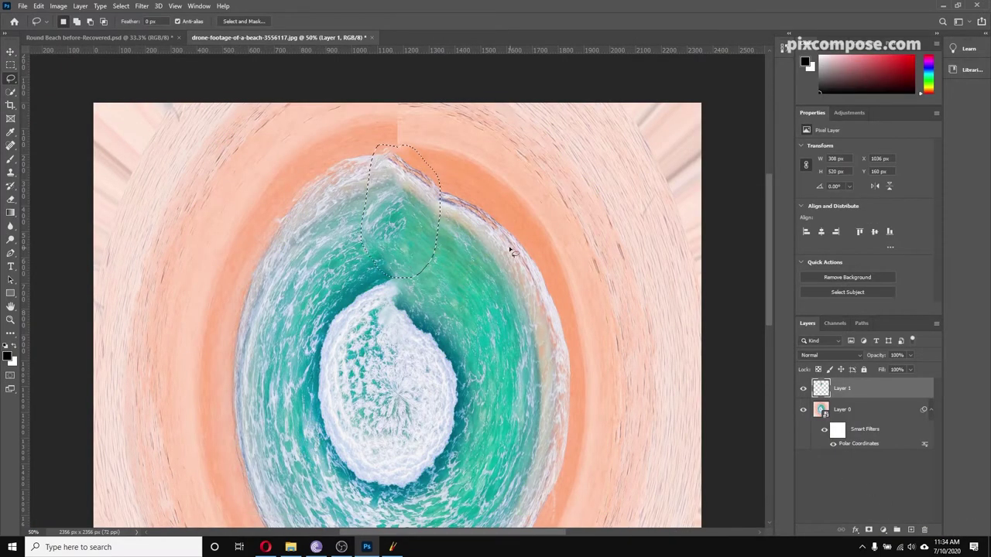
Step: Select the sand seam at the image's top edge for a Content-Aware Fill
{"action": "key", "text": "ctrl+d"}
{"action": "scroll", "coordinate": [427, 126], "scroll_direction": "up", "scroll_amount": 3}
{"action": "mouse_move", "coordinate": [382, 144]}
{"action": "left_mouse_down"}
{"action": "mouse_move", "coordinate": [379, 169]}
{"action": "mouse_move", "coordinate": [404, 207]}
{"action": "mouse_move", "coordinate": [425, 200]}
{"action": "mouse_move", "coordinate": [422, 132]}
{"action": "mouse_move", "coordinate": [426, 141]}
{"action": "left_mouse_up"}
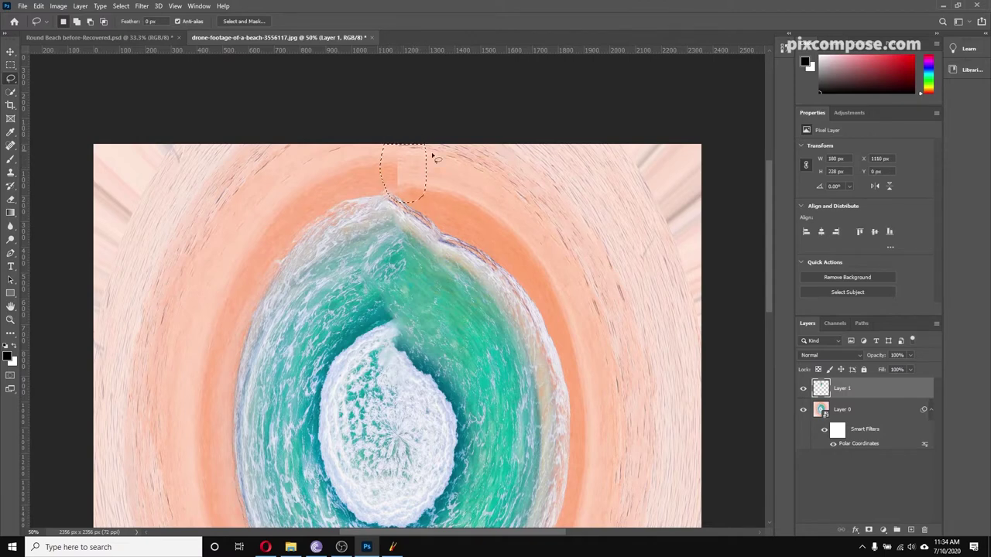
{"action": "left_click", "coordinate": [38, 6]}
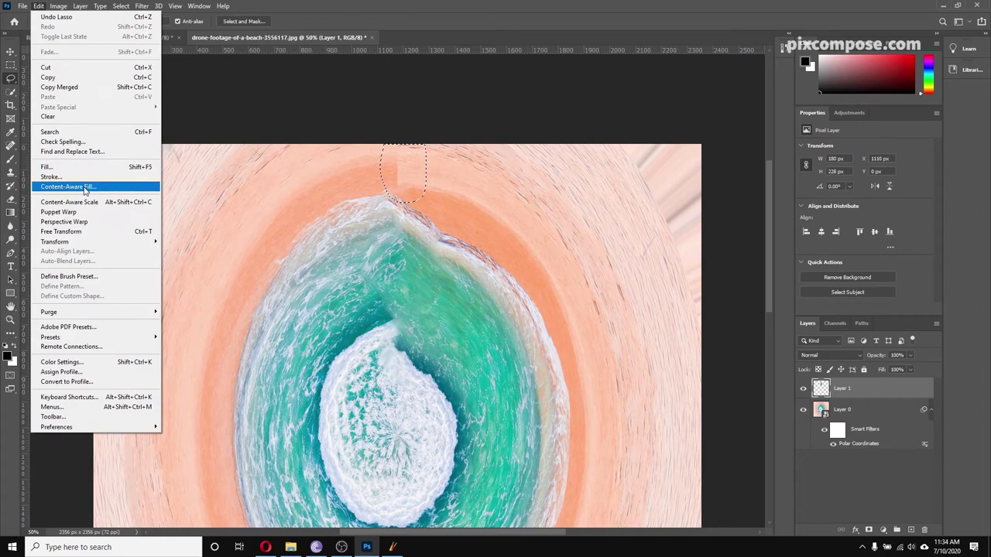
{"action": "left_click", "coordinate": [85, 189]}
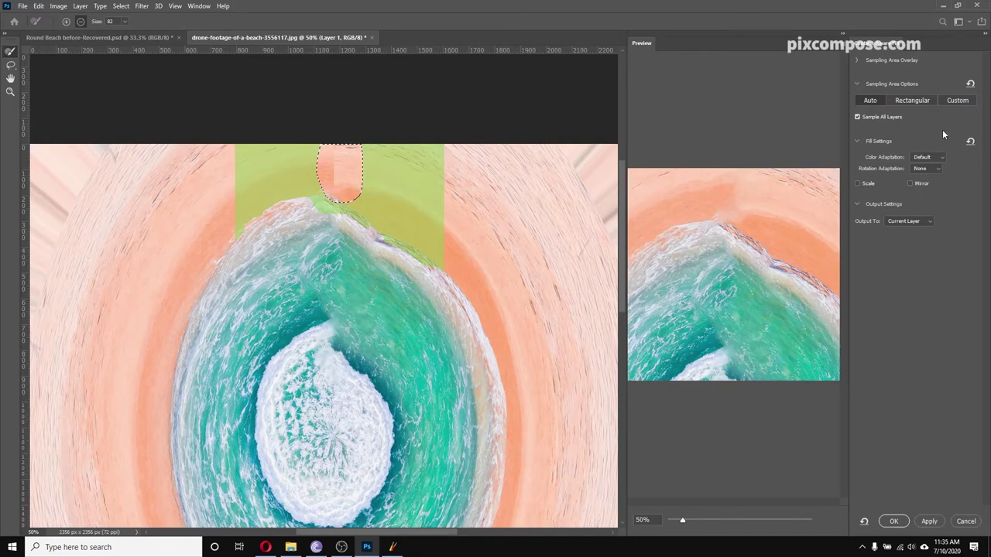
Step: Fill it with Very High colour adaptation and Scale enabled, then deselect
{"action": "left_click", "coordinate": [923, 169]}
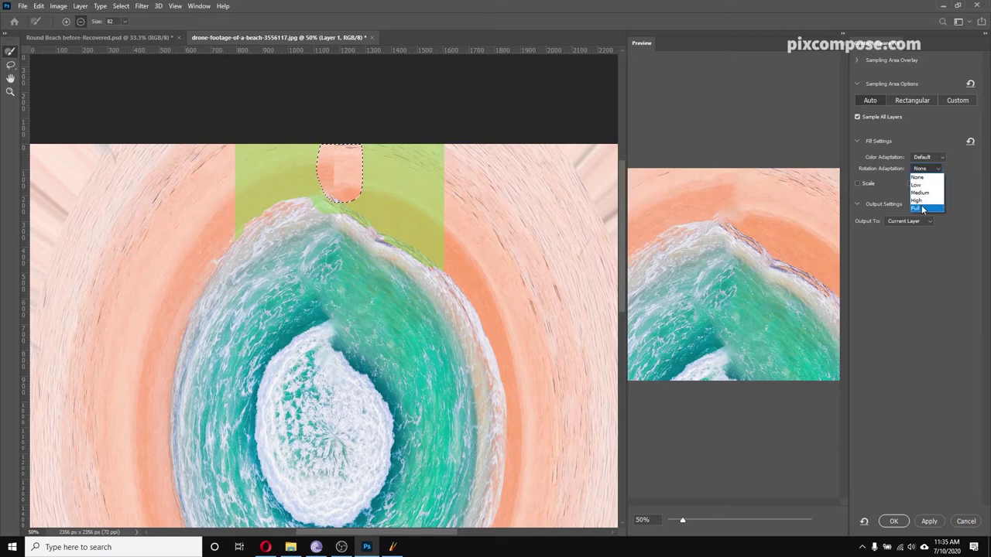
{"action": "left_click", "coordinate": [923, 157]}
{"action": "left_click", "coordinate": [923, 157]}
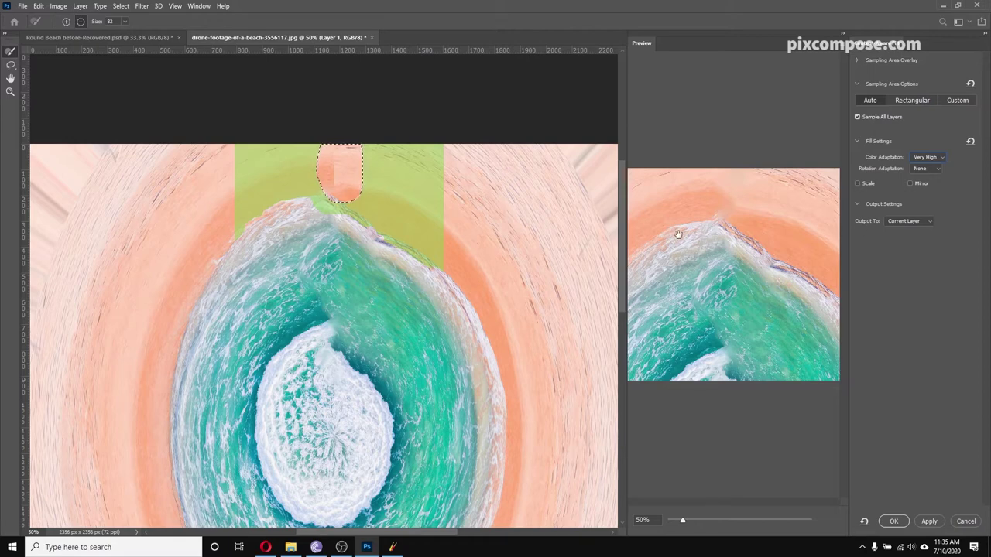
{"action": "left_click", "coordinate": [857, 183]}
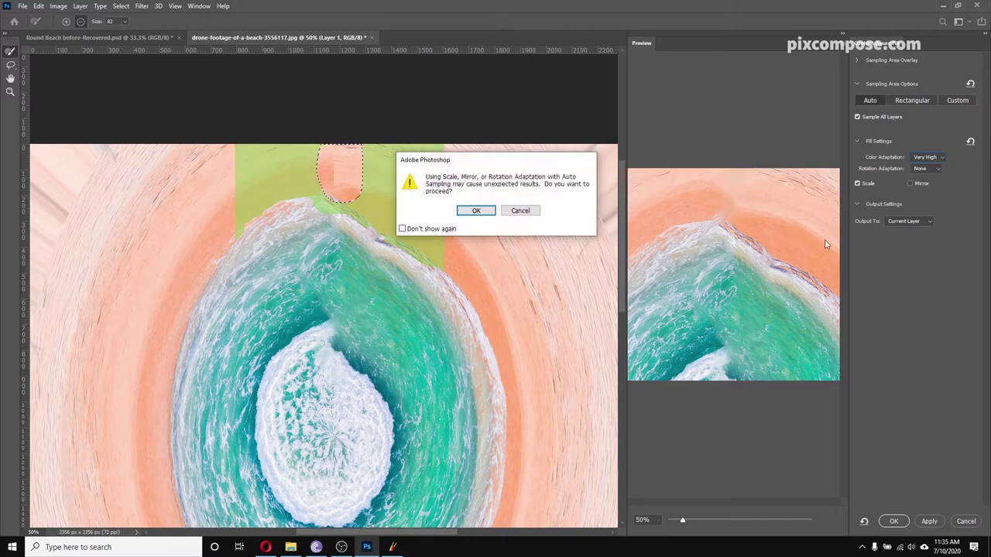
{"action": "left_click", "coordinate": [473, 212]}
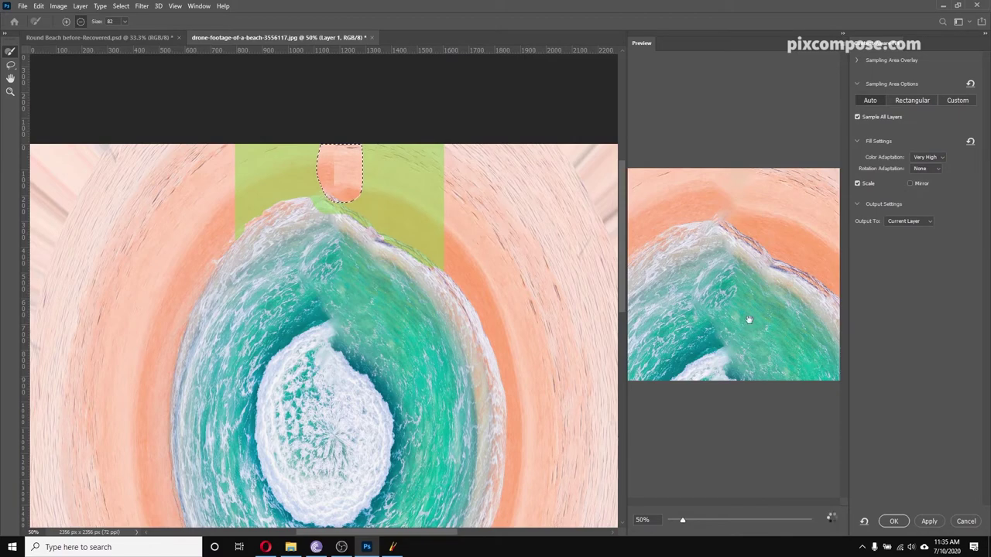
{"action": "left_click", "coordinate": [893, 522]}
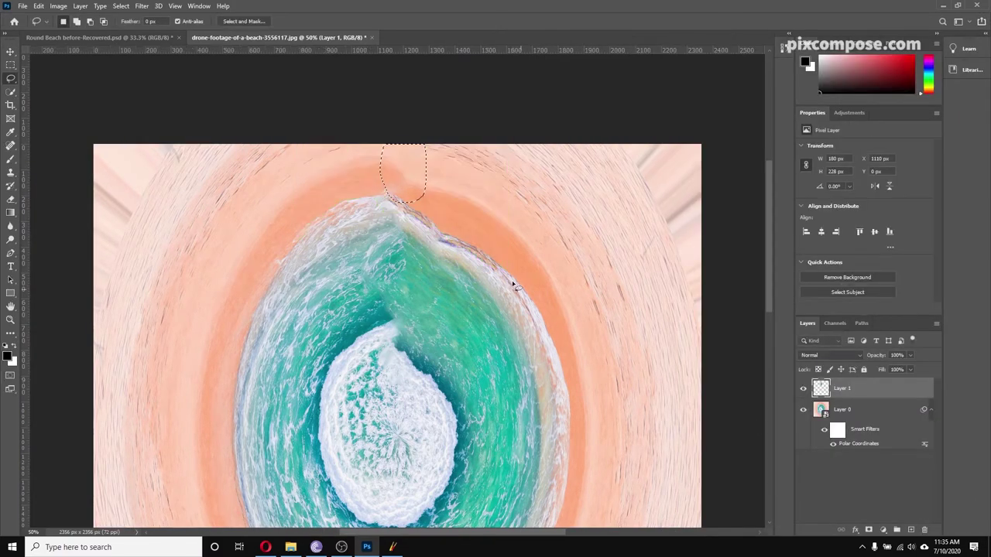
{"action": "scroll", "coordinate": [525, 302], "scroll_direction": "down", "scroll_amount": 3}
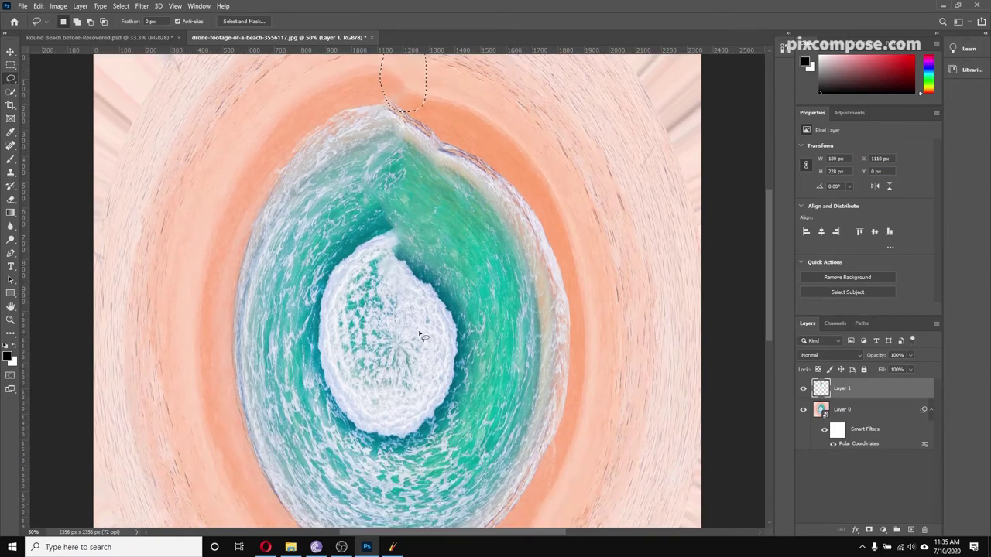
{"action": "scroll", "coordinate": [441, 346], "scroll_direction": "down", "scroll_amount": 2}
{"action": "scroll", "coordinate": [397, 237], "scroll_direction": "up", "scroll_amount": 2}
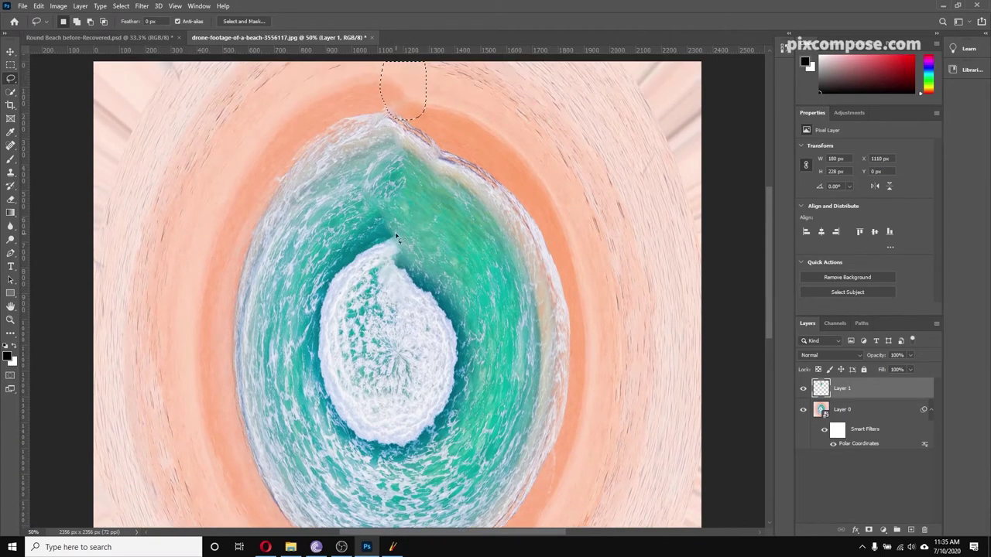
{"action": "key", "text": "ctrl+d"}
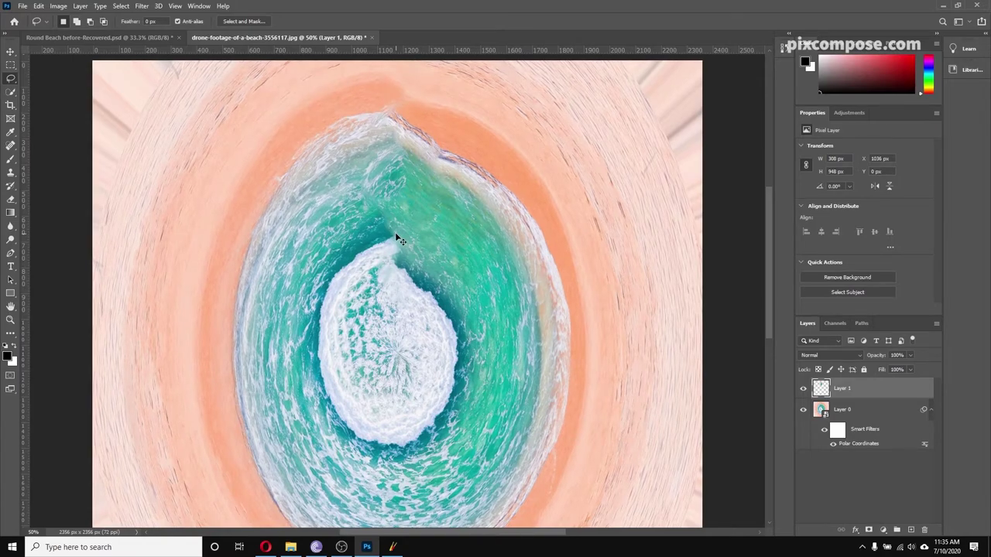
Step: Choose the Healing Brush Tool and set its Sample option to Current & Below
{"action": "scroll", "coordinate": [396, 237], "scroll_direction": "up", "scroll_amount": 2}
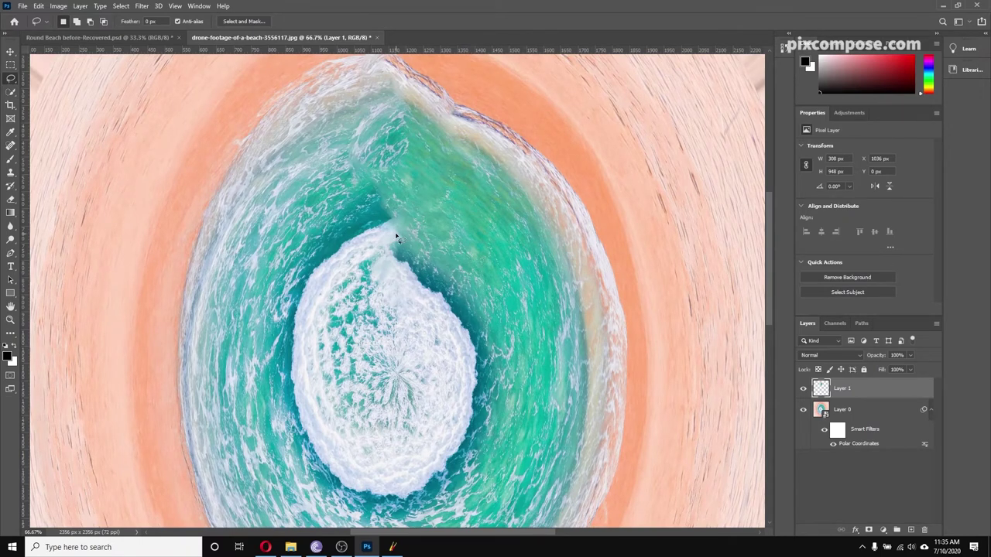
{"action": "left_click", "coordinate": [10, 144]}
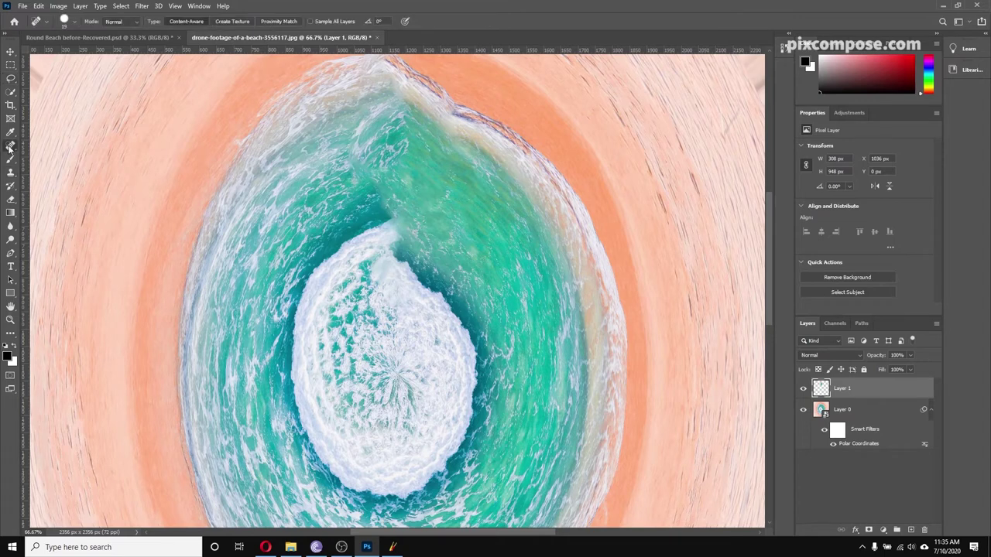
{"action": "right_click", "coordinate": [10, 145]}
{"action": "left_click", "coordinate": [42, 157]}
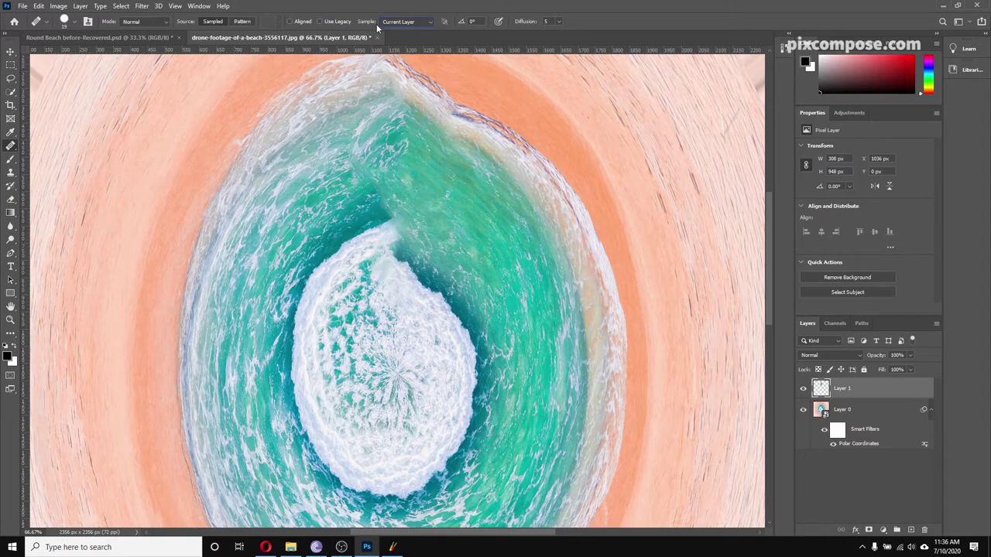
{"action": "left_click", "coordinate": [406, 23]}
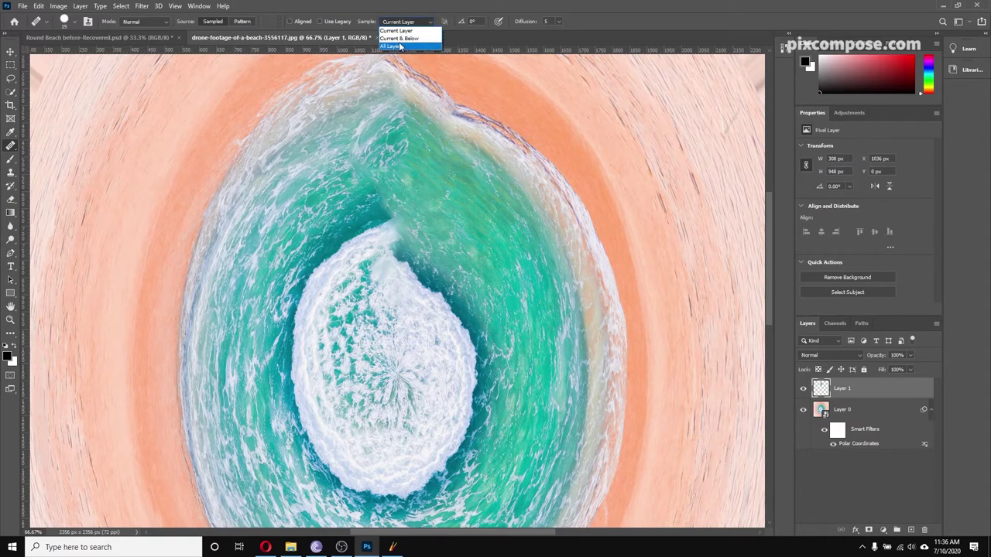
{"action": "left_click", "coordinate": [399, 38]}
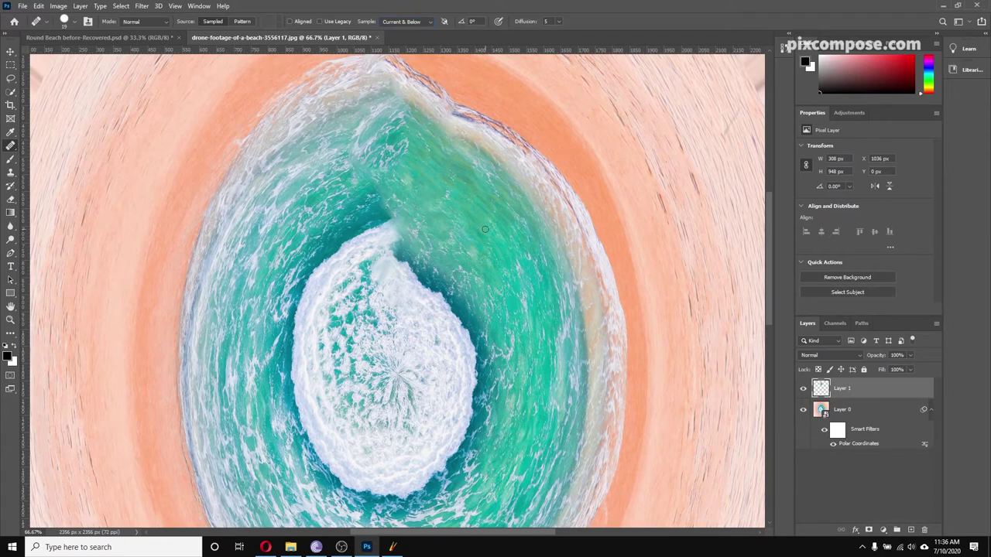
Step: With a larger brush, sample clean water and paint cloned water texture over the seam on Layer 1
{"action": "key", "text": "bracketright"}
{"action": "key", "text": "bracketright"}
{"action": "key", "text": "bracketright"}
{"action": "key", "text": "bracketright"}
{"action": "key", "text": "bracketright"}
{"action": "key", "text": "bracketright"}
{"action": "key", "text": "bracketright"}
{"action": "key", "text": "bracketright"}
{"action": "key", "text": "alt"}
{"action": "left_click", "coordinate": [329, 519], "text": "alt"}
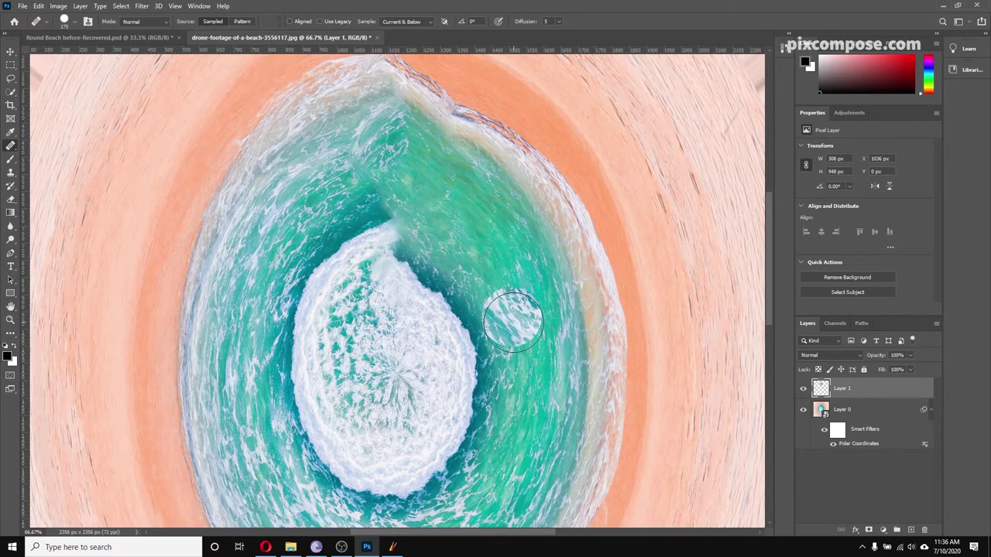
{"action": "mouse_move", "coordinate": [517, 328]}
{"action": "left_mouse_down"}
{"action": "mouse_move", "coordinate": [505, 310]}
{"action": "mouse_move", "coordinate": [512, 276]}
{"action": "left_mouse_up"}
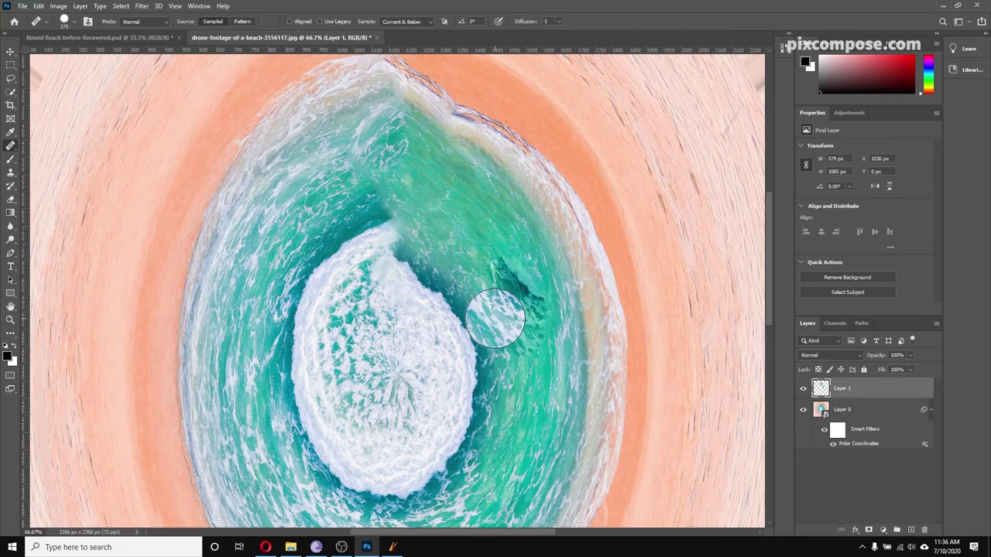
{"action": "key", "text": "ctrl+z"}
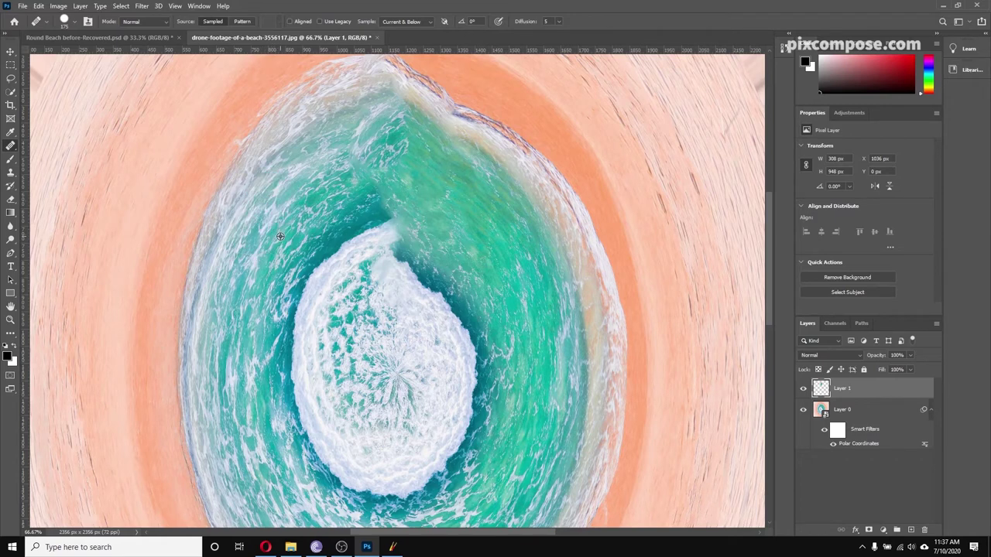
{"action": "mouse_move", "coordinate": [343, 170]}
{"action": "left_mouse_down"}
{"action": "mouse_move", "coordinate": [321, 158]}
{"action": "mouse_move", "coordinate": [314, 178]}
{"action": "left_mouse_up"}
{"action": "mouse_move", "coordinate": [382, 154]}
{"action": "left_mouse_down"}
{"action": "mouse_move", "coordinate": [387, 144]}
{"action": "mouse_move", "coordinate": [401, 162]}
{"action": "mouse_move", "coordinate": [390, 135]}
{"action": "mouse_move", "coordinate": [398, 145]}
{"action": "left_mouse_up"}
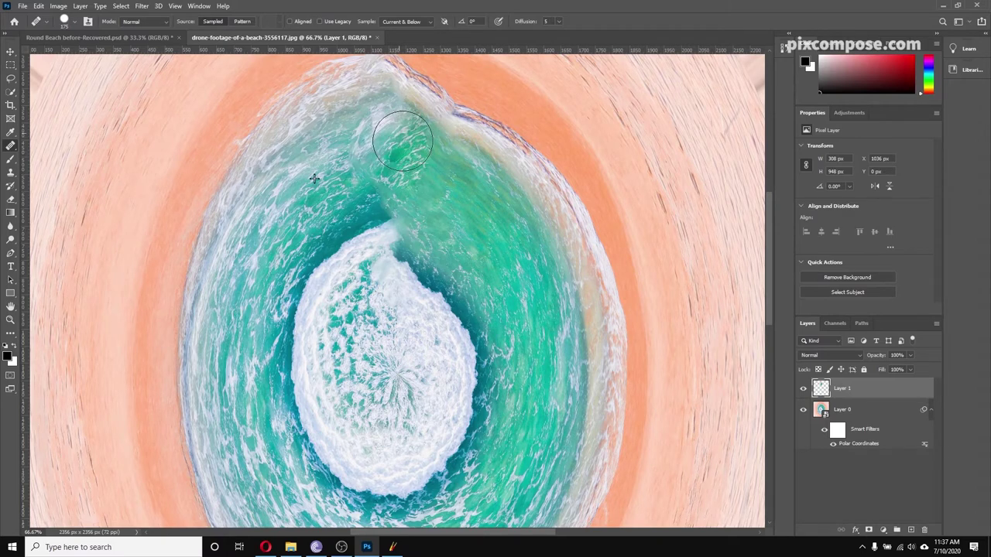
Step: Set brush hardness to 18% and heal the seam in the wave, right-hand and upper-left water
{"action": "left_click", "coordinate": [76, 24]}
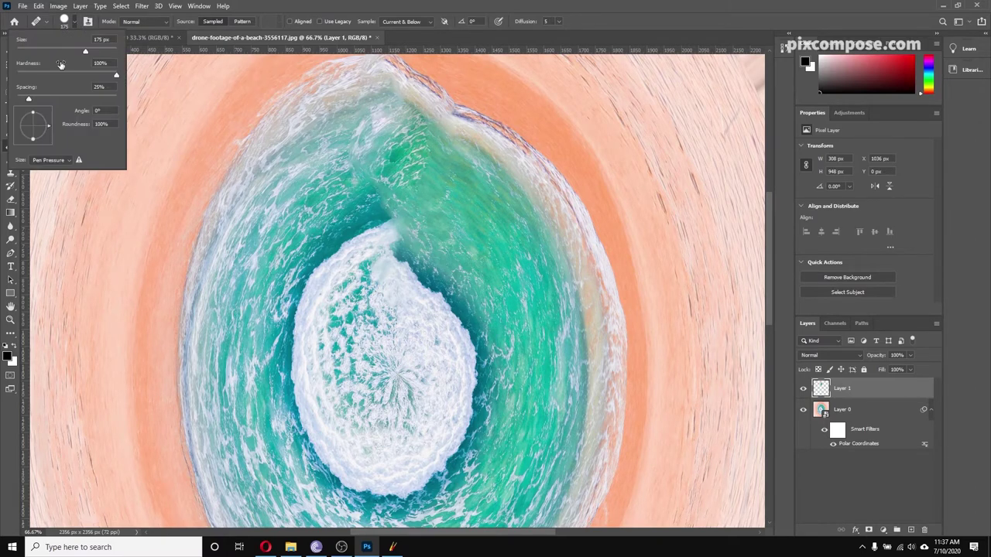
{"action": "left_click", "coordinate": [58, 76]}
{"action": "left_click_drag", "start_coordinate": [46, 74], "coordinate": [35, 75]}
{"action": "key", "text": "Return"}
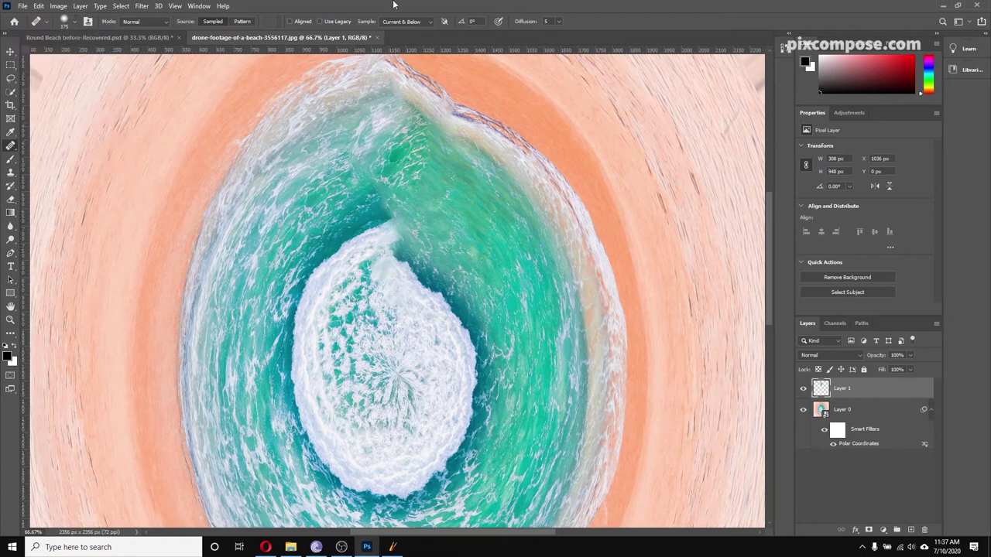
{"action": "mouse_move", "coordinate": [402, 180]}
{"action": "left_mouse_down"}
{"action": "mouse_move", "coordinate": [420, 188]}
{"action": "mouse_move", "coordinate": [332, 151]}
{"action": "mouse_move", "coordinate": [348, 189]}
{"action": "mouse_move", "coordinate": [395, 183]}
{"action": "mouse_move", "coordinate": [410, 155]}
{"action": "mouse_move", "coordinate": [392, 132]}
{"action": "mouse_move", "coordinate": [434, 178]}
{"action": "mouse_move", "coordinate": [416, 140]}
{"action": "mouse_move", "coordinate": [438, 229]}
{"action": "left_mouse_up"}
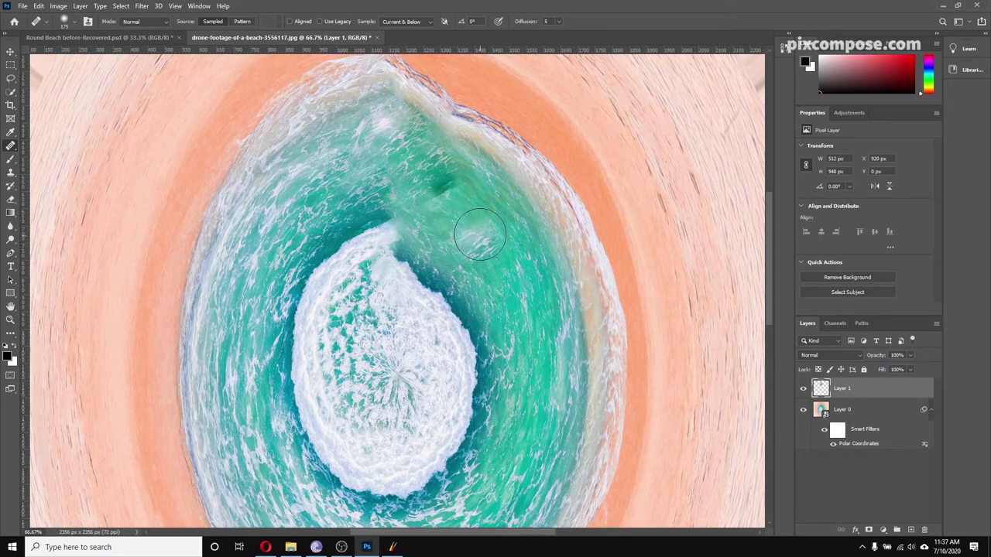
{"action": "left_click", "coordinate": [559, 340], "text": "alt"}
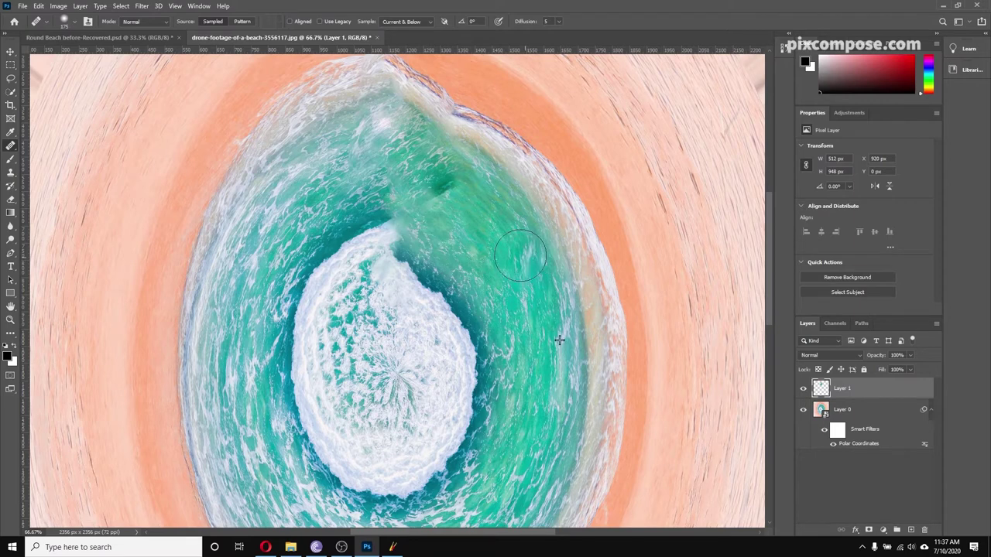
{"action": "mouse_move", "coordinate": [520, 255]}
{"action": "left_mouse_down"}
{"action": "mouse_move", "coordinate": [475, 225]}
{"action": "mouse_move", "coordinate": [503, 256]}
{"action": "mouse_move", "coordinate": [475, 241]}
{"action": "mouse_move", "coordinate": [534, 333]}
{"action": "mouse_move", "coordinate": [515, 278]}
{"action": "mouse_move", "coordinate": [492, 269]}
{"action": "left_mouse_up"}
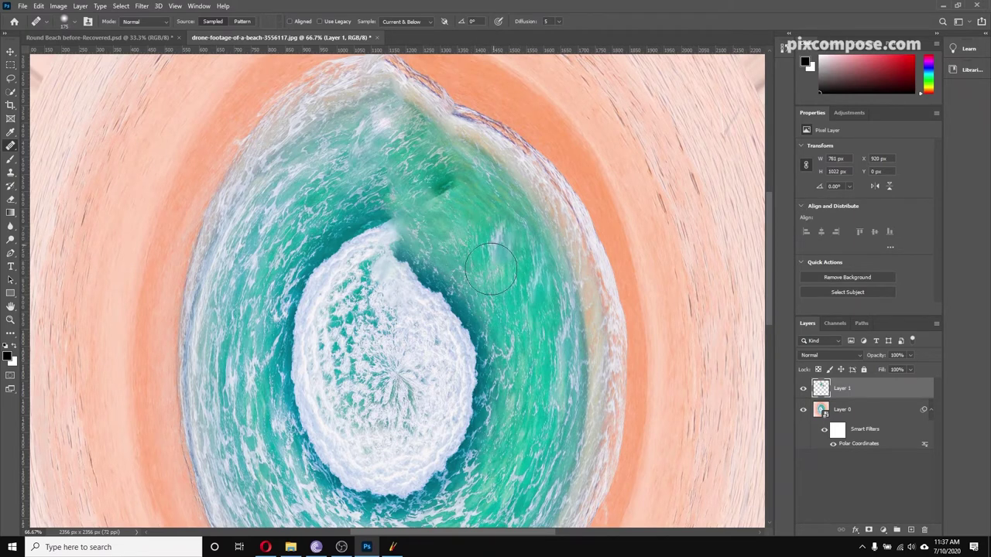
{"action": "mouse_move", "coordinate": [294, 186]}
{"action": "left_mouse_down"}
{"action": "mouse_move", "coordinate": [302, 203]}
{"action": "mouse_move", "coordinate": [326, 199]}
{"action": "left_mouse_up"}
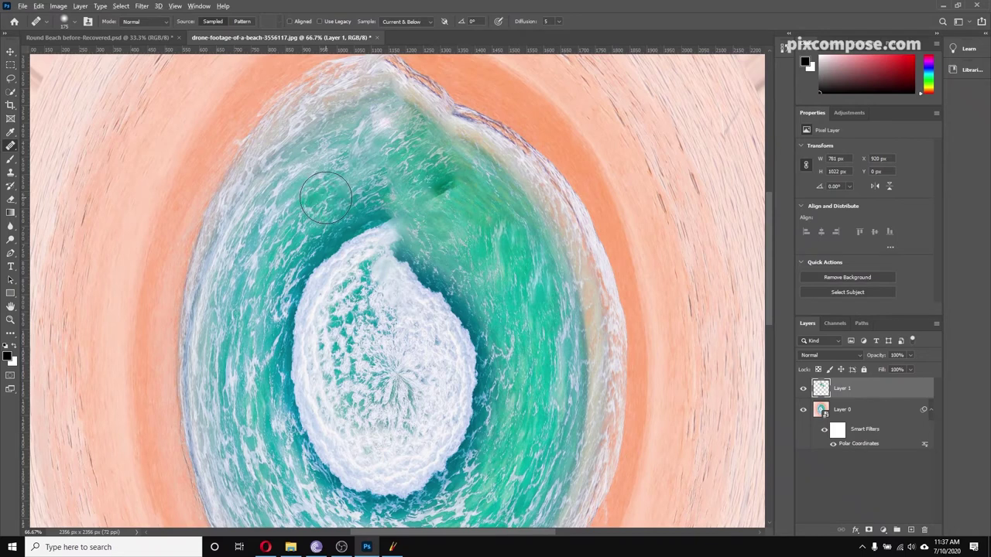
Step: Rotate the brush angle to -26°, then -75°, healing the dark spots in the water
{"action": "left_click", "coordinate": [75, 21]}
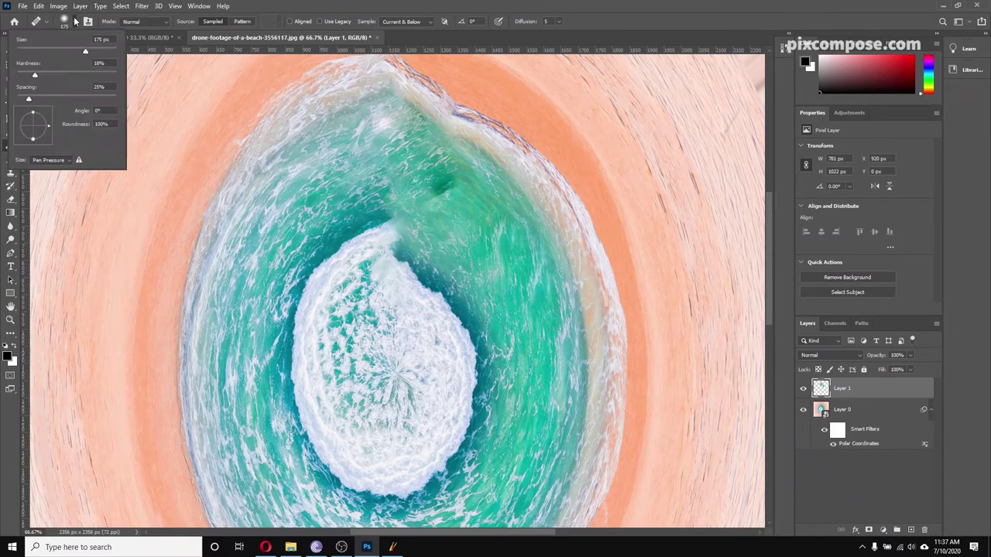
{"action": "left_click_drag", "start_coordinate": [48, 130], "coordinate": [49, 138]}
{"action": "left_click", "coordinate": [359, 6]}
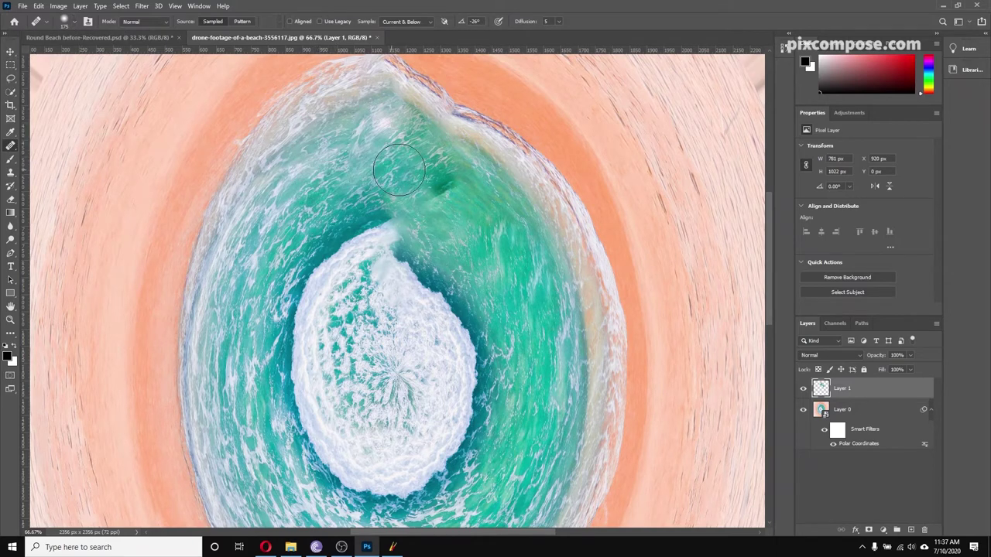
{"action": "left_click_drag", "start_coordinate": [405, 171], "coordinate": [425, 180]}
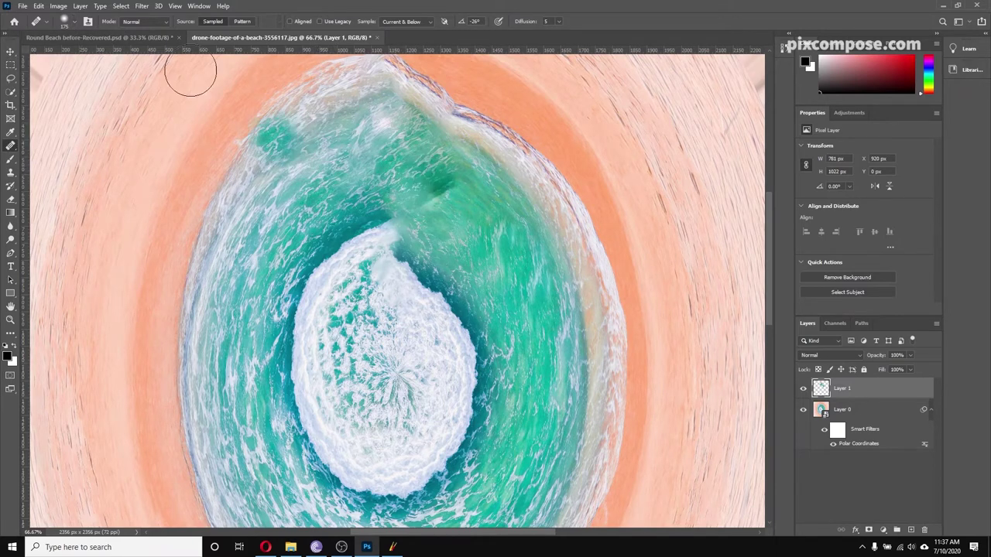
{"action": "left_click", "coordinate": [75, 20]}
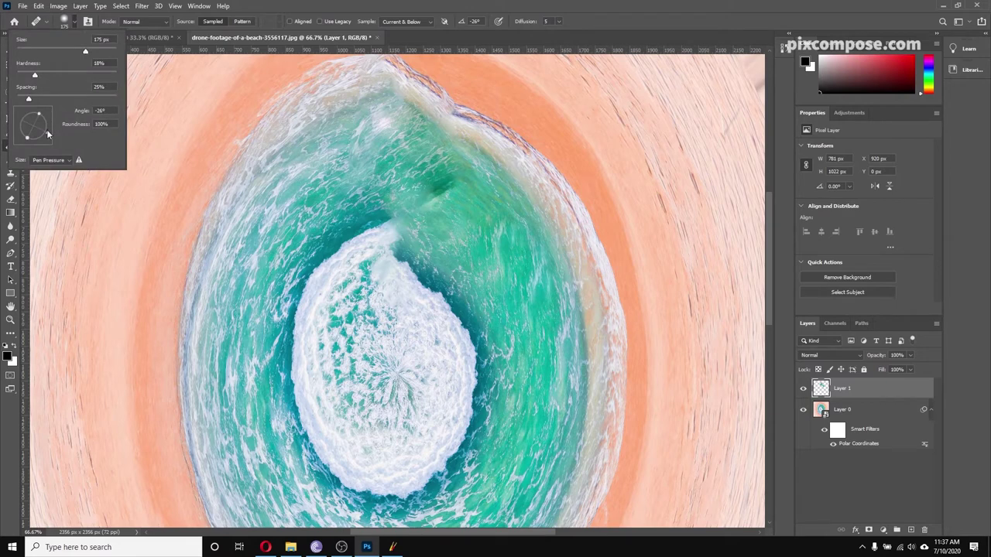
{"action": "left_click_drag", "start_coordinate": [45, 137], "coordinate": [37, 137]}
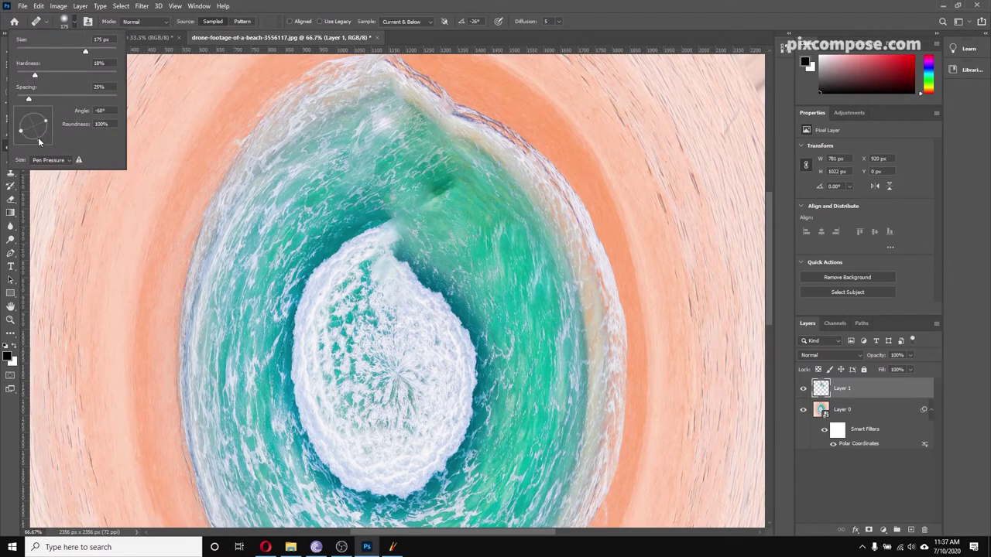
{"action": "left_click", "coordinate": [365, 5]}
{"action": "mouse_move", "coordinate": [425, 172]}
{"action": "left_mouse_down"}
{"action": "mouse_move", "coordinate": [441, 200]}
{"action": "mouse_move", "coordinate": [404, 192]}
{"action": "mouse_move", "coordinate": [435, 190]}
{"action": "mouse_move", "coordinate": [480, 226]}
{"action": "mouse_move", "coordinate": [442, 207]}
{"action": "left_mouse_up"}
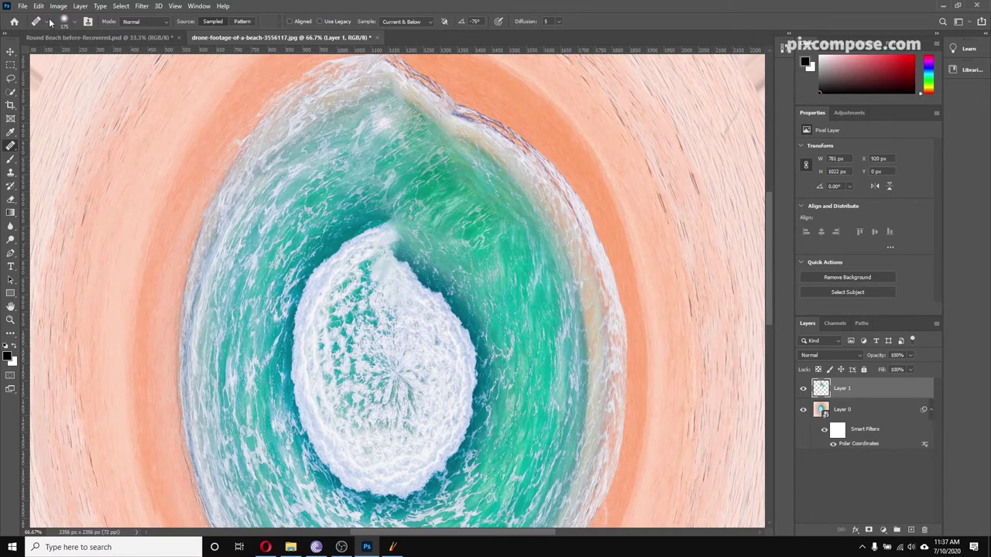
Step: Make the brush 100% round and heal the green water along the seam
{"action": "left_click", "coordinate": [62, 24]}
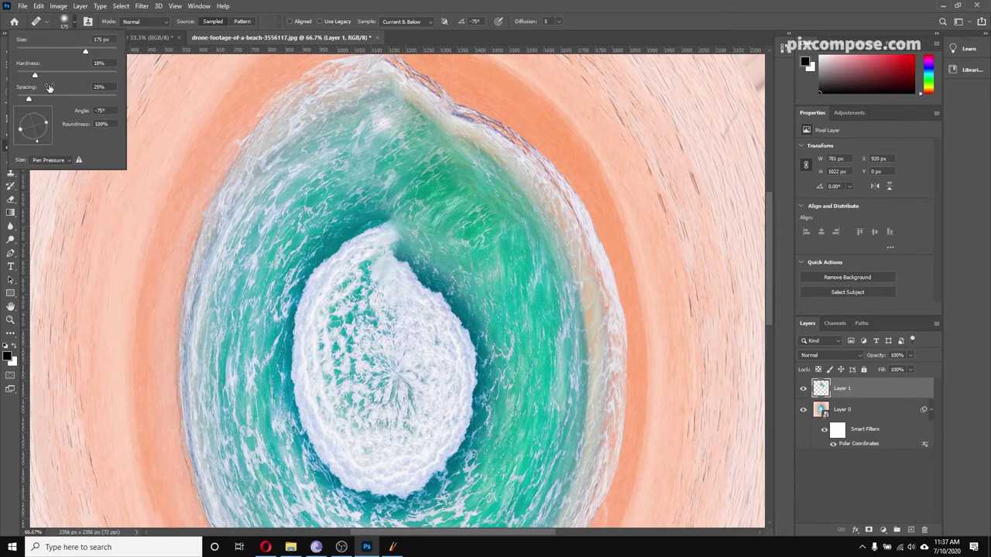
{"action": "mouse_move", "coordinate": [45, 124]}
{"action": "left_mouse_down"}
{"action": "mouse_move", "coordinate": [49, 136]}
{"action": "mouse_move", "coordinate": [58, 129]}
{"action": "mouse_move", "coordinate": [24, 141]}
{"action": "left_mouse_up"}
{"action": "left_click", "coordinate": [470, 238]}
{"action": "mouse_move", "coordinate": [470, 238]}
{"action": "left_mouse_down"}
{"action": "mouse_move", "coordinate": [447, 209]}
{"action": "mouse_move", "coordinate": [482, 244]}
{"action": "mouse_move", "coordinate": [476, 225]}
{"action": "mouse_move", "coordinate": [520, 260]}
{"action": "mouse_move", "coordinate": [528, 325]}
{"action": "mouse_move", "coordinate": [524, 315]}
{"action": "left_mouse_up"}
{"action": "left_click", "coordinate": [524, 315], "text": "alt"}
{"action": "mouse_move", "coordinate": [497, 261]}
{"action": "left_mouse_down"}
{"action": "mouse_move", "coordinate": [472, 230]}
{"action": "mouse_move", "coordinate": [506, 295]}
{"action": "left_mouse_up"}
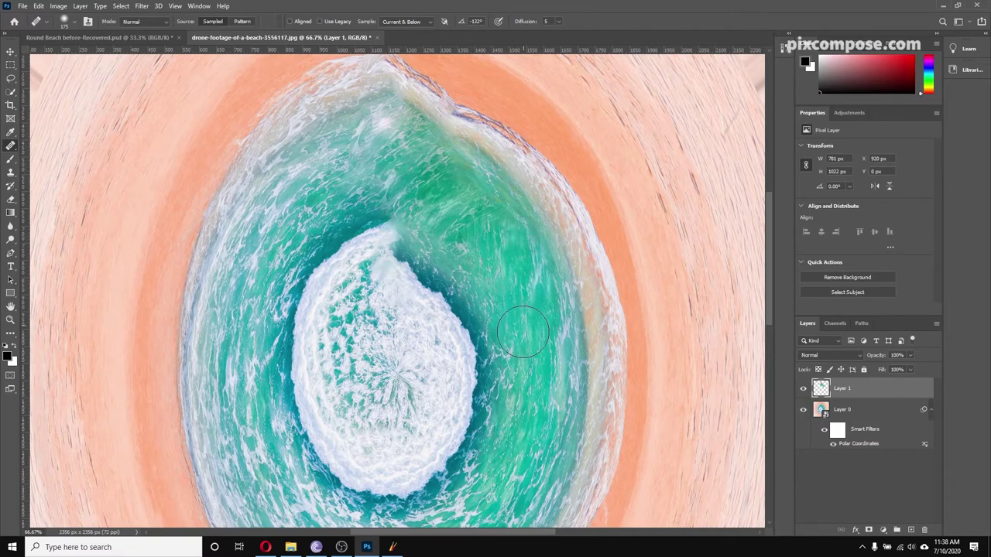
Step: Resample clean water repeatedly and heal the upper green water toward the foam tip
{"action": "left_click", "coordinate": [538, 284], "text": "alt"}
{"action": "left_click_drag", "start_coordinate": [502, 231], "coordinate": [465, 186]}
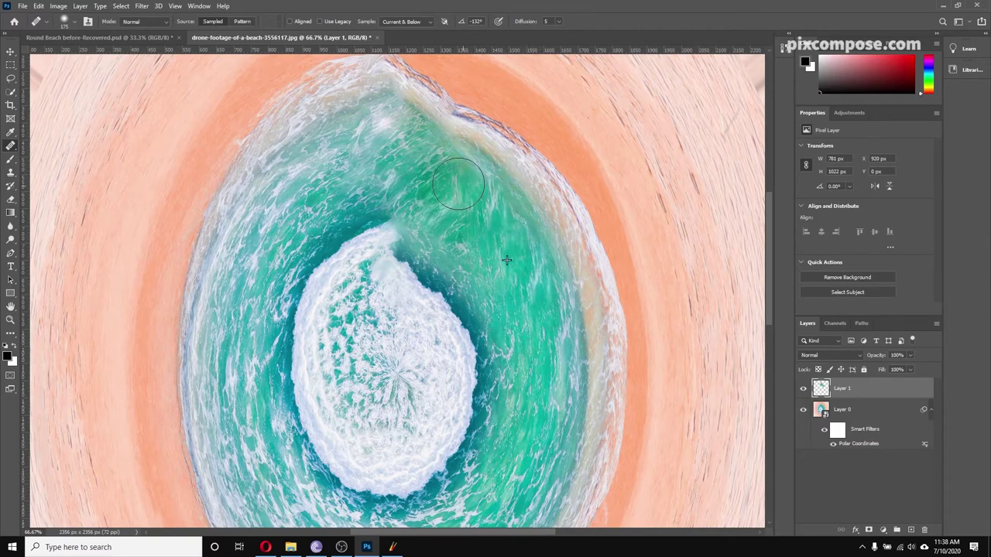
{"action": "left_click", "coordinate": [523, 292], "text": "alt"}
{"action": "mouse_move", "coordinate": [457, 232]}
{"action": "left_mouse_down"}
{"action": "mouse_move", "coordinate": [434, 185]}
{"action": "mouse_move", "coordinate": [435, 193]}
{"action": "left_mouse_up"}
{"action": "left_click", "coordinate": [546, 308], "text": "alt"}
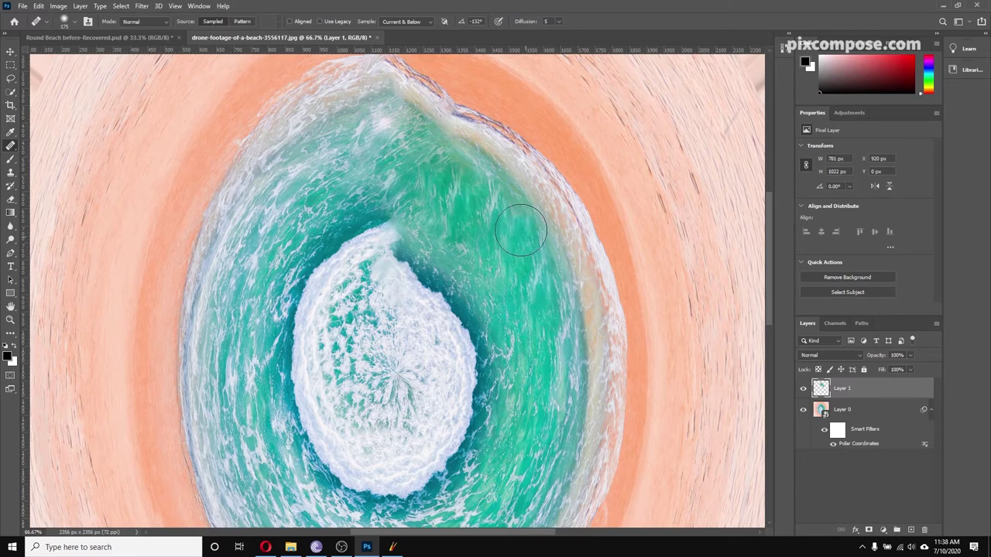
{"action": "mouse_move", "coordinate": [453, 202]}
{"action": "left_mouse_down"}
{"action": "mouse_move", "coordinate": [430, 165]}
{"action": "mouse_move", "coordinate": [407, 156]}
{"action": "mouse_move", "coordinate": [374, 167]}
{"action": "mouse_move", "coordinate": [409, 230]}
{"action": "left_mouse_up"}
{"action": "left_click", "coordinate": [501, 278], "text": "alt"}
{"action": "mouse_move", "coordinate": [424, 179]}
{"action": "left_mouse_down"}
{"action": "mouse_move", "coordinate": [363, 161]}
{"action": "mouse_move", "coordinate": [347, 133]}
{"action": "mouse_move", "coordinate": [391, 179]}
{"action": "left_mouse_up"}
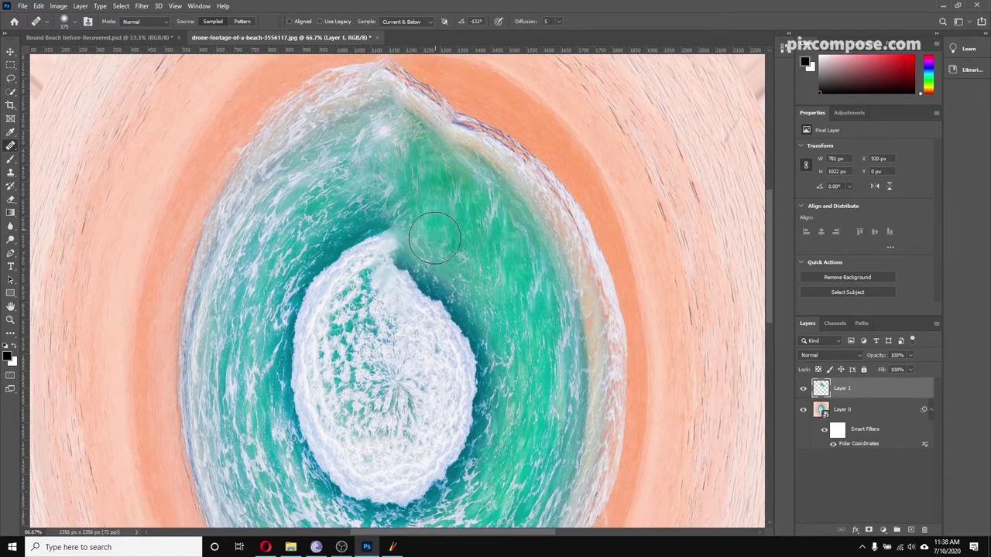
{"action": "scroll", "coordinate": [441, 243], "scroll_direction": "down", "scroll_amount": 3}
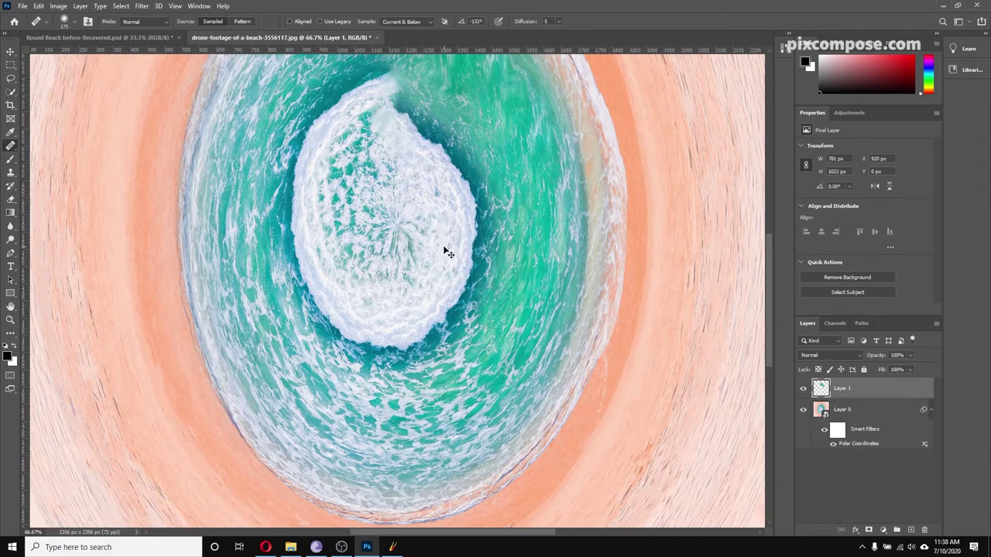
Step: Touch up a last water spot, then select Layer 1 and Layer 0 and open their context menu
{"action": "scroll", "coordinate": [444, 247], "scroll_direction": "down", "scroll_amount": 3}
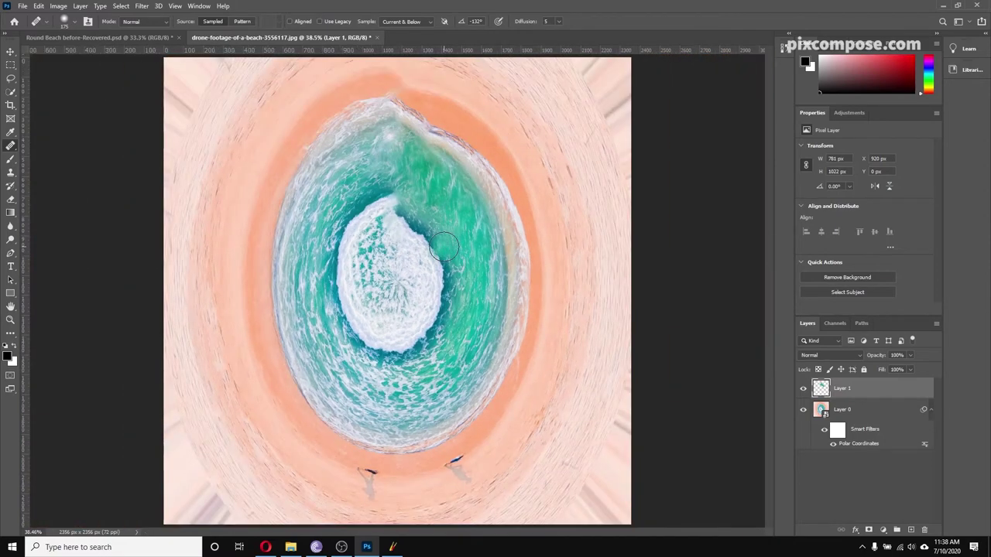
{"action": "left_click", "coordinate": [443, 247]}
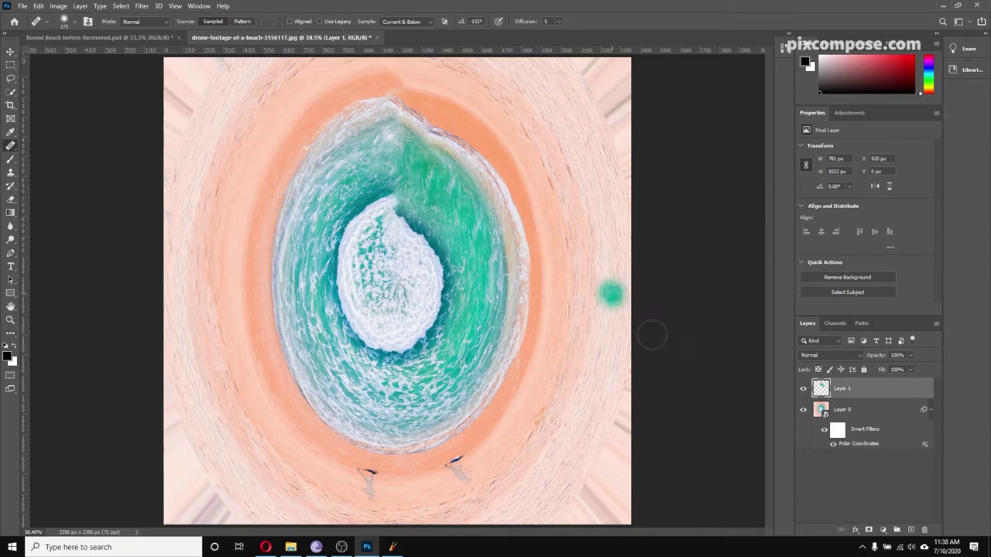
{"action": "left_click", "coordinate": [849, 410], "text": "shift"}
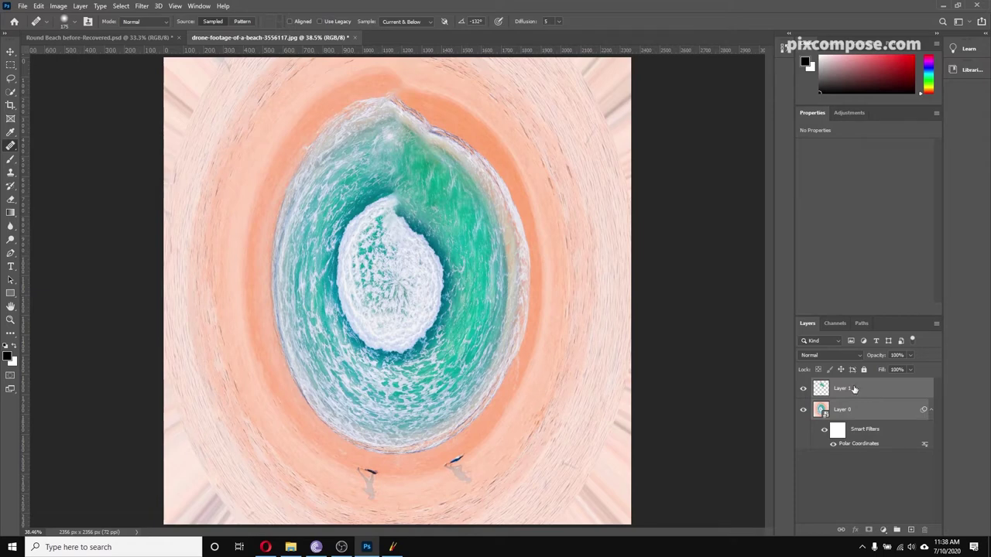
{"action": "right_click", "coordinate": [862, 388]}
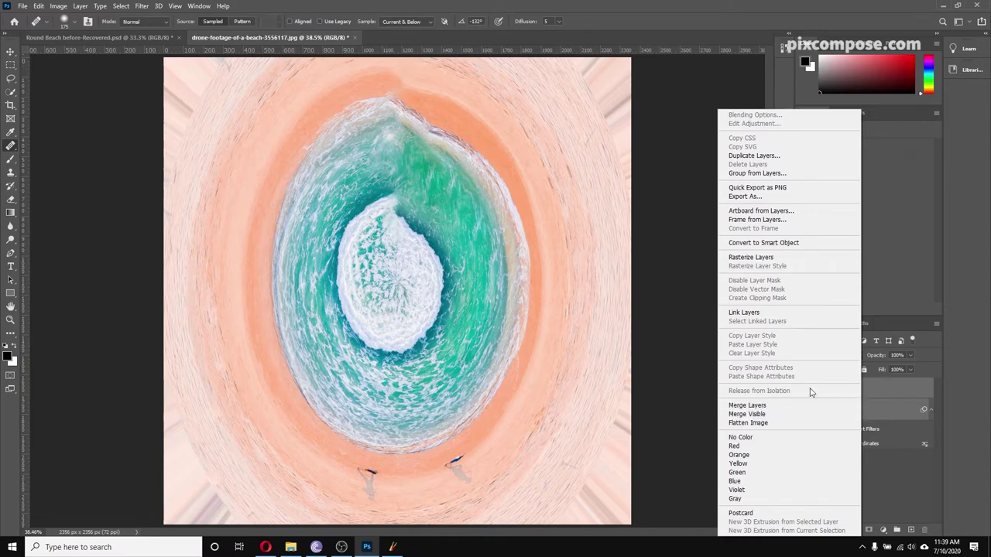
Step: Convert both layers into a smart object and open Filter > Liquify on it
{"action": "left_click", "coordinate": [757, 244]}
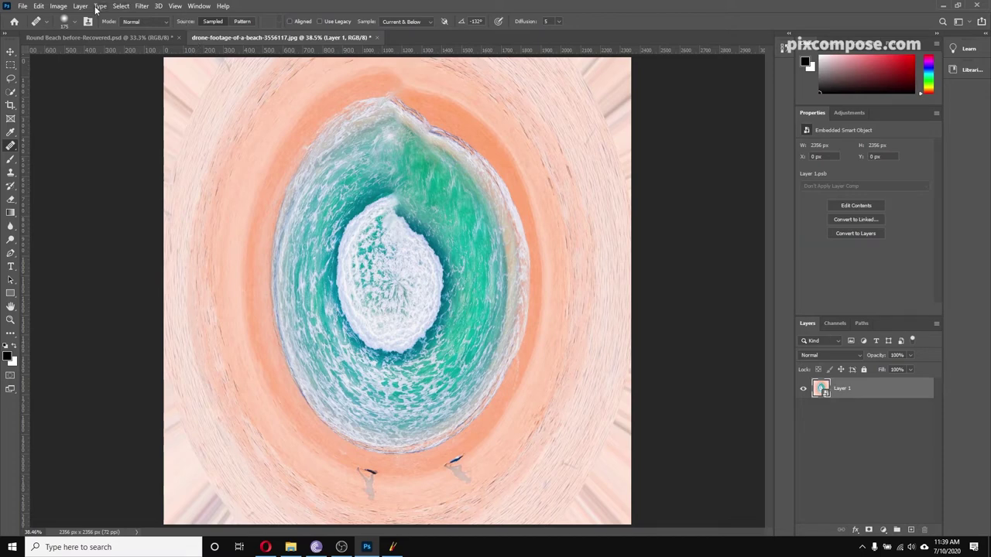
{"action": "left_click", "coordinate": [140, 6]}
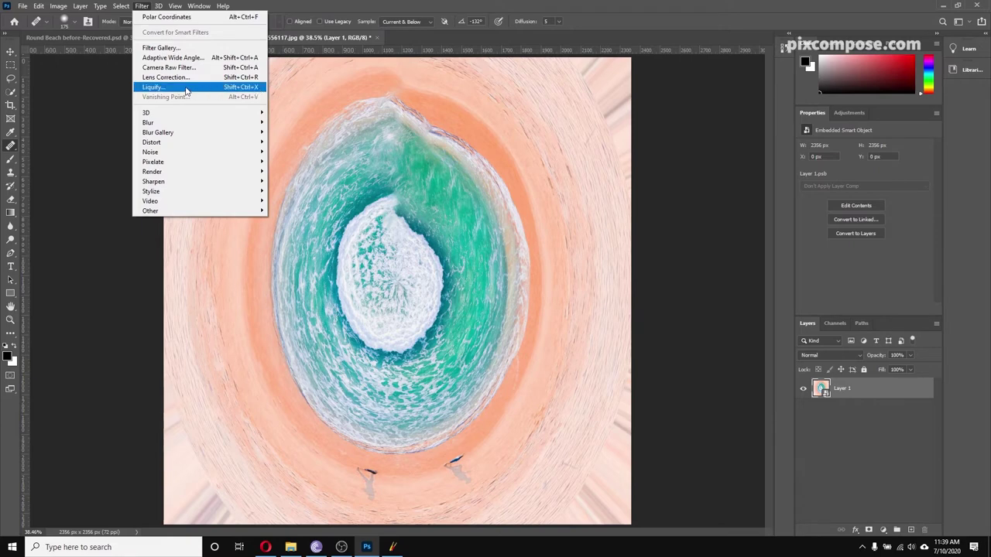
{"action": "left_click", "coordinate": [185, 89]}
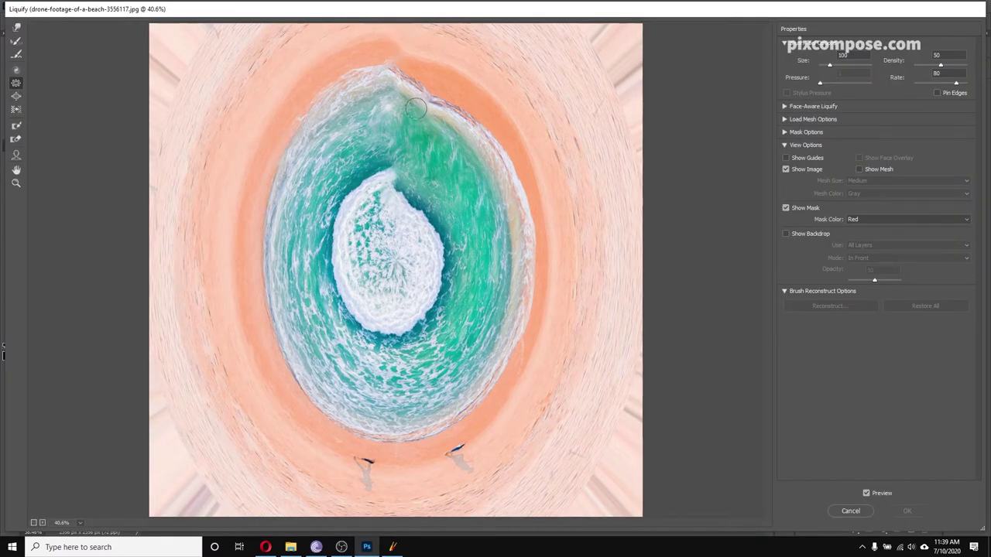
Step: Forward Warp the top shoreline and green water into streaks with a size-250 brush
{"action": "left_click", "coordinate": [16, 28]}
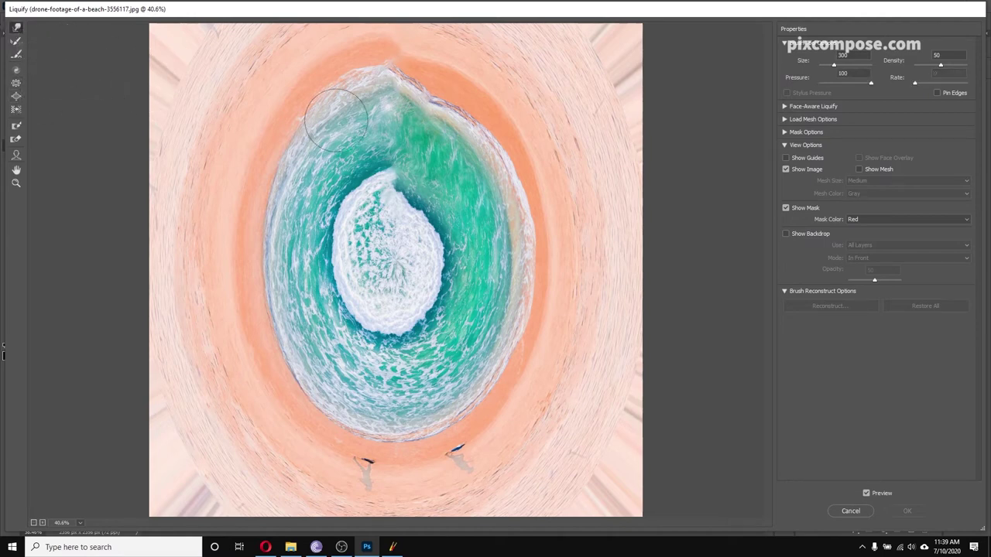
{"action": "mouse_move", "coordinate": [427, 100]}
{"action": "left_mouse_down"}
{"action": "mouse_move", "coordinate": [440, 124]}
{"action": "mouse_move", "coordinate": [438, 88]}
{"action": "mouse_move", "coordinate": [404, 77]}
{"action": "mouse_move", "coordinate": [453, 99]}
{"action": "mouse_move", "coordinate": [434, 99]}
{"action": "mouse_move", "coordinate": [432, 88]}
{"action": "mouse_move", "coordinate": [449, 92]}
{"action": "mouse_move", "coordinate": [446, 110]}
{"action": "mouse_move", "coordinate": [453, 100]}
{"action": "mouse_move", "coordinate": [464, 106]}
{"action": "left_mouse_up"}
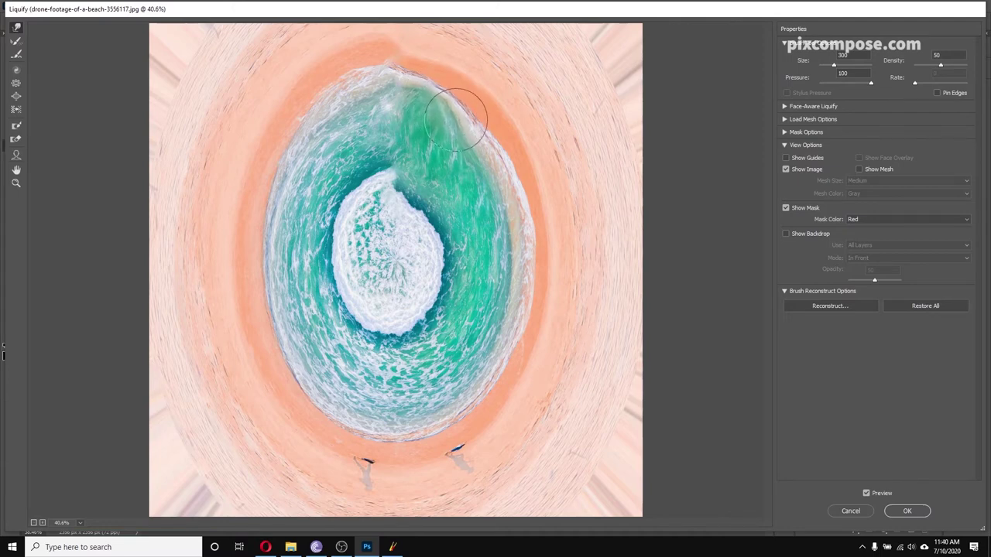
{"action": "mouse_move", "coordinate": [397, 213]}
{"action": "left_mouse_down"}
{"action": "mouse_move", "coordinate": [401, 180]}
{"action": "mouse_move", "coordinate": [418, 228]}
{"action": "mouse_move", "coordinate": [430, 221]}
{"action": "mouse_move", "coordinate": [399, 205]}
{"action": "left_mouse_up"}
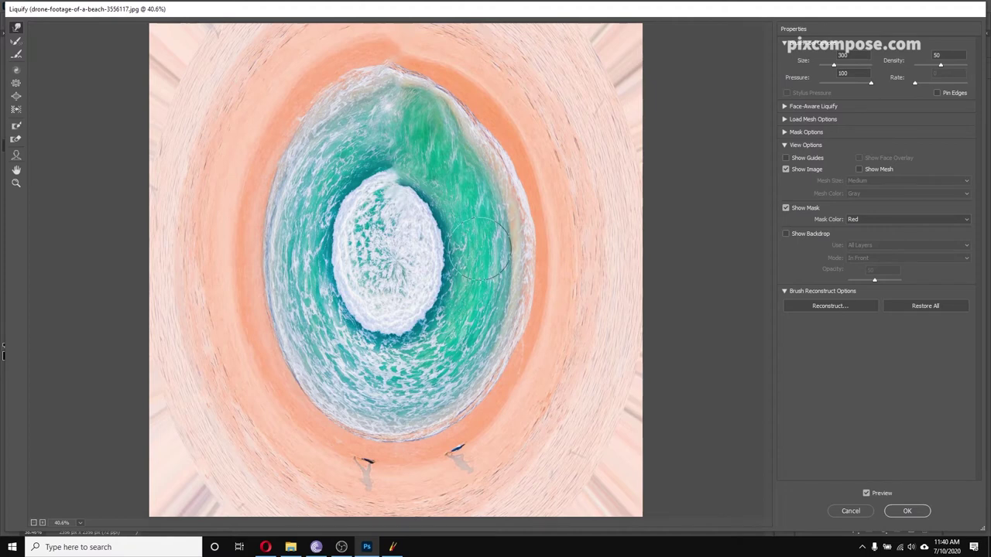
{"action": "key", "text": "bracketleft"}
{"action": "key", "text": "bracketleft"}
{"action": "key", "text": "bracketright"}
{"action": "key", "text": "bracketright"}
{"action": "key", "text": "bracketright"}
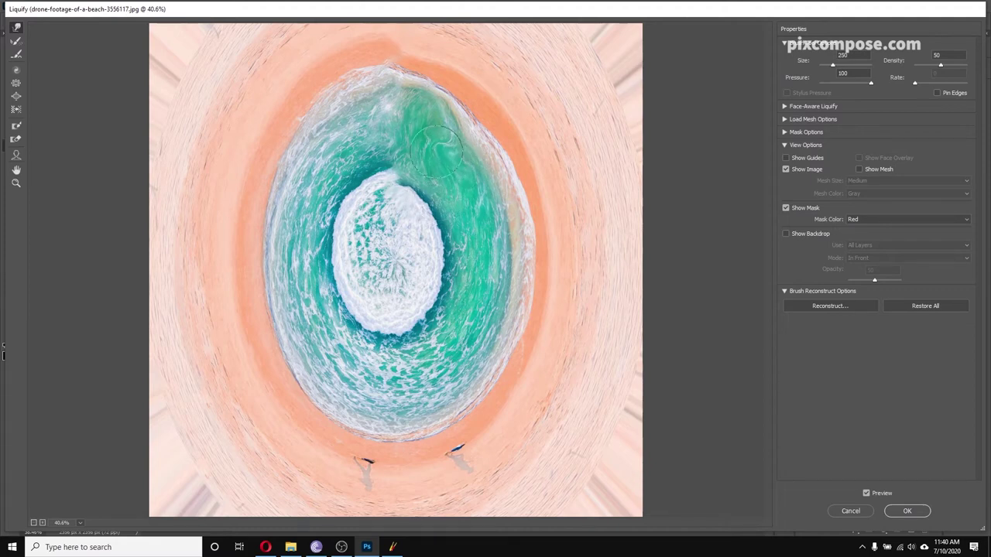
{"action": "mouse_move", "coordinate": [425, 115]}
{"action": "left_mouse_down"}
{"action": "mouse_move", "coordinate": [449, 132]}
{"action": "mouse_move", "coordinate": [434, 120]}
{"action": "left_mouse_up"}
{"action": "mouse_move", "coordinate": [459, 186]}
{"action": "left_mouse_down"}
{"action": "mouse_move", "coordinate": [467, 193]}
{"action": "mouse_move", "coordinate": [456, 167]}
{"action": "left_mouse_up"}
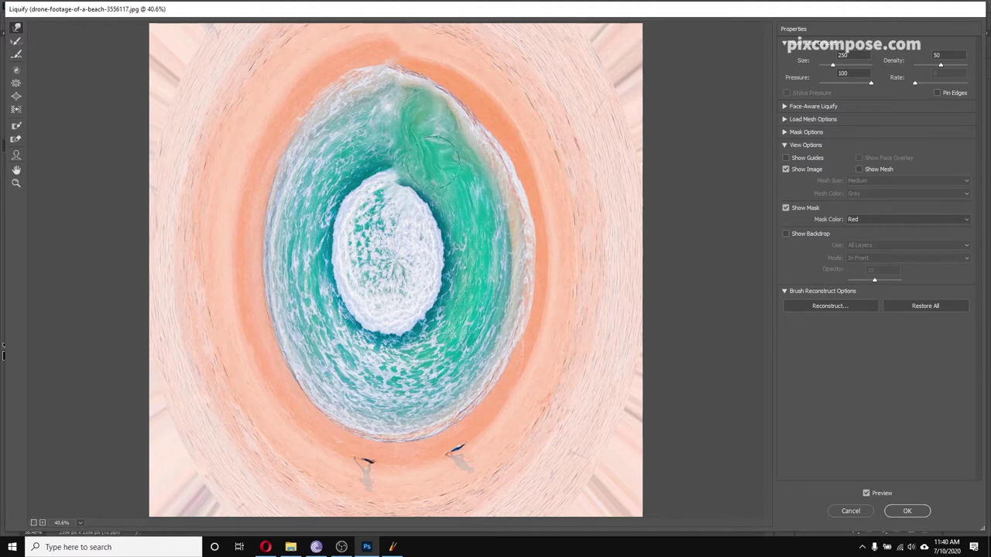
{"action": "mouse_move", "coordinate": [382, 124]}
{"action": "left_mouse_down"}
{"action": "mouse_move", "coordinate": [404, 132]}
{"action": "mouse_move", "coordinate": [392, 113]}
{"action": "mouse_move", "coordinate": [430, 122]}
{"action": "mouse_move", "coordinate": [411, 116]}
{"action": "mouse_move", "coordinate": [405, 125]}
{"action": "mouse_move", "coordinate": [429, 143]}
{"action": "mouse_move", "coordinate": [404, 133]}
{"action": "mouse_move", "coordinate": [414, 157]}
{"action": "mouse_move", "coordinate": [403, 150]}
{"action": "mouse_move", "coordinate": [400, 121]}
{"action": "mouse_move", "coordinate": [396, 136]}
{"action": "mouse_move", "coordinate": [418, 131]}
{"action": "mouse_move", "coordinate": [454, 179]}
{"action": "mouse_move", "coordinate": [423, 146]}
{"action": "left_mouse_up"}
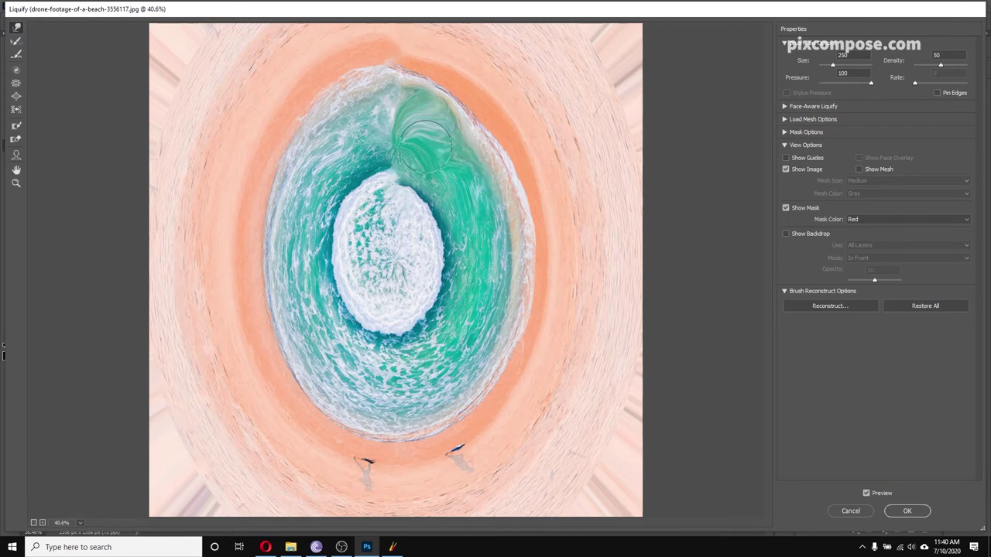
Step: Brush over the green swirl with the size-100 Smooth Tool to even out its streaks
{"action": "left_click", "coordinate": [17, 55]}
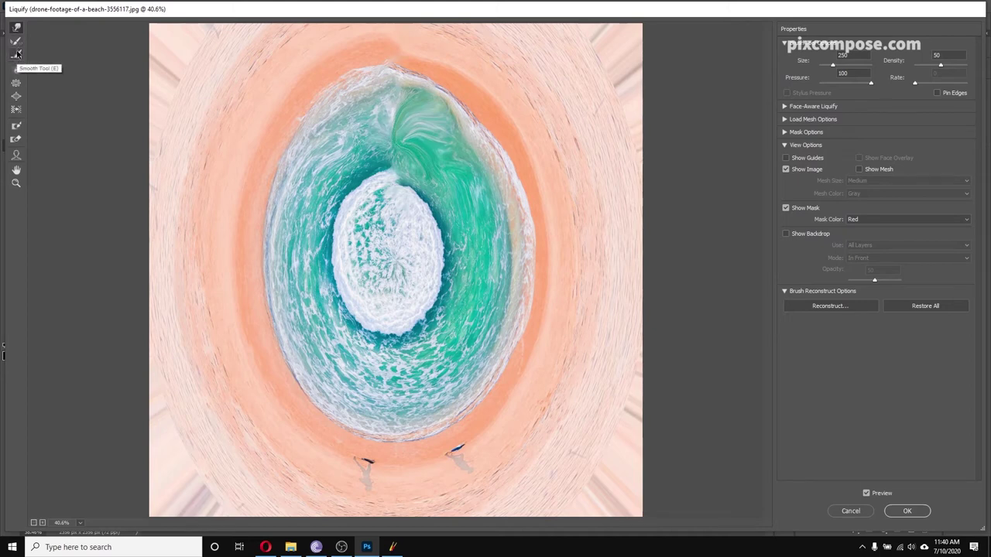
{"action": "left_click", "coordinate": [17, 55]}
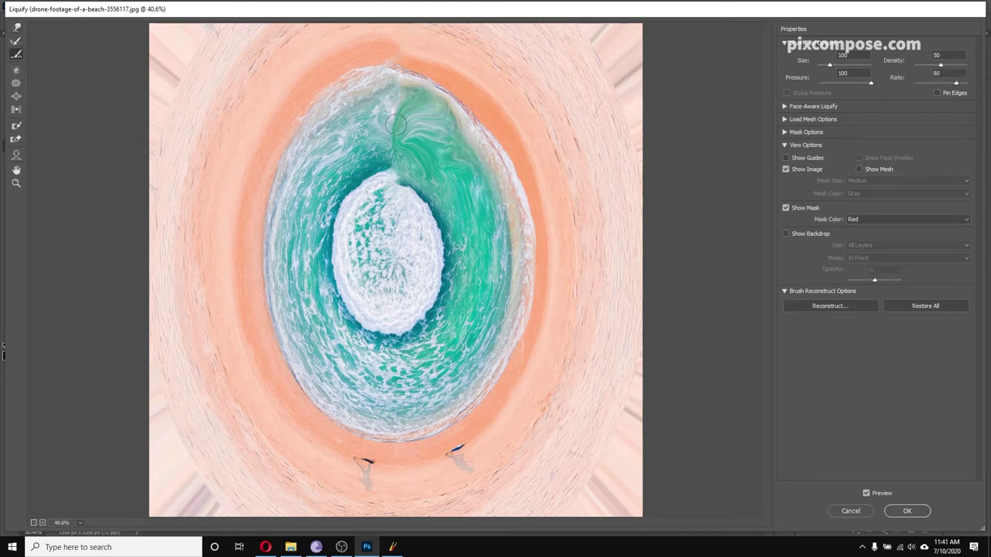
{"action": "mouse_move", "coordinate": [393, 116]}
{"action": "left_mouse_down"}
{"action": "mouse_move", "coordinate": [420, 106]}
{"action": "mouse_move", "coordinate": [431, 121]}
{"action": "mouse_move", "coordinate": [429, 134]}
{"action": "mouse_move", "coordinate": [396, 115]}
{"action": "mouse_move", "coordinate": [423, 107]}
{"action": "mouse_move", "coordinate": [413, 138]}
{"action": "mouse_move", "coordinate": [427, 112]}
{"action": "mouse_move", "coordinate": [416, 119]}
{"action": "mouse_move", "coordinate": [437, 144]}
{"action": "left_mouse_up"}
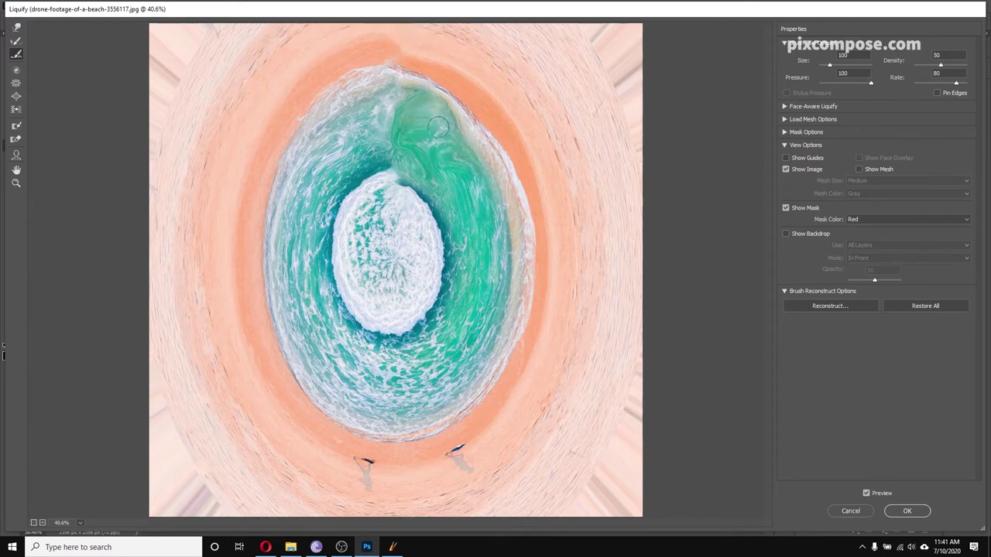
{"action": "left_click_drag", "start_coordinate": [435, 144], "coordinate": [417, 124]}
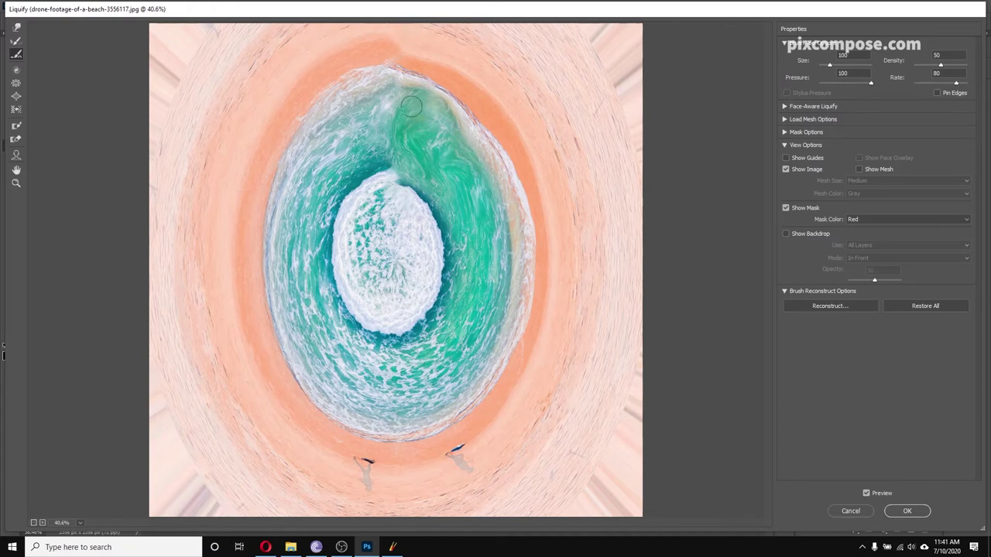
{"action": "mouse_move", "coordinate": [405, 116]}
{"action": "left_mouse_down"}
{"action": "mouse_move", "coordinate": [385, 116]}
{"action": "mouse_move", "coordinate": [425, 155]}
{"action": "left_mouse_up"}
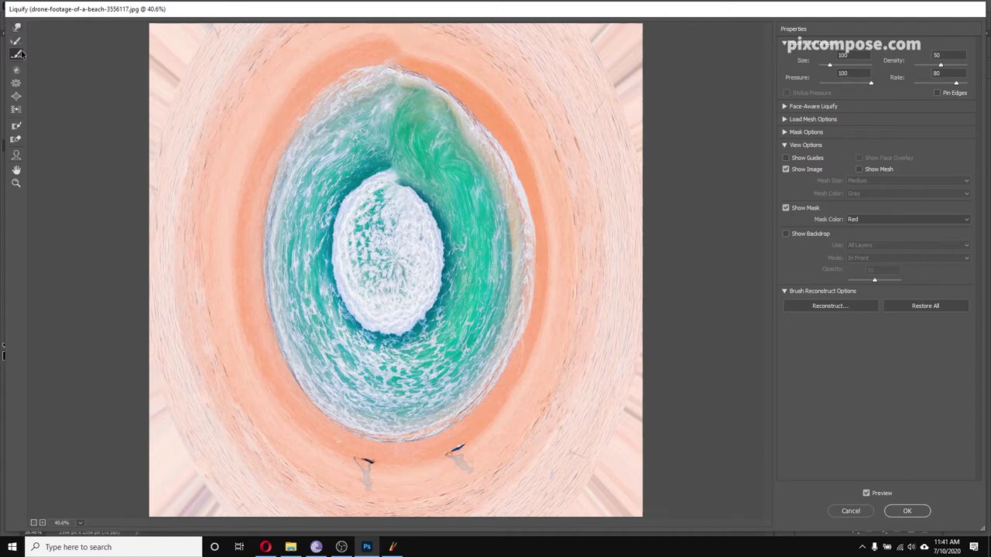
Step: Bloat the white oval at the centre with a size-1500 Bloat Tool brush
{"action": "left_click", "coordinate": [18, 98]}
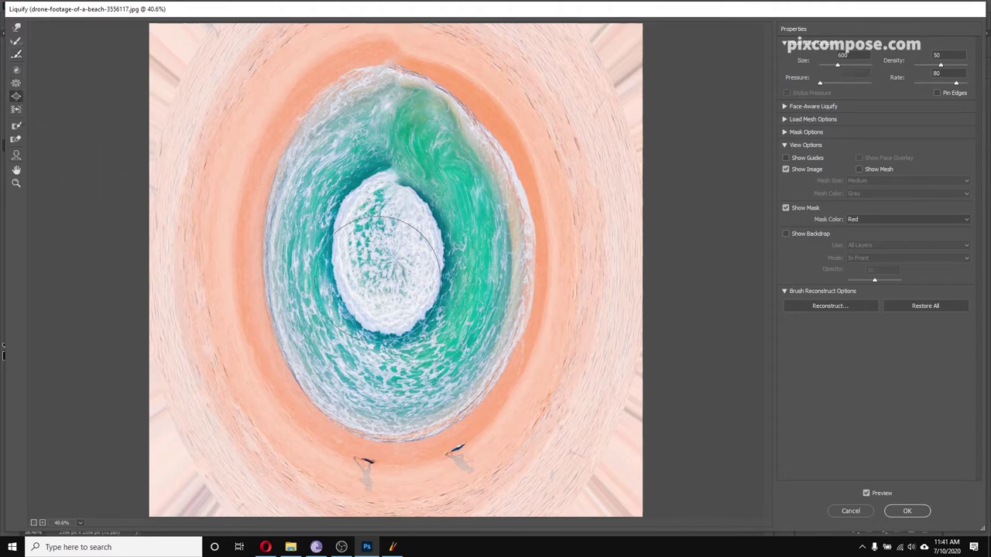
{"action": "key", "text": "bracketright"}
{"action": "key", "text": "bracketright"}
{"action": "key", "text": "bracketright"}
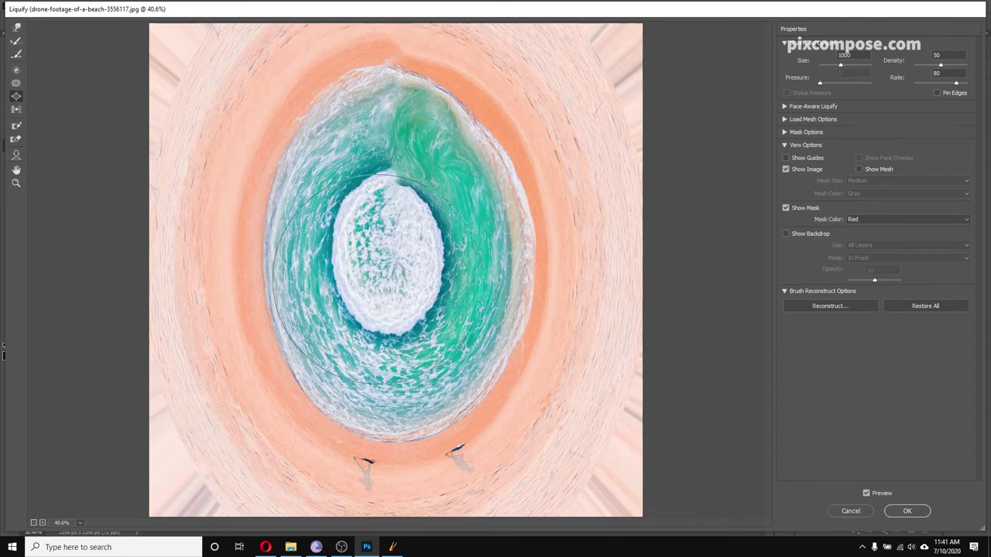
{"action": "key", "text": "bracketright"}
{"action": "key", "text": "bracketright"}
{"action": "key", "text": "bracketright"}
{"action": "key", "text": "bracketright"}
{"action": "key", "text": "bracketright"}
{"action": "key", "text": "bracketright"}
{"action": "key", "text": "bracketright"}
{"action": "key", "text": "bracketleft"}
{"action": "key", "text": "bracketleft"}
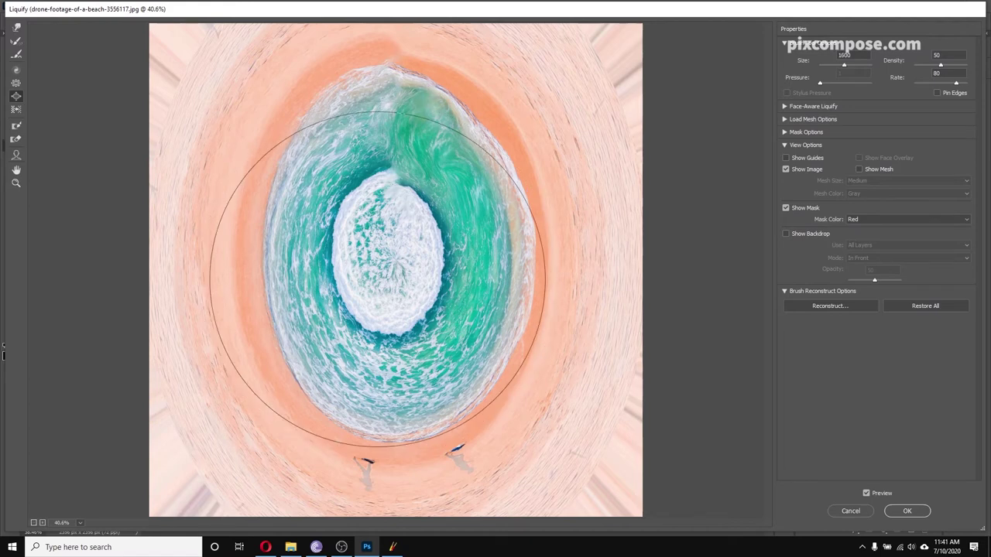
{"action": "key", "text": "bracketright"}
{"action": "key", "text": "bracketright"}
{"action": "key", "text": "bracketright"}
{"action": "key", "text": "bracketleft"}
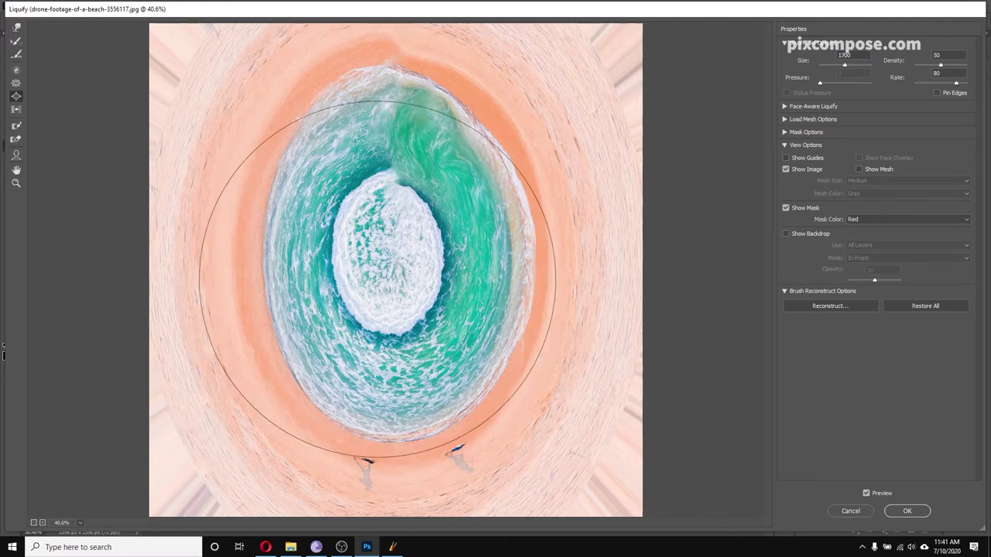
{"action": "key", "text": "bracketleft"}
{"action": "key", "text": "bracketleft"}
{"action": "key", "text": "bracketright"}
{"action": "key", "text": "bracketleft"}
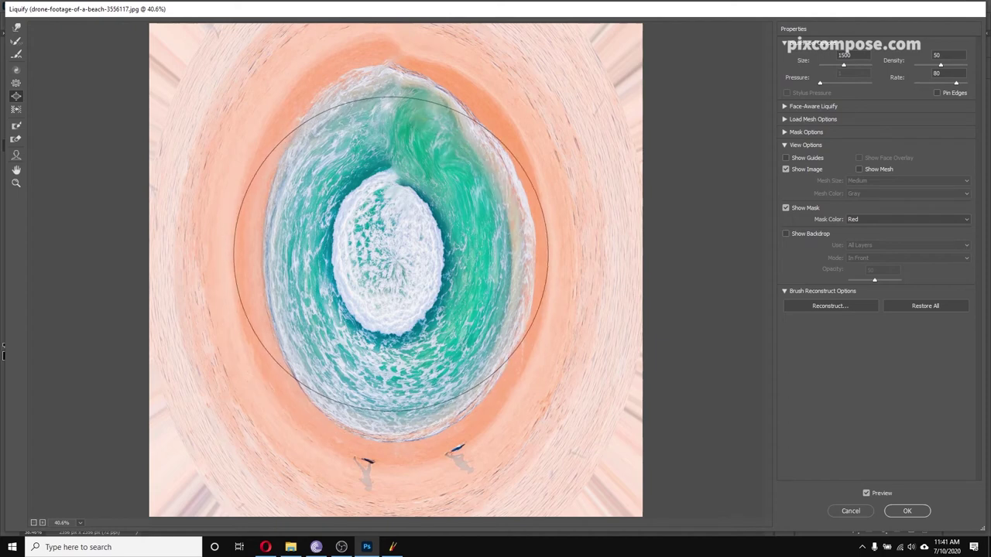
{"action": "left_click", "coordinate": [391, 252]}
{"action": "left_click_drag", "start_coordinate": [391, 253], "coordinate": [389, 245]}
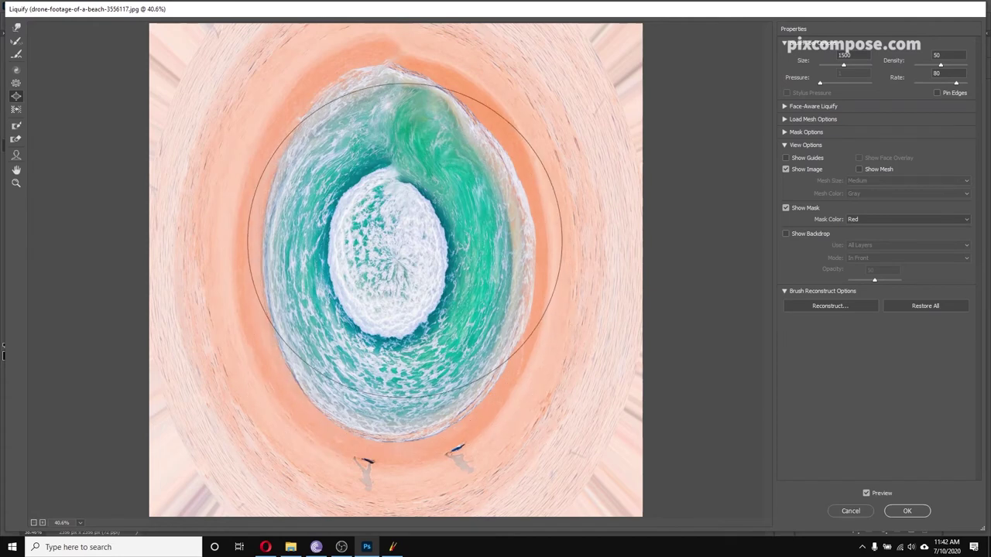
Step: Resize the Bloat brush to 2000, 1400 and 900, then commit the Liquify warp with OK
{"action": "key", "text": "bracketright"}
{"action": "key", "text": "bracketright"}
{"action": "key", "text": "bracketright"}
{"action": "key", "text": "bracketright"}
{"action": "key", "text": "bracketright"}
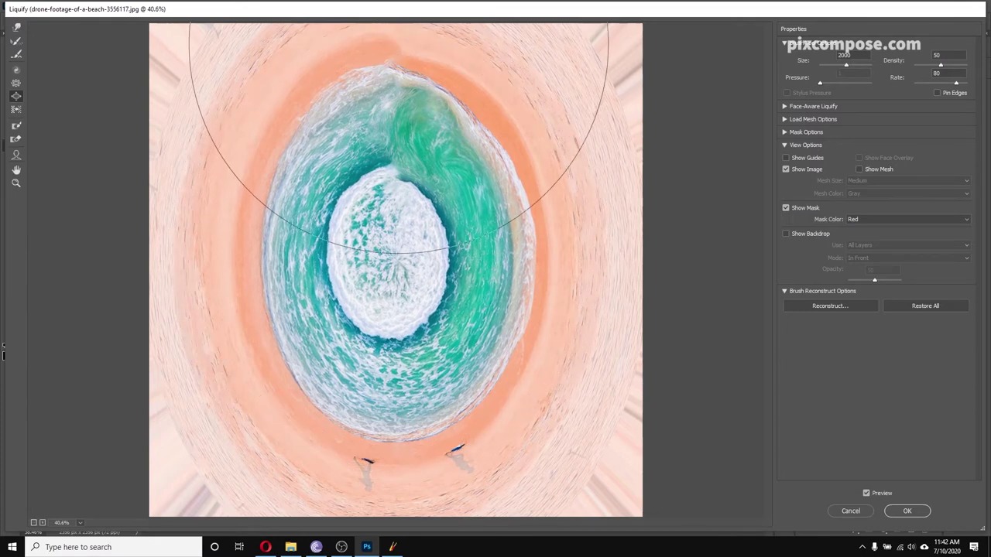
{"action": "key", "text": "bracketleft"}
{"action": "key", "text": "bracketleft"}
{"action": "key", "text": "bracketleft"}
{"action": "key", "text": "bracketleft"}
{"action": "key", "text": "bracketleft"}
{"action": "key", "text": "bracketleft"}
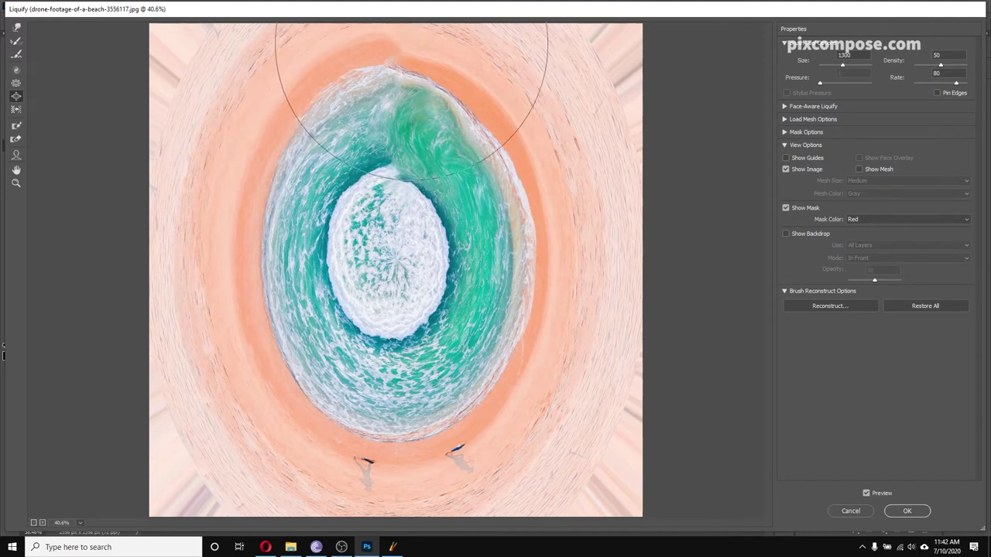
{"action": "key", "text": "bracketleft"}
{"action": "key", "text": "bracketleft"}
{"action": "key", "text": "bracketleft"}
{"action": "key", "text": "bracketleft"}
{"action": "key", "text": "bracketleft"}
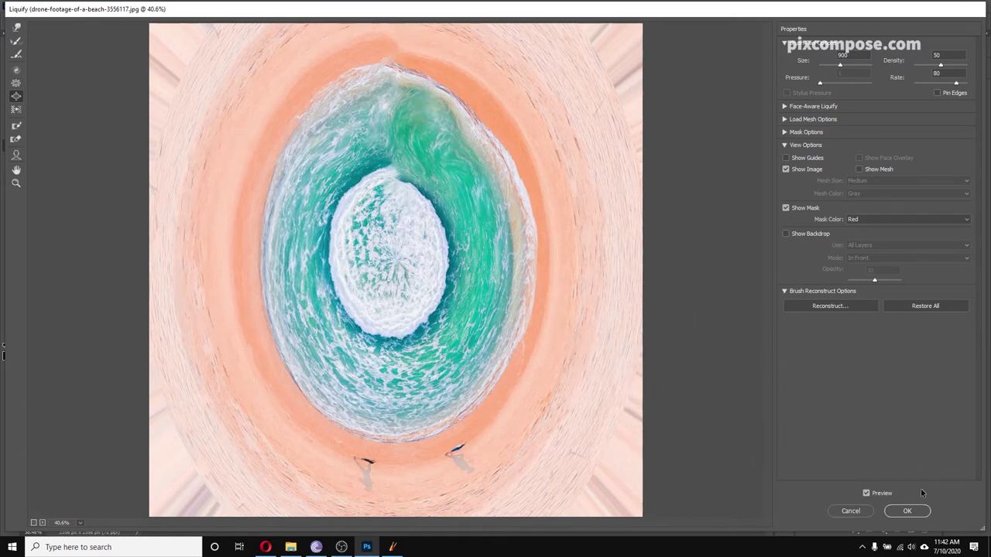
{"action": "left_click", "coordinate": [907, 511]}
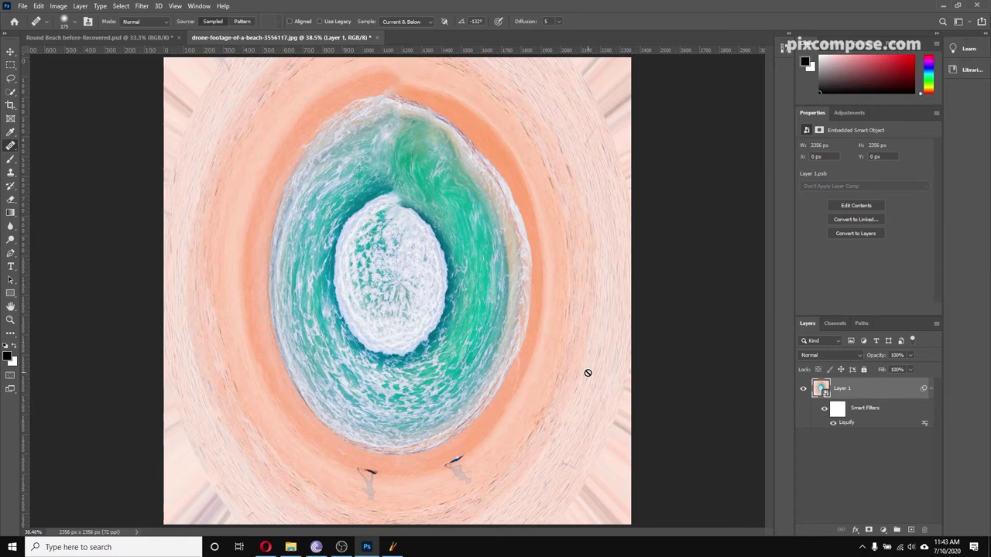
Step: Select Layer 1 and open the Create new fill or adjustment layer menu
{"action": "left_click", "coordinate": [142, 6]}
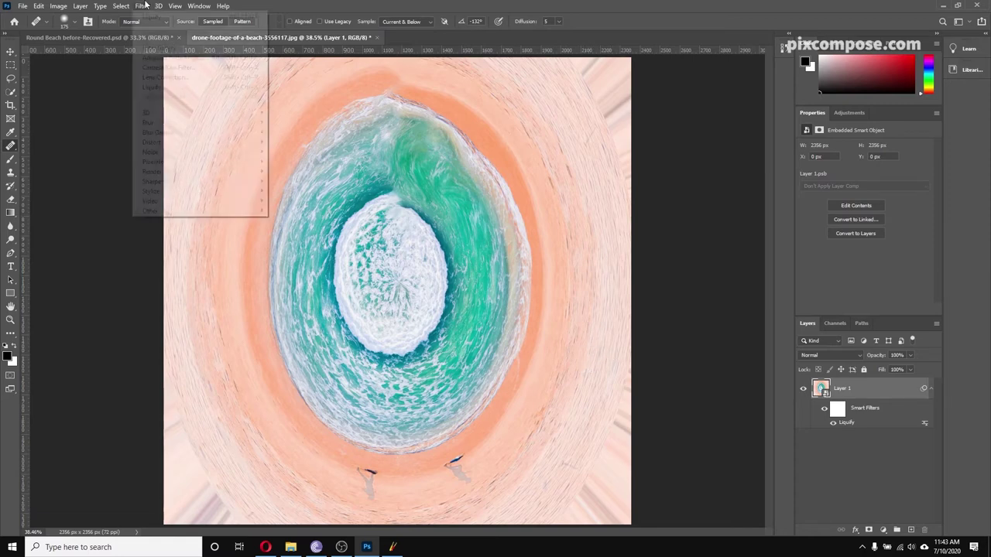
{"action": "left_click", "coordinate": [859, 518]}
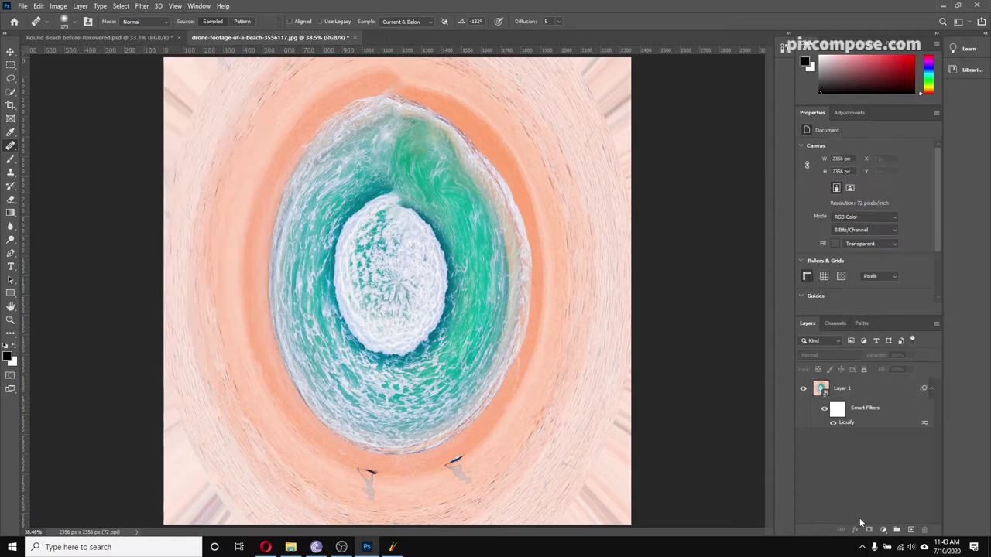
{"action": "left_click", "coordinate": [856, 392]}
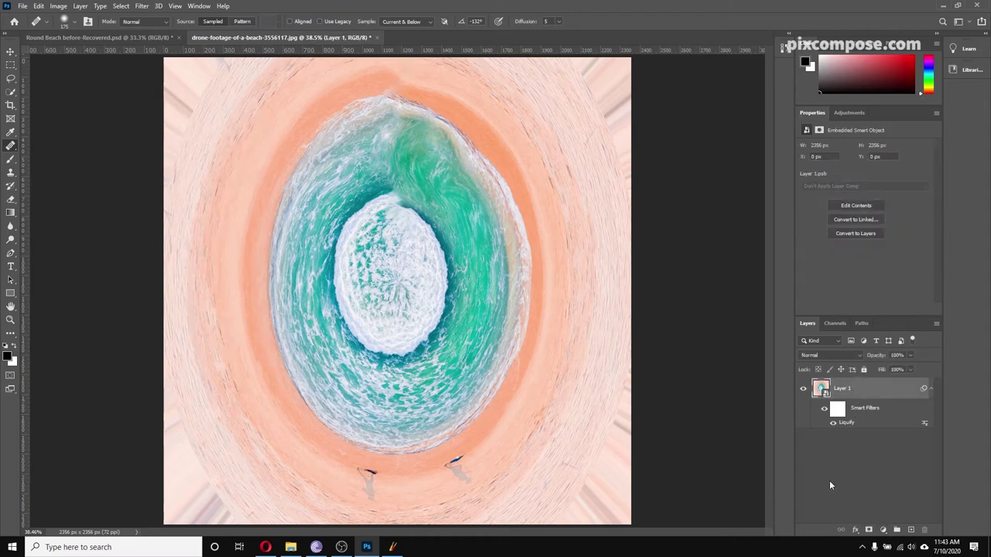
{"action": "left_click", "coordinate": [884, 530]}
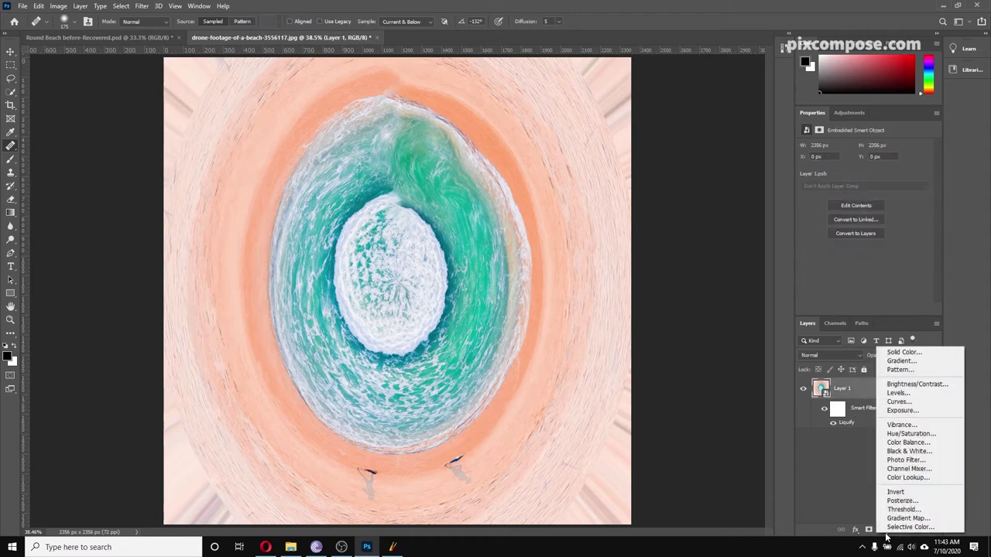
Step: Add an Exposure adjustment layer and set its Exposure to -1
{"action": "left_click", "coordinate": [913, 412]}
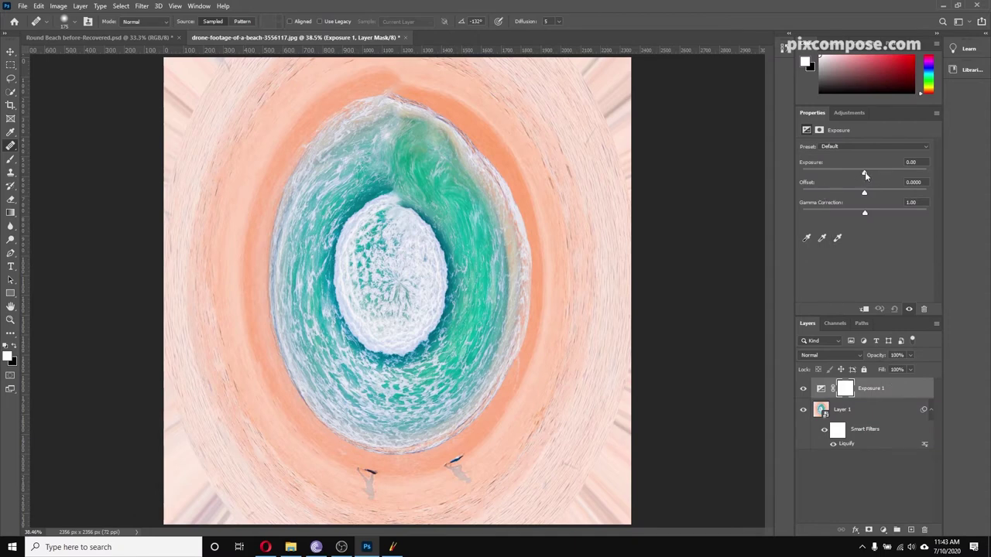
{"action": "left_click_drag", "start_coordinate": [866, 175], "coordinate": [863, 177]}
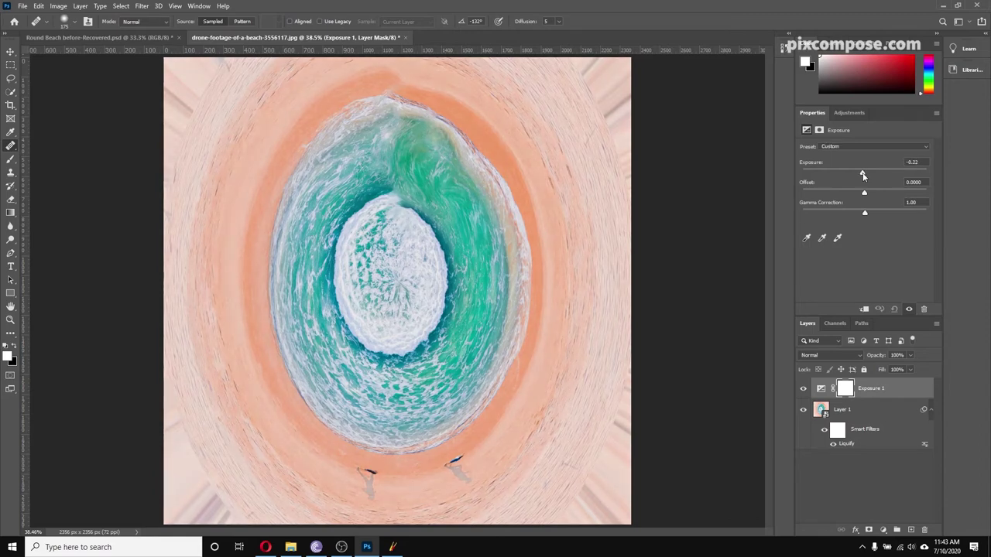
{"action": "left_click", "coordinate": [926, 163]}
{"action": "type", "text": "-1"}
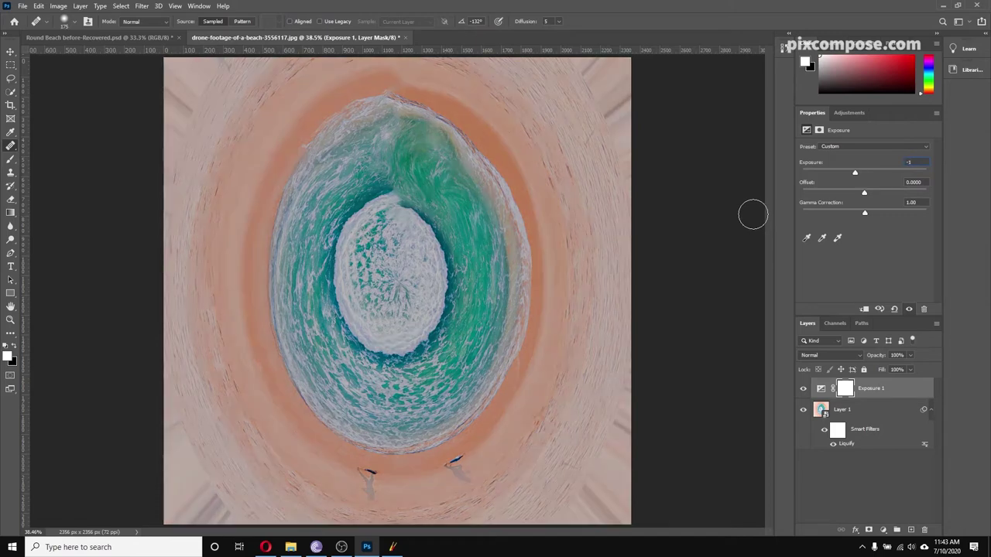
Step: Set Exposure 1's blend mode to Luminosity and target its layer mask
{"action": "left_click", "coordinate": [870, 462]}
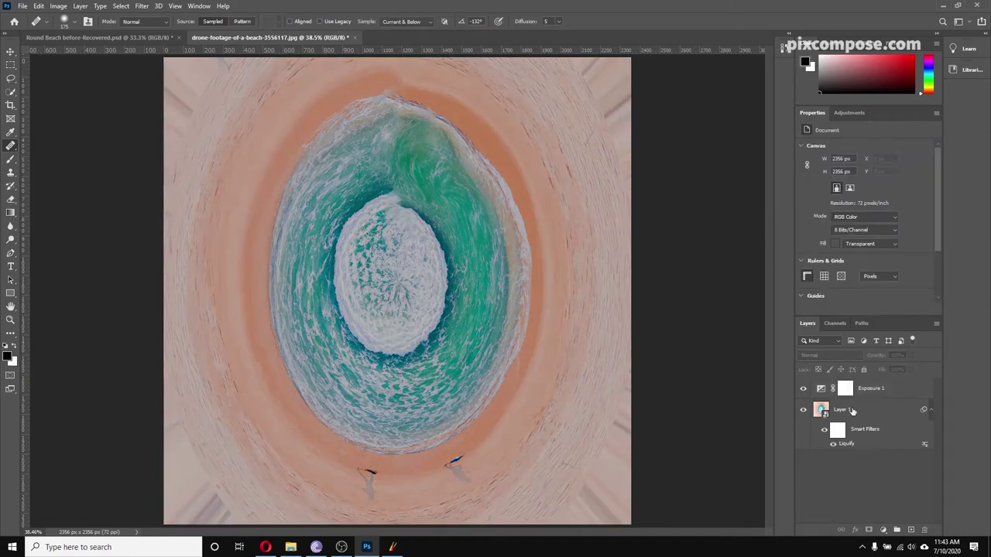
{"action": "left_click", "coordinate": [858, 394]}
{"action": "left_click", "coordinate": [836, 356]}
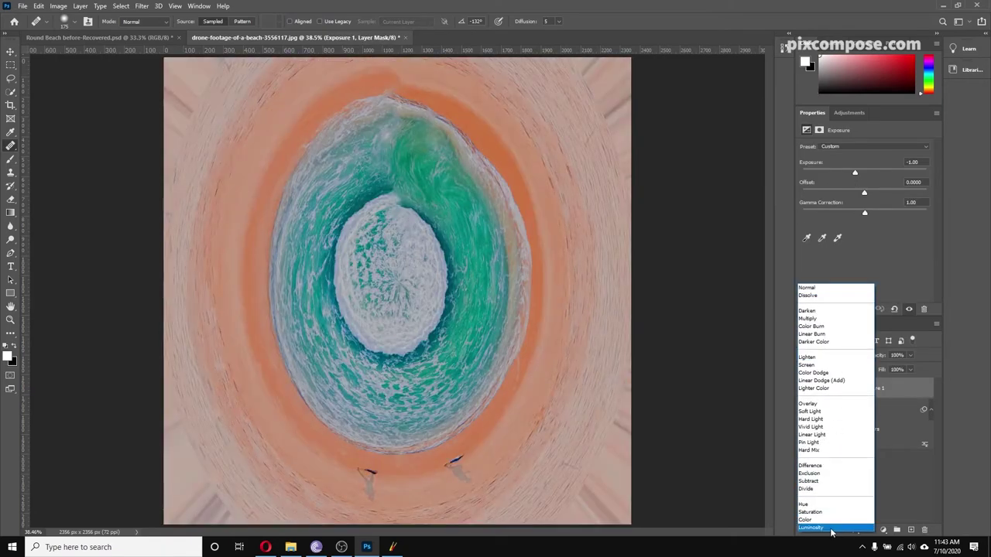
{"action": "left_click", "coordinate": [832, 528]}
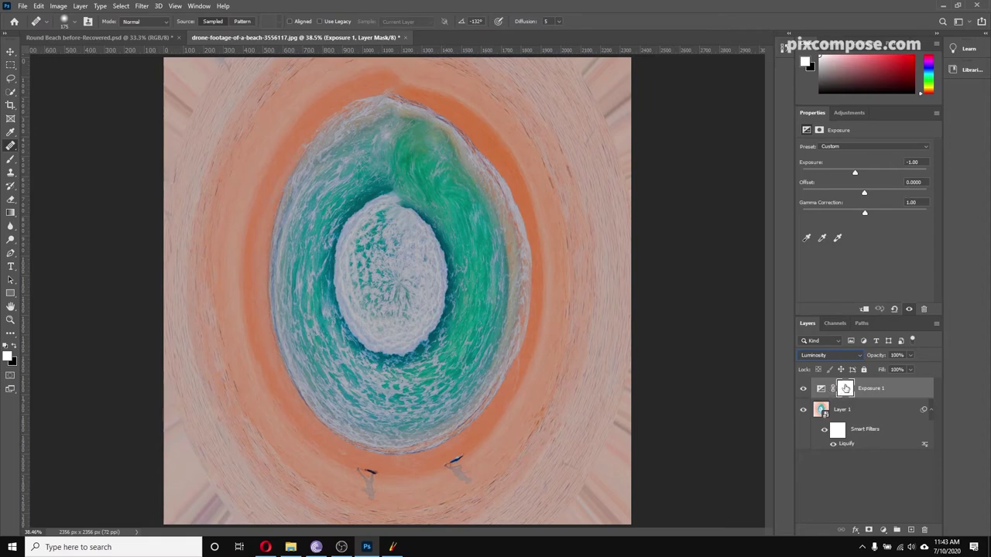
{"action": "left_click", "coordinate": [846, 389]}
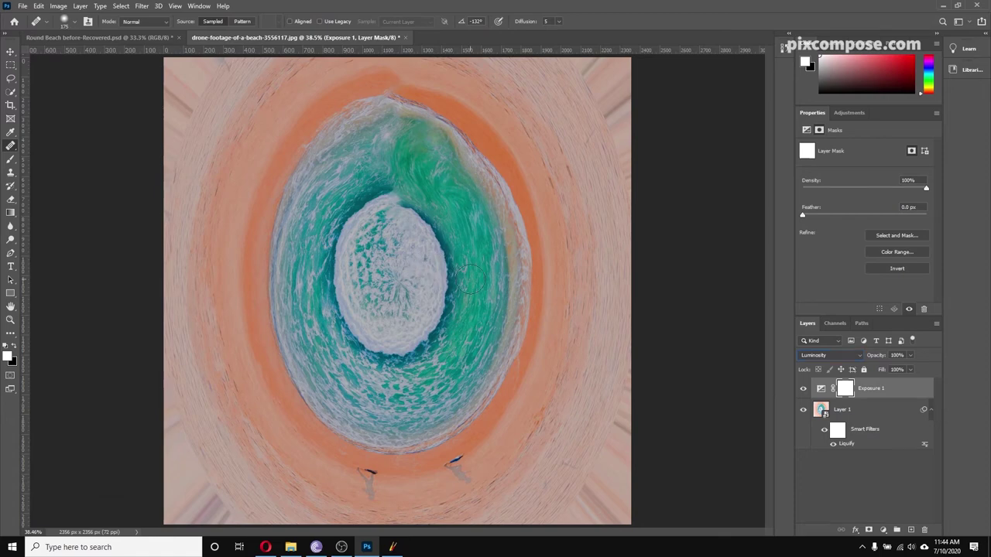
Step: Draw a centre-outward gradient on the Exposure 1 mask, redrawing until right, then deselect the layer
{"action": "key", "text": "g"}
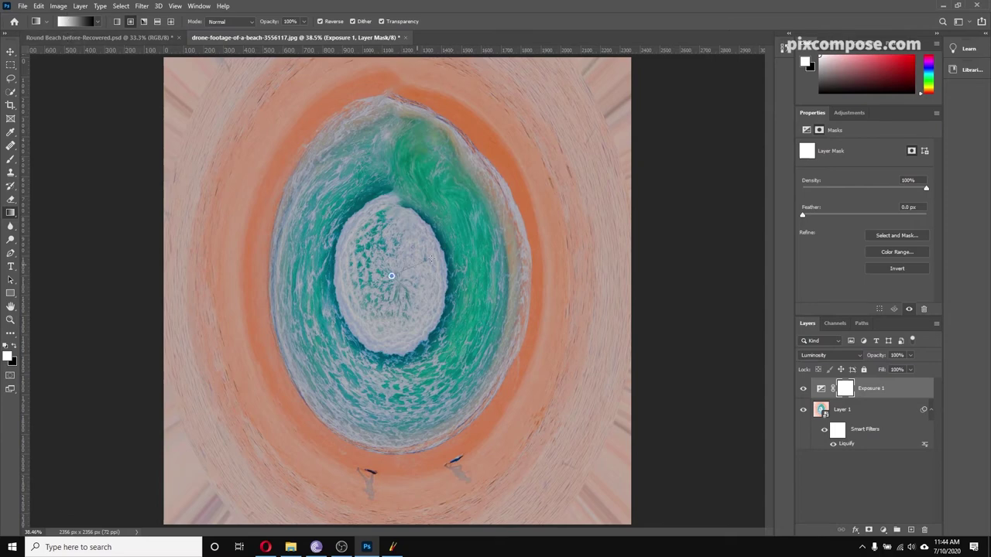
{"action": "left_click_drag", "start_coordinate": [431, 259], "coordinate": [533, 189]}
{"action": "left_click_drag", "start_coordinate": [570, 161], "coordinate": [571, 158]}
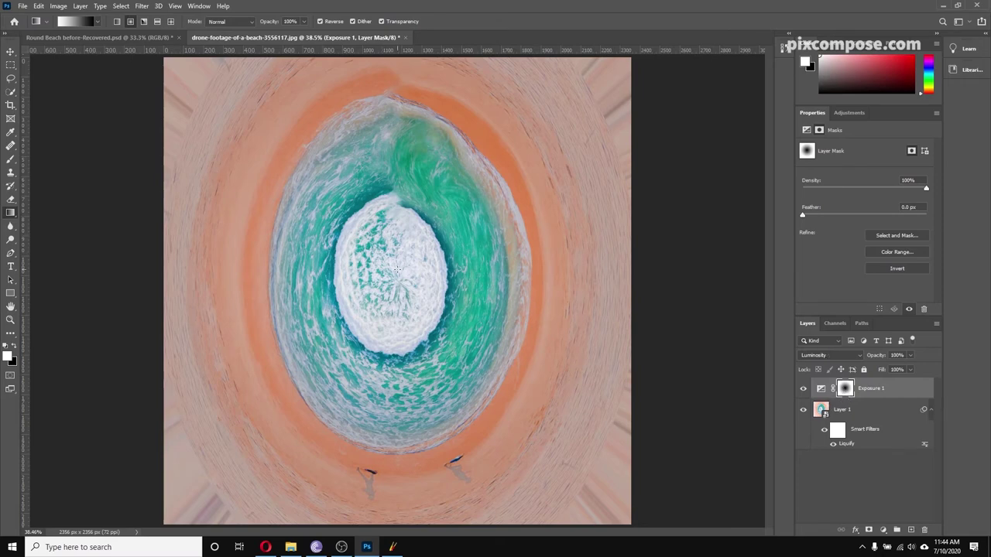
{"action": "left_click_drag", "start_coordinate": [396, 269], "coordinate": [670, 122]}
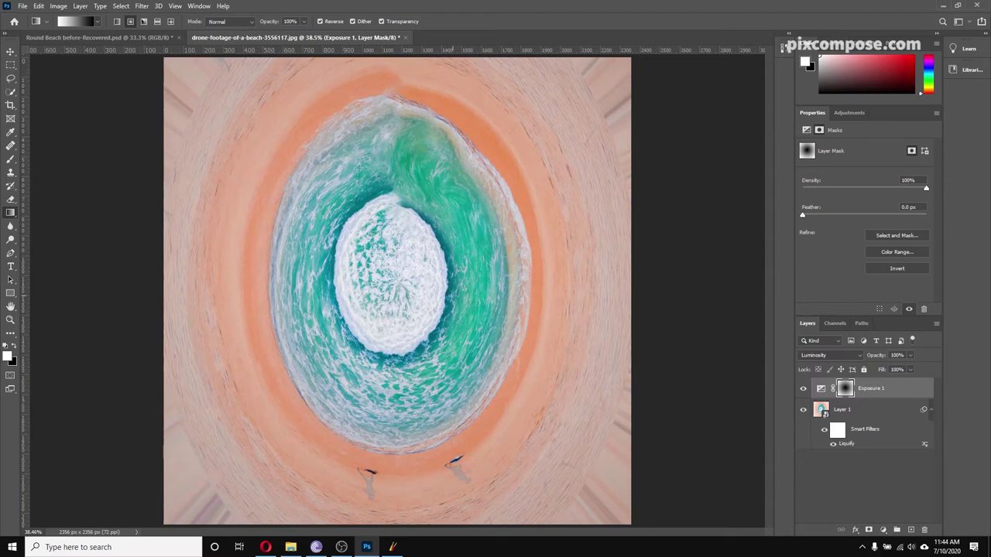
{"action": "left_click_drag", "start_coordinate": [413, 275], "coordinate": [662, 204]}
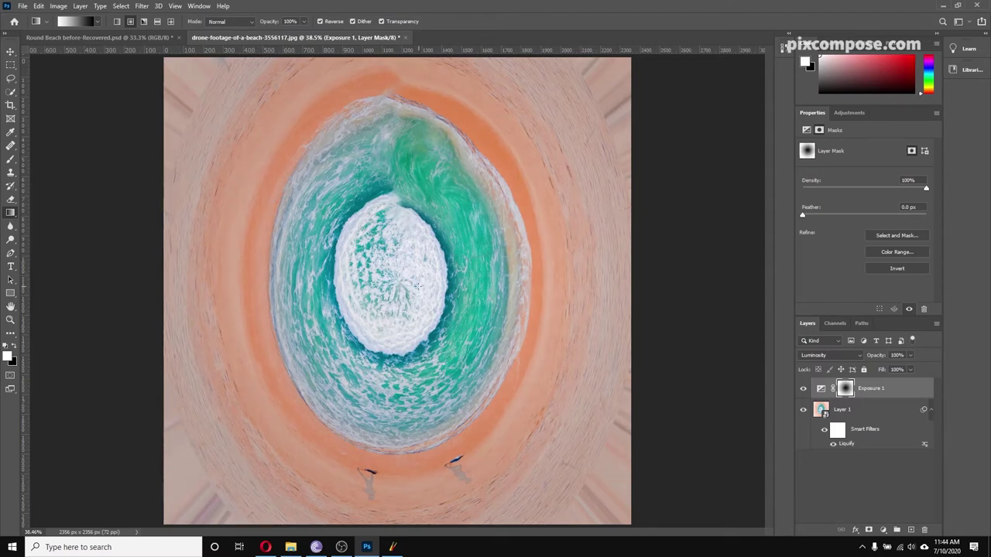
{"action": "left_click_drag", "start_coordinate": [417, 287], "coordinate": [612, 187]}
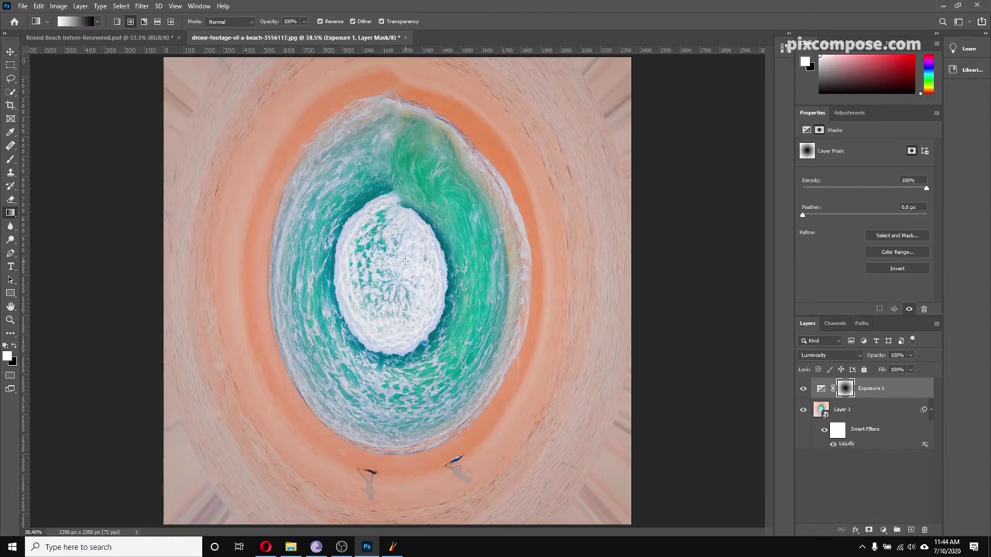
{"action": "left_click_drag", "start_coordinate": [404, 262], "coordinate": [671, 219]}
{"action": "left_click_drag", "start_coordinate": [446, 277], "coordinate": [387, 281]}
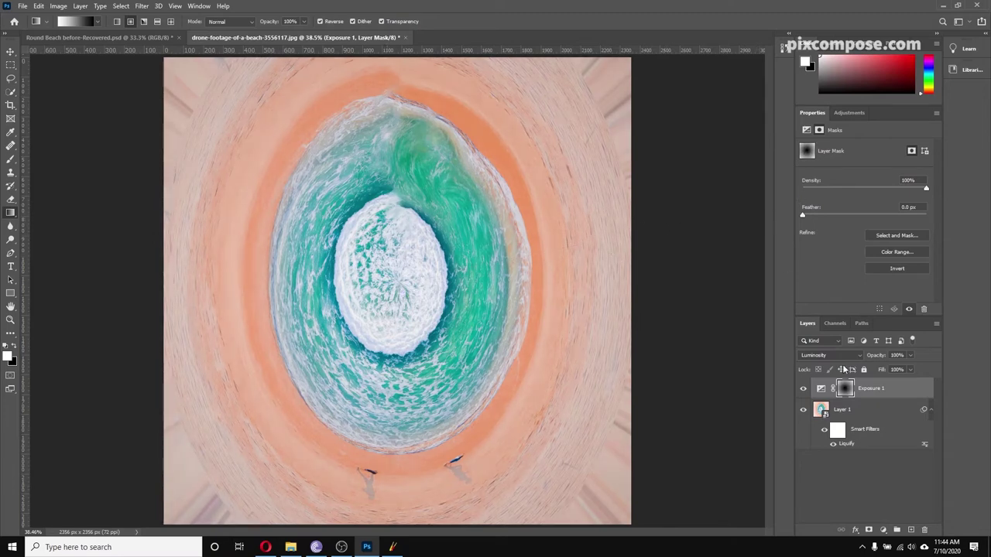
{"action": "left_click", "coordinate": [877, 474]}
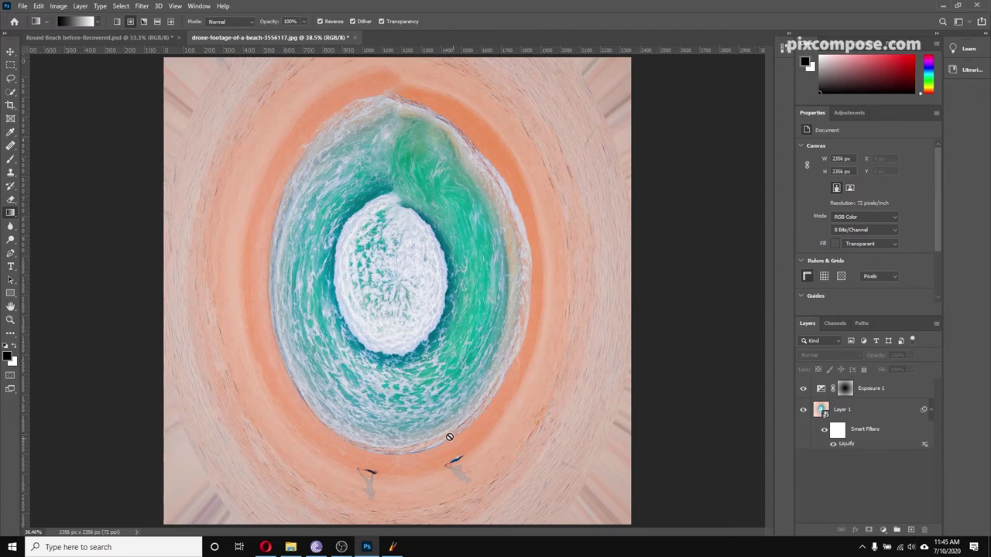
Step: Drag the bird's-eye beachline-beside-trees JPG from Downloads onto the drone beach canvas
{"action": "left_click", "coordinate": [292, 547]}
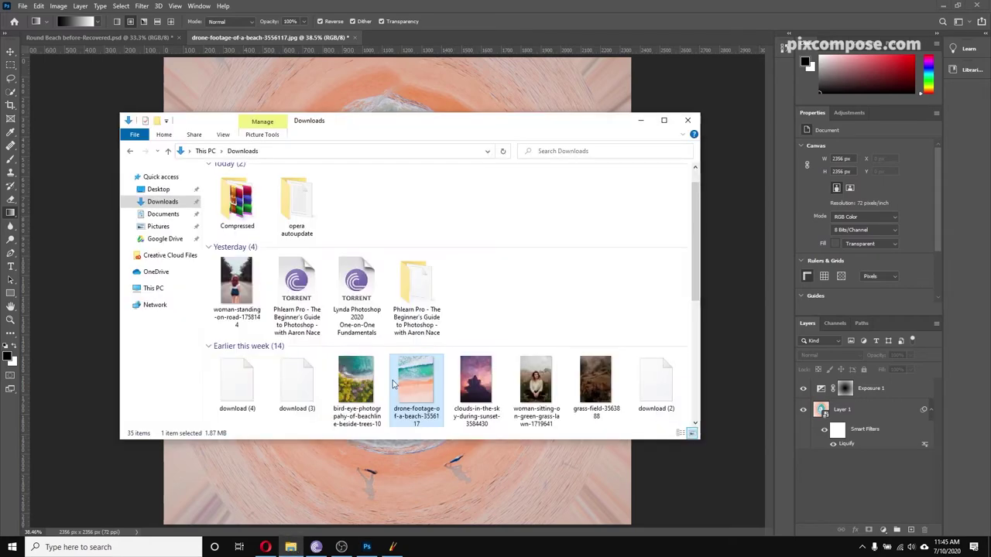
{"action": "left_click", "coordinate": [343, 380]}
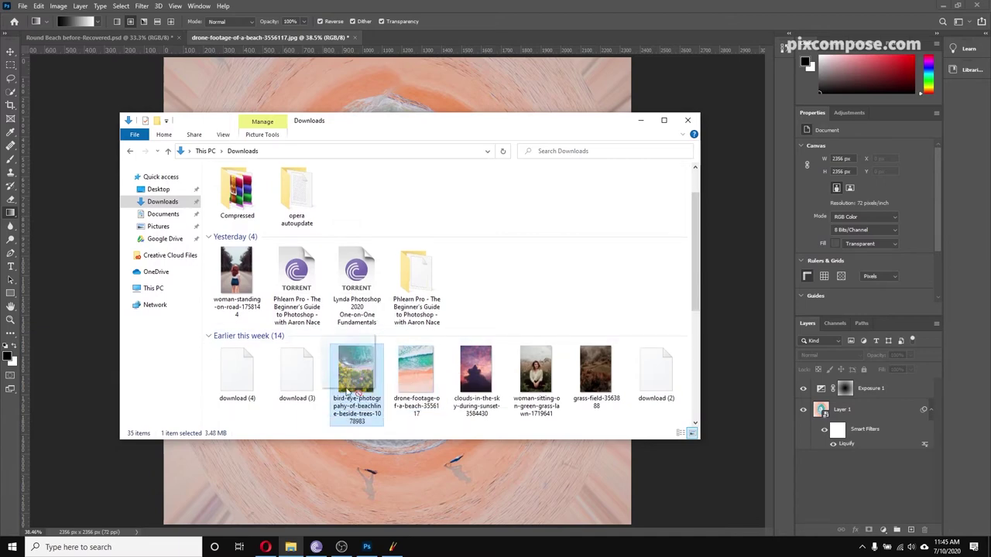
{"action": "left_click", "coordinate": [303, 478]}
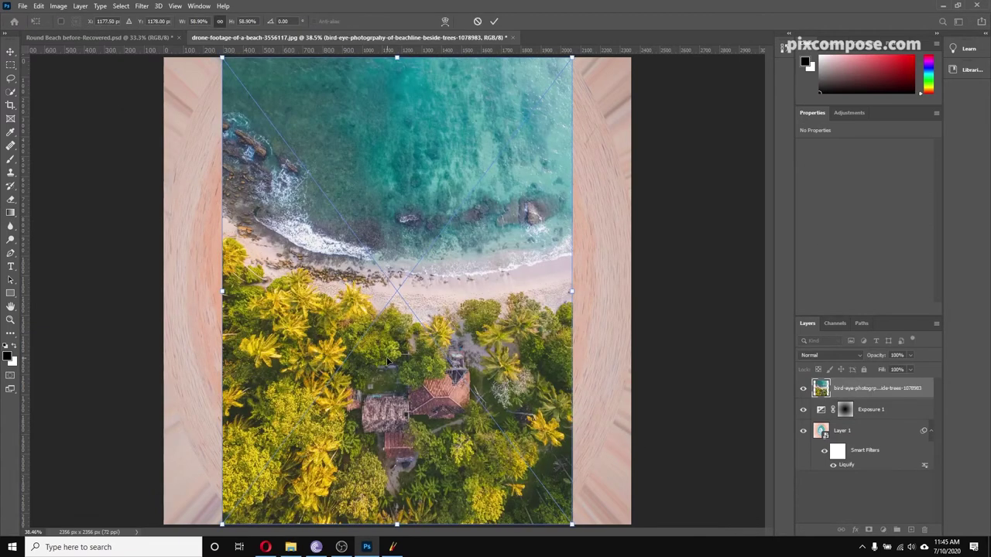
Step: Re-drop the tree-lined photo after checking the Round Beach reference, and commit it at 1767 × 2356 px
{"action": "left_click_drag", "start_coordinate": [458, 242], "coordinate": [440, 235]}
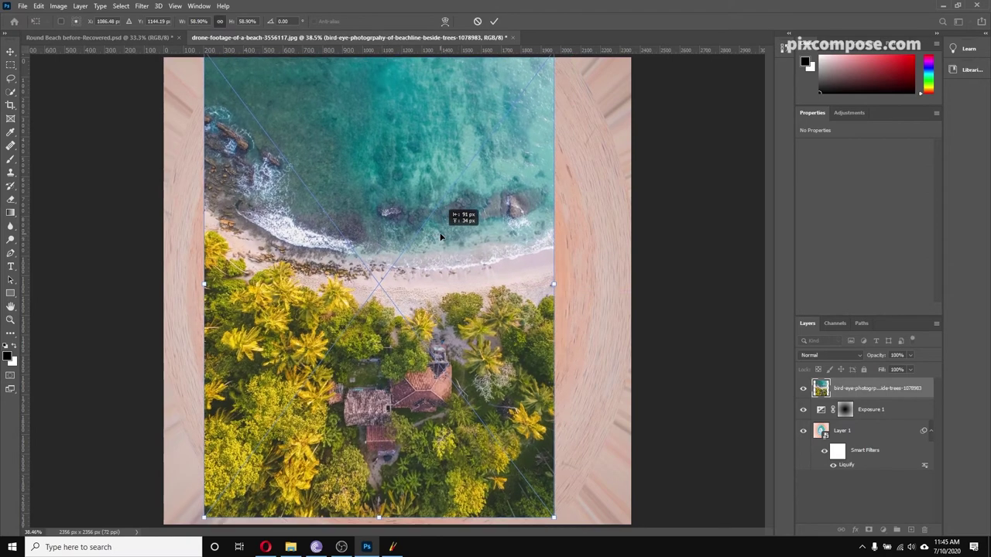
{"action": "left_click", "coordinate": [99, 37]}
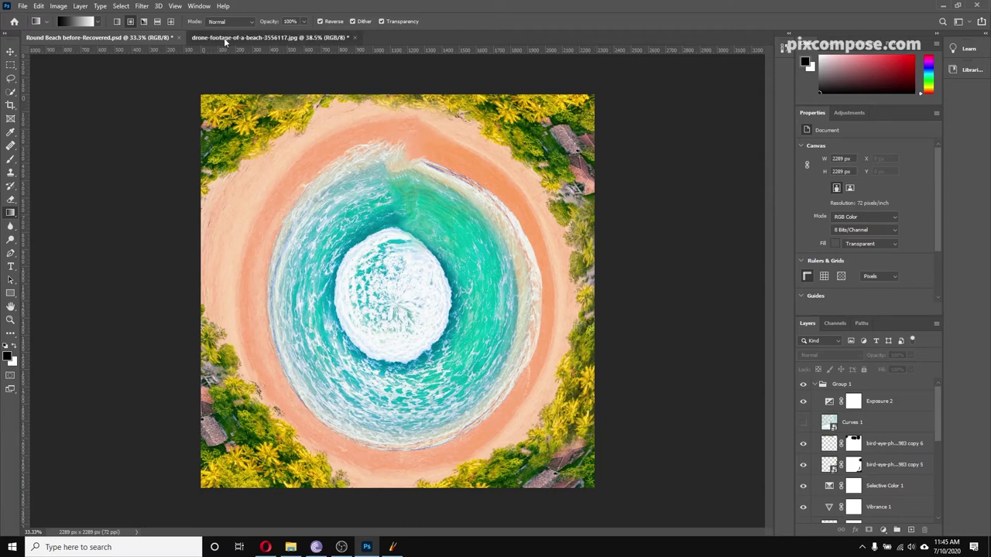
{"action": "left_click", "coordinate": [263, 37]}
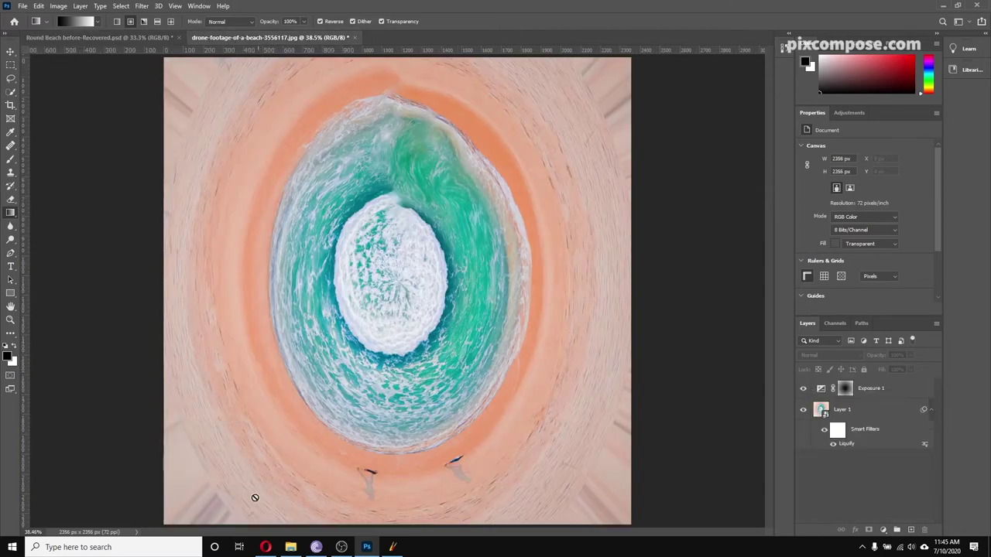
{"action": "left_click", "coordinate": [290, 547]}
{"action": "left_click_drag", "start_coordinate": [356, 372], "coordinate": [293, 459]}
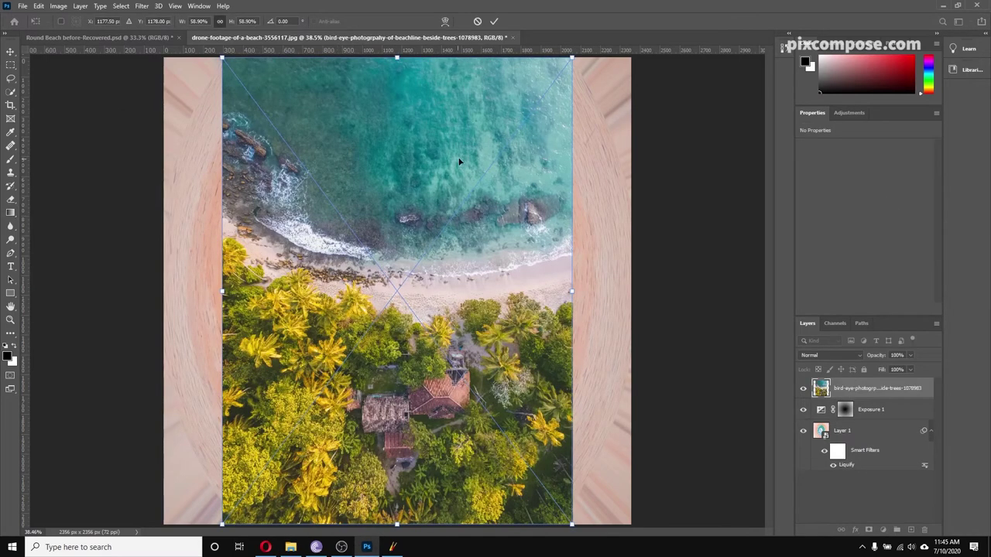
{"action": "left_click", "coordinate": [495, 24]}
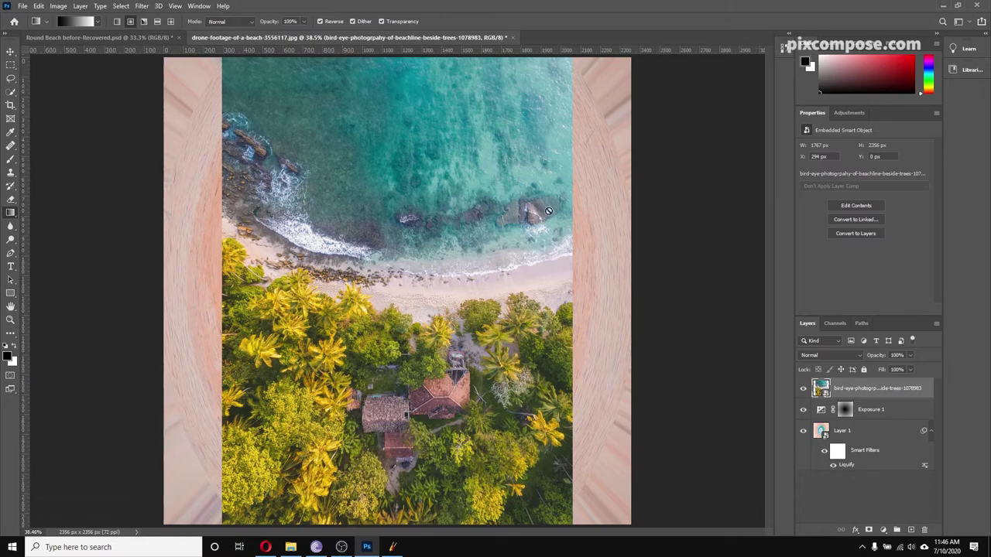
Step: Hide Exposure 1 and Layer 1, compare the Red, Green and Blue channels, then restore both layers
{"action": "left_click", "coordinate": [803, 410]}
{"action": "left_click", "coordinate": [803, 432]}
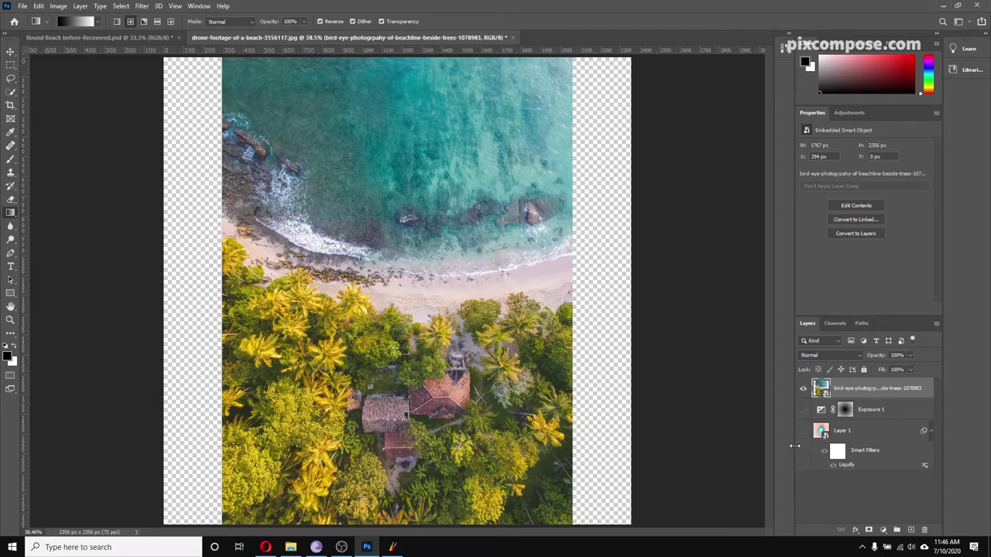
{"action": "left_click", "coordinate": [839, 326]}
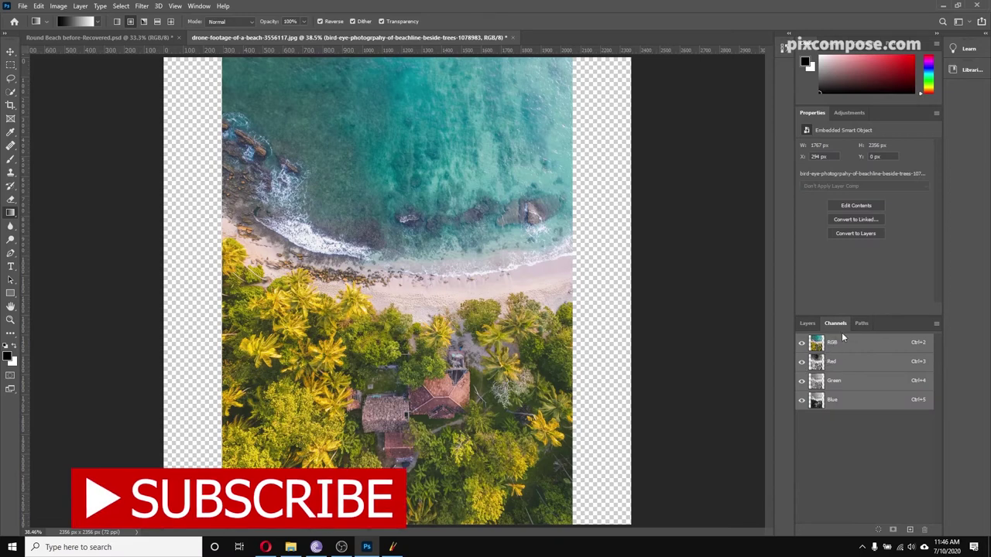
{"action": "left_click", "coordinate": [844, 370]}
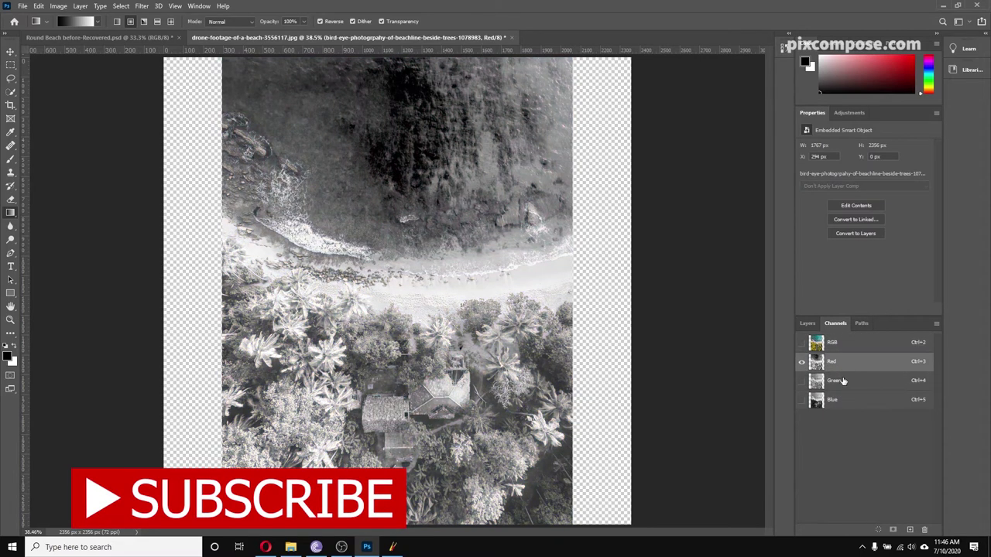
{"action": "left_click", "coordinate": [841, 380]}
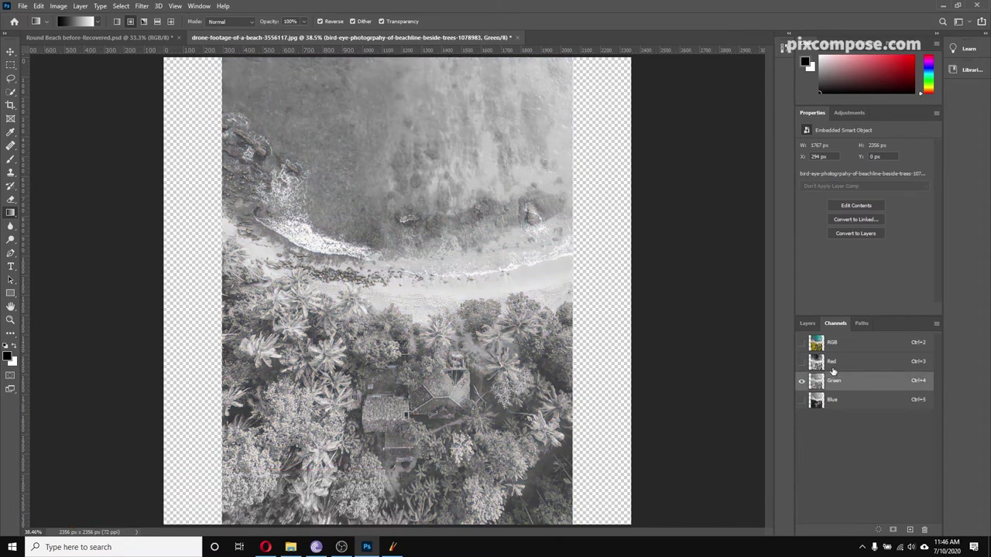
{"action": "left_click", "coordinate": [833, 361]}
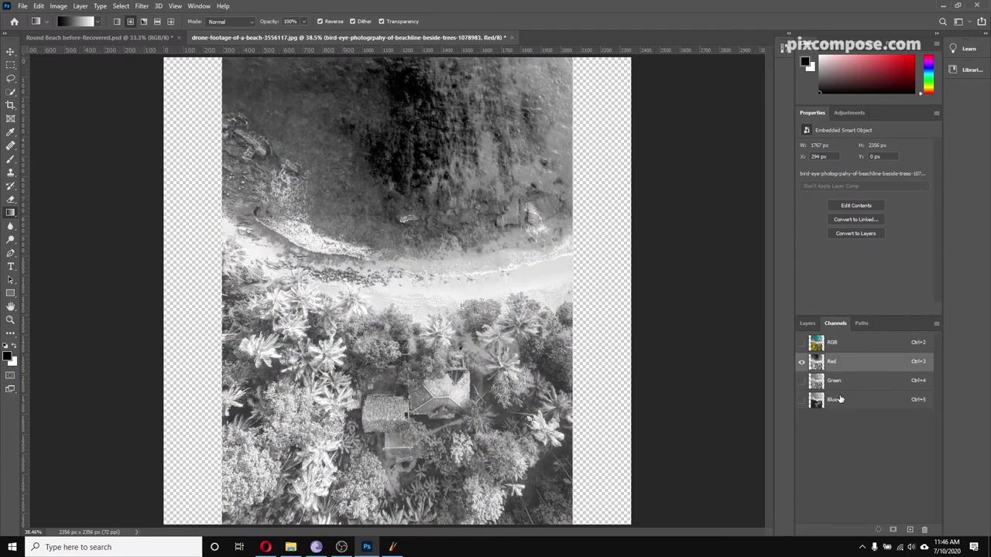
{"action": "left_click", "coordinate": [835, 400]}
{"action": "left_click", "coordinate": [807, 323]}
{"action": "left_click", "coordinate": [803, 409]}
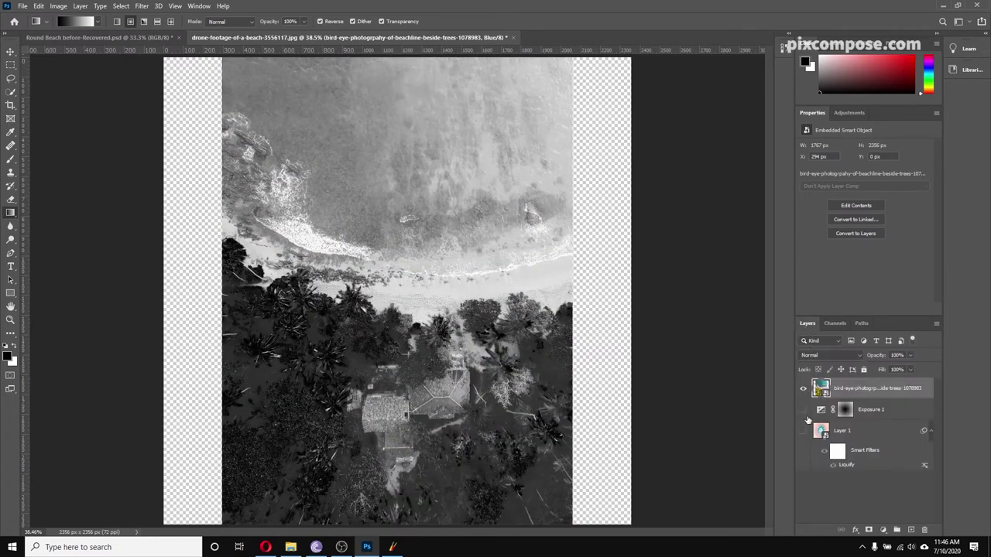
{"action": "left_click", "coordinate": [803, 430]}
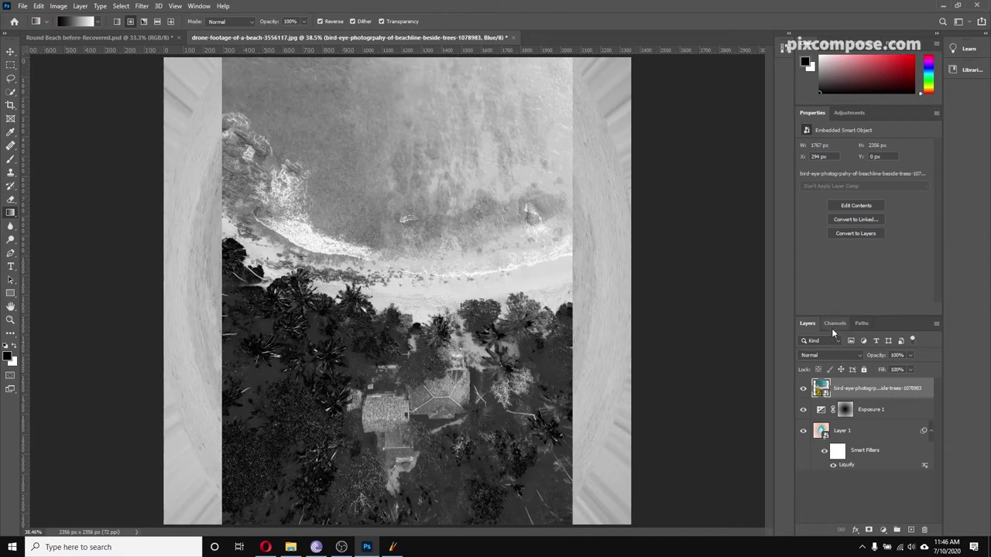
Step: Isolate the tree photo again, compare channel contrast, and duplicate the Blue channel as Blue copy
{"action": "left_click", "coordinate": [834, 324]}
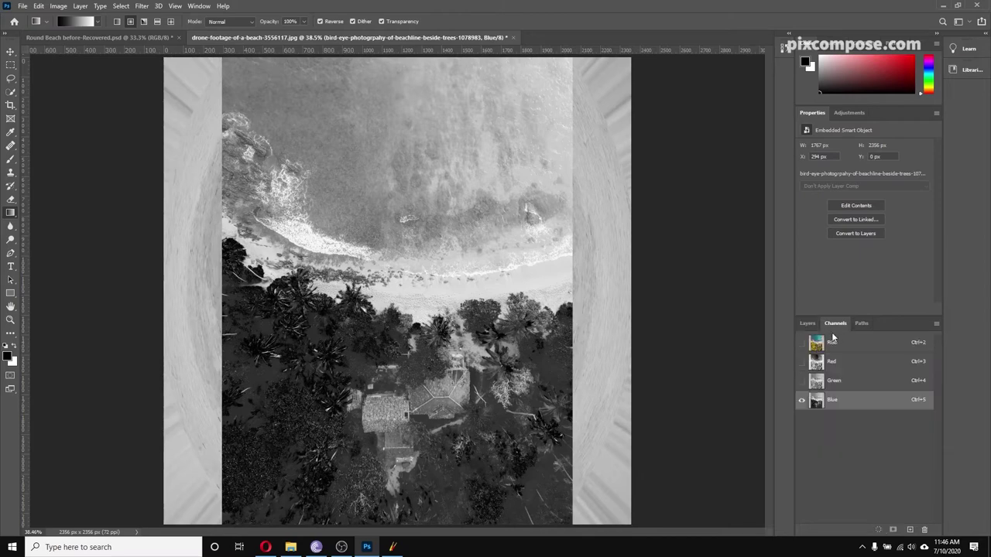
{"action": "left_click", "coordinate": [834, 380]}
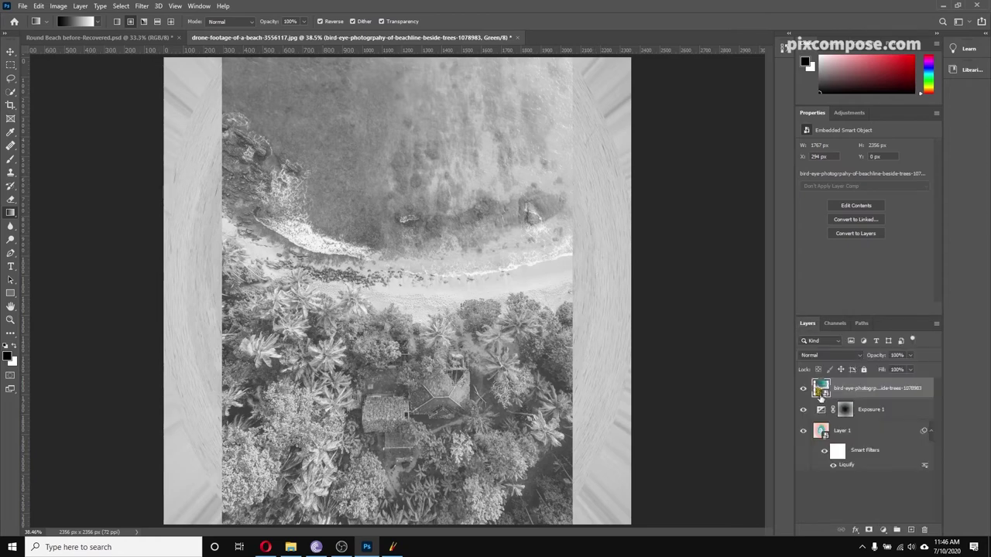
{"action": "left_click", "coordinate": [803, 410]}
{"action": "left_click", "coordinate": [803, 431]}
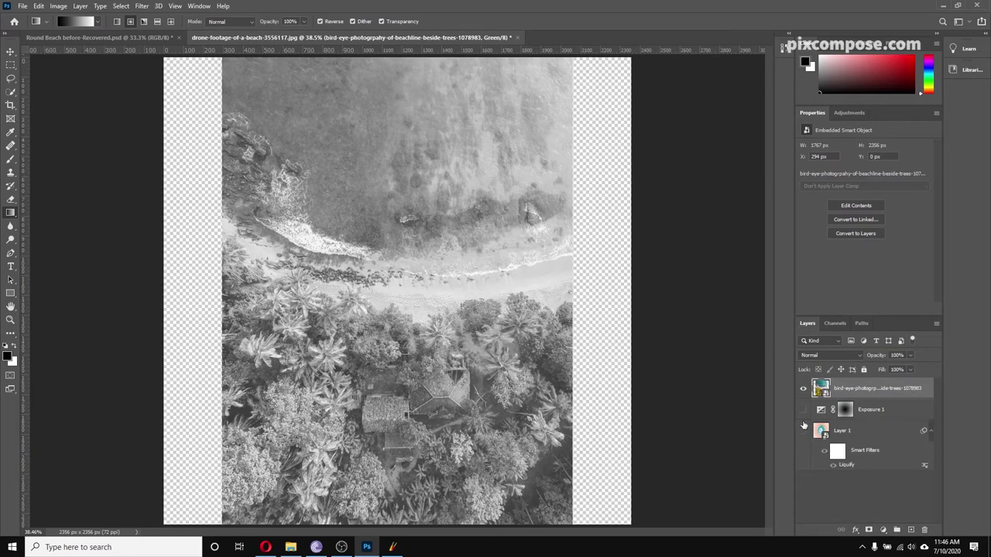
{"action": "left_click", "coordinate": [836, 325]}
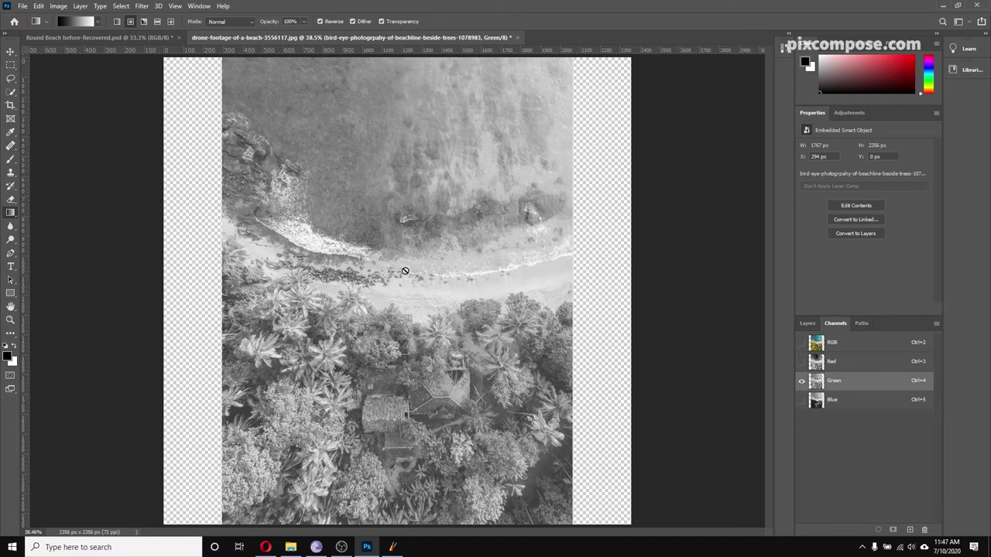
{"action": "left_click", "coordinate": [846, 367]}
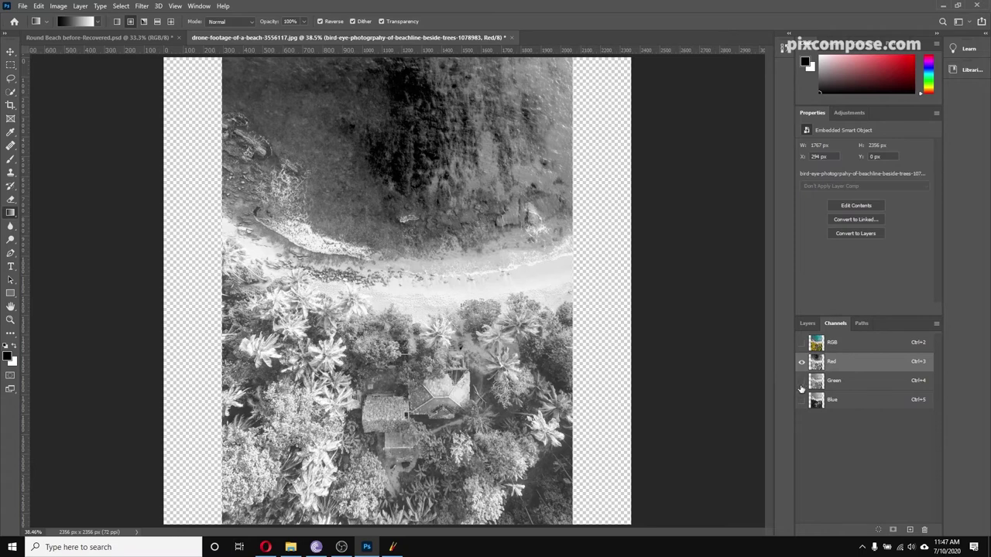
{"action": "left_click", "coordinate": [841, 386]}
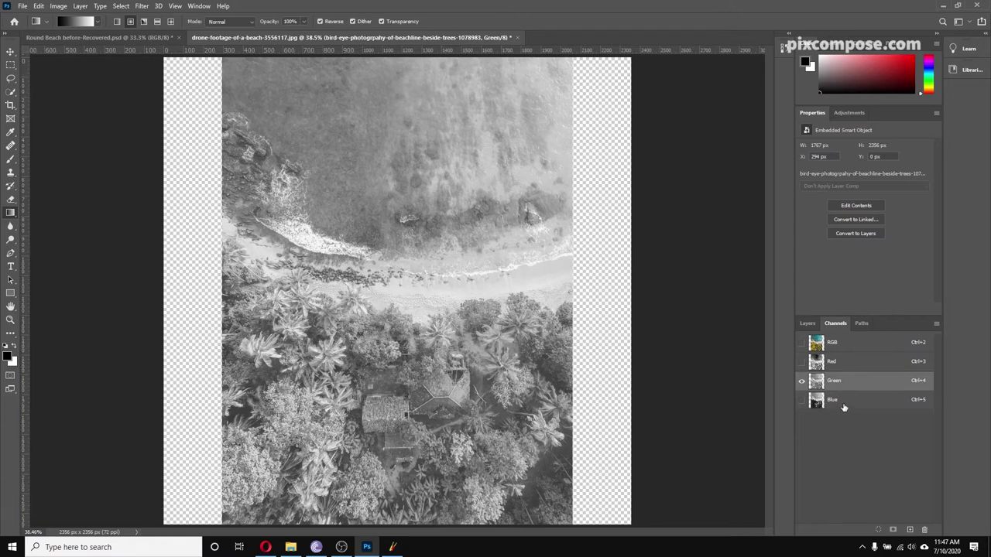
{"action": "left_click", "coordinate": [843, 404]}
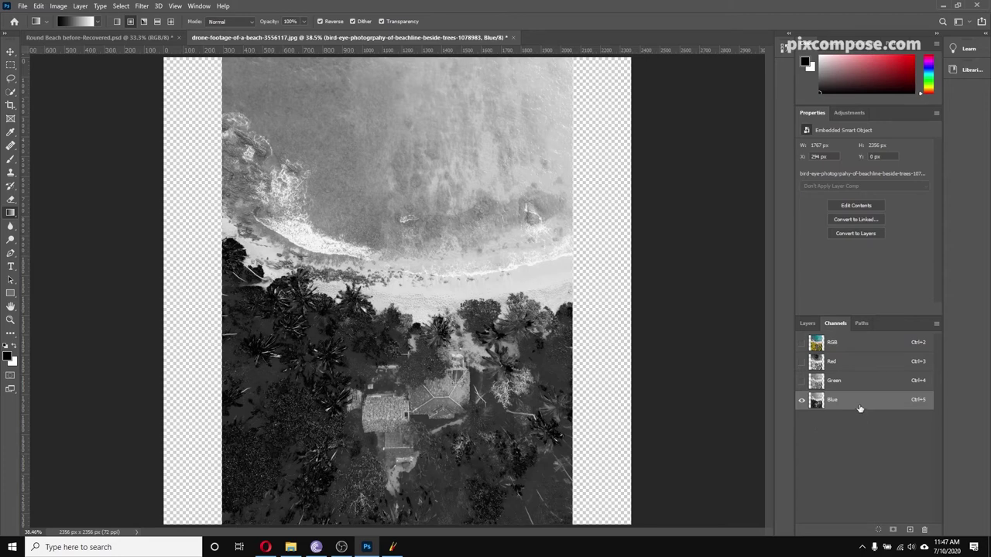
{"action": "left_click_drag", "start_coordinate": [863, 409], "coordinate": [910, 531]}
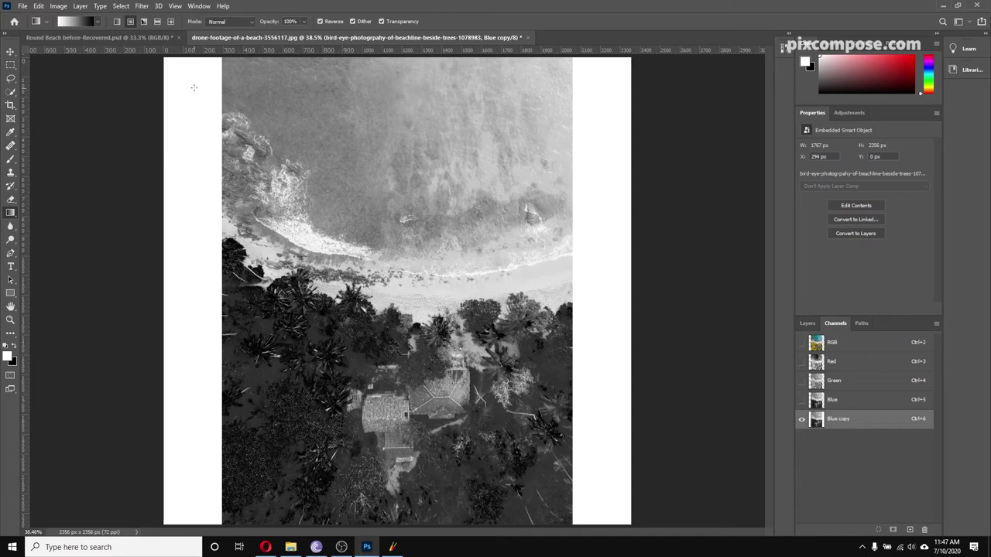
Step: Apply Levels of 87 / 0.08 / 140 to the Blue copy channel
{"action": "left_click", "coordinate": [51, 6]}
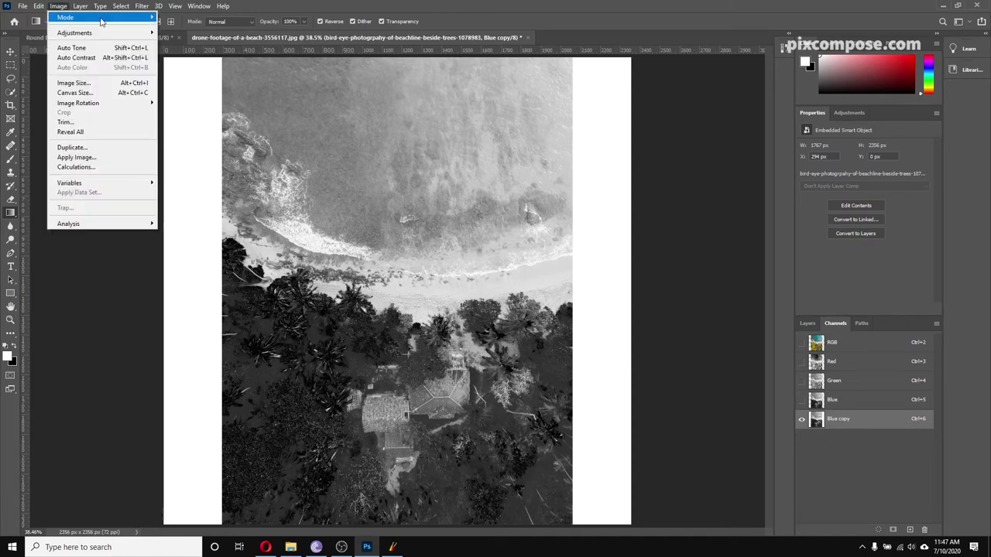
{"action": "mouse_move", "coordinate": [98, 37]}
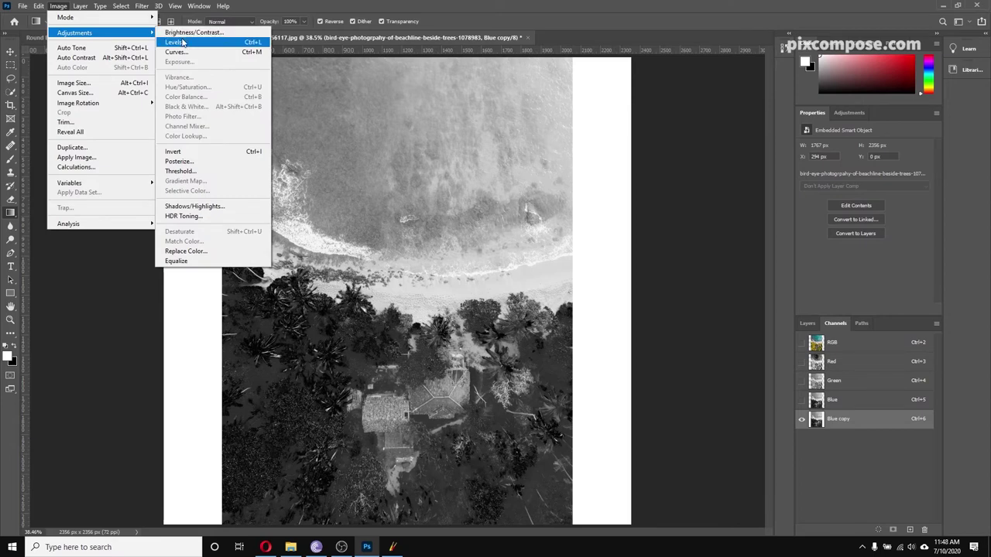
{"action": "left_click", "coordinate": [177, 42]}
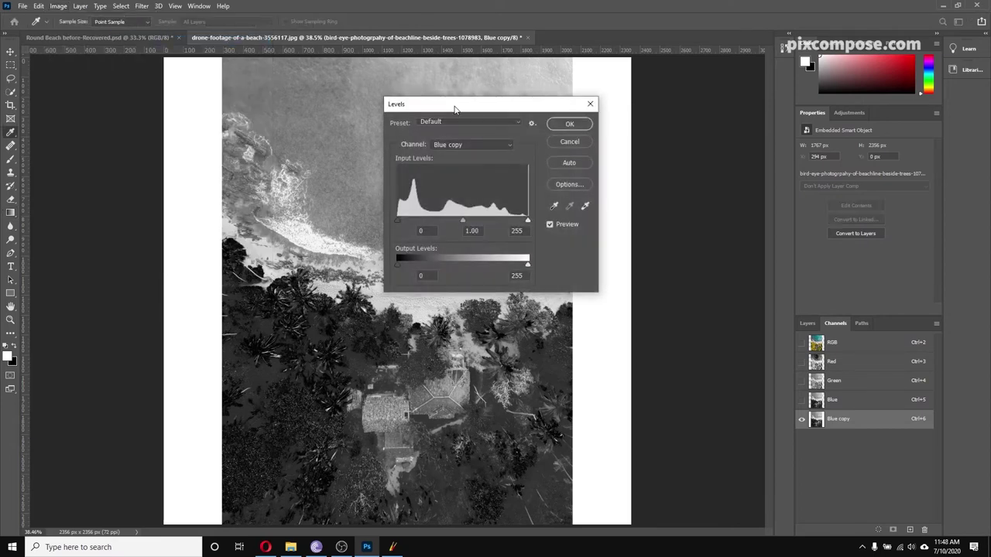
{"action": "left_click_drag", "start_coordinate": [511, 103], "coordinate": [513, 103]}
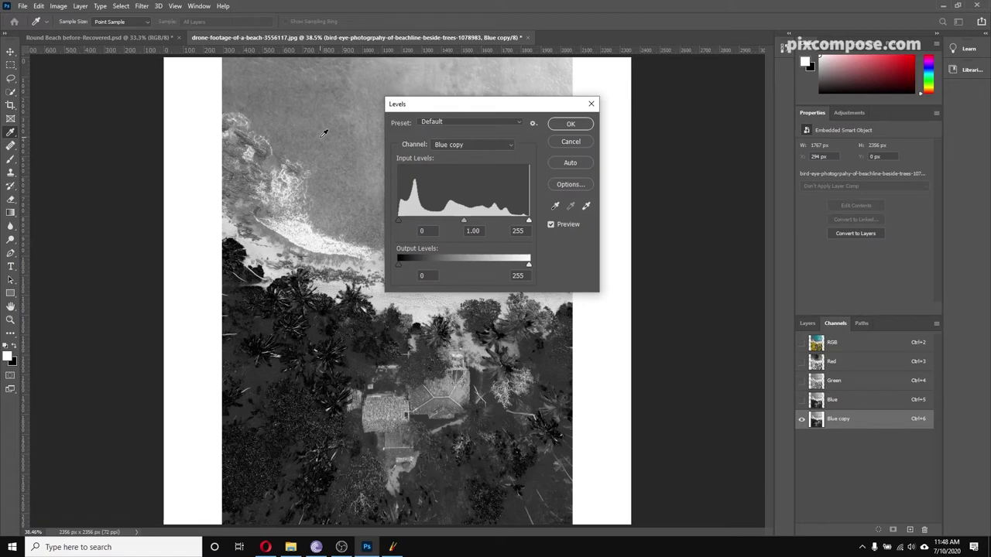
{"action": "left_click_drag", "start_coordinate": [505, 108], "coordinate": [676, 86]}
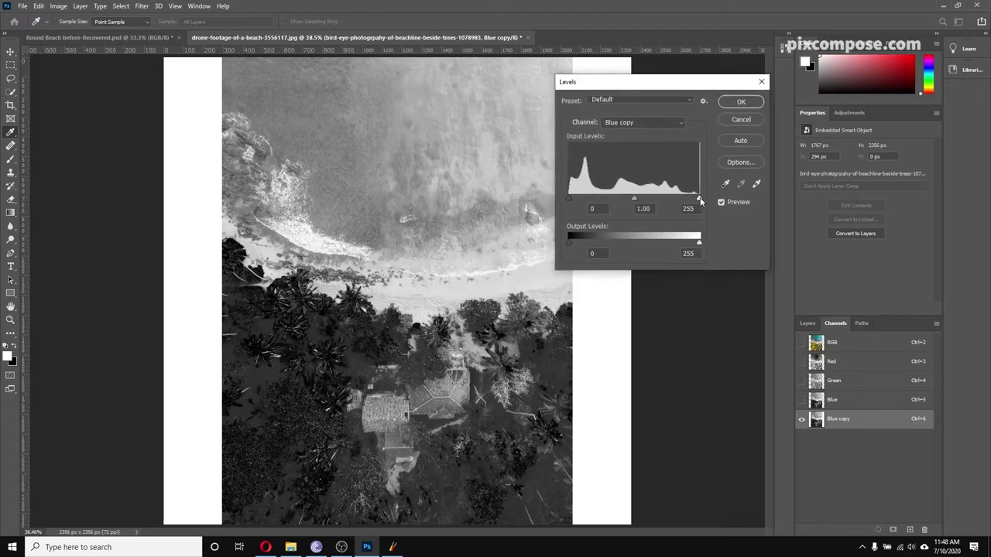
{"action": "left_click_drag", "start_coordinate": [700, 200], "coordinate": [660, 199]}
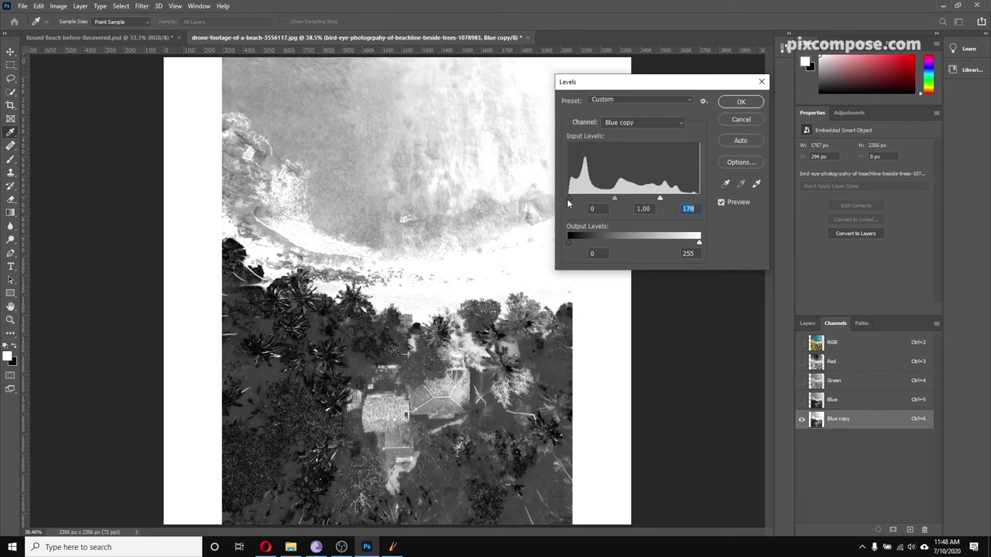
{"action": "left_click_drag", "start_coordinate": [570, 200], "coordinate": [647, 201]}
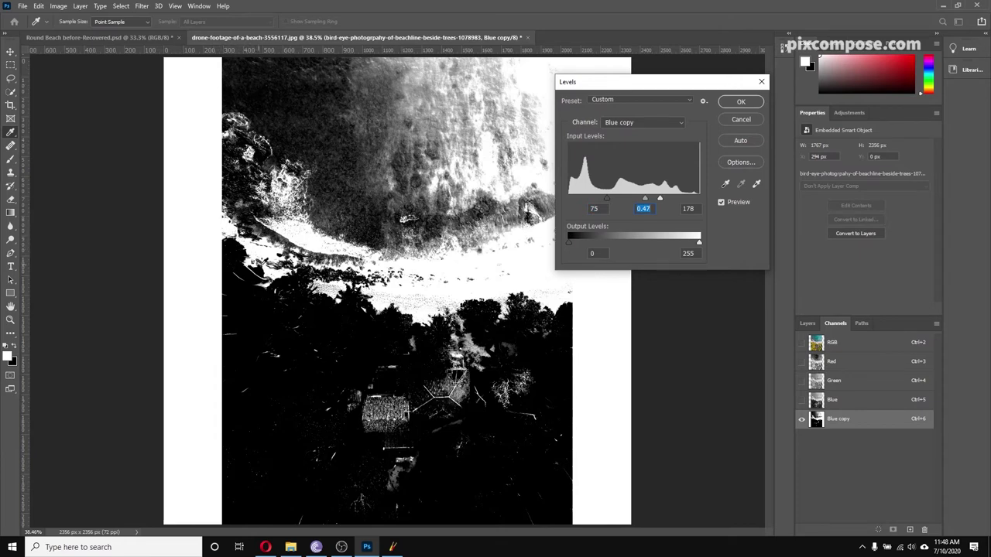
{"action": "left_click_drag", "start_coordinate": [607, 199], "coordinate": [640, 196]}
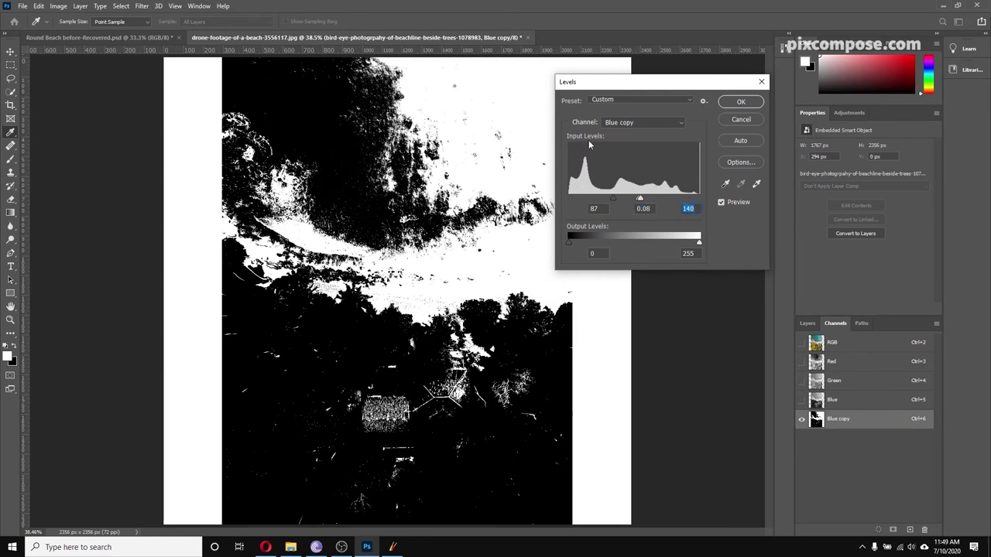
{"action": "left_click", "coordinate": [736, 106]}
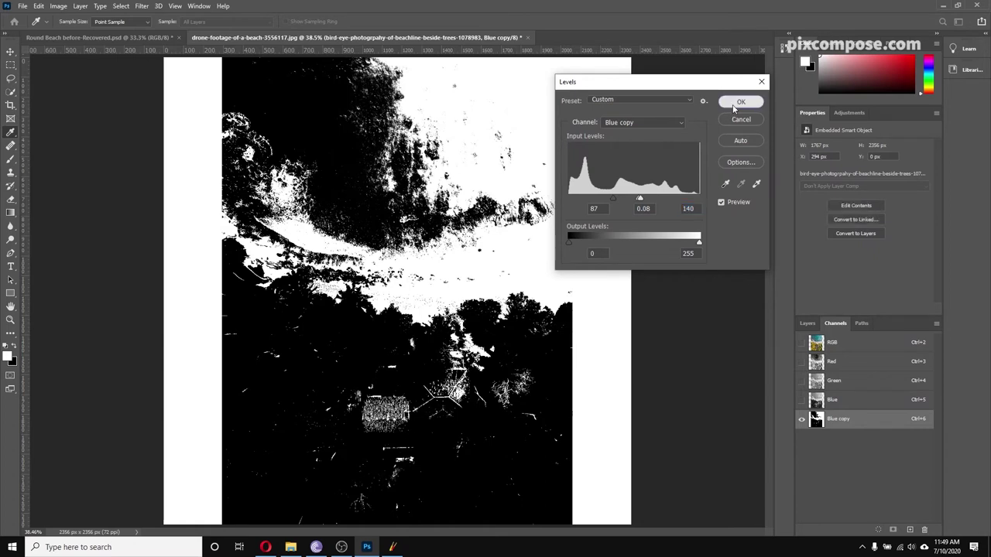
Step: Lasso the sea and beach above the trees, fill them with white, and deselect
{"action": "key", "text": "g"}
{"action": "left_click", "coordinate": [11, 78]}
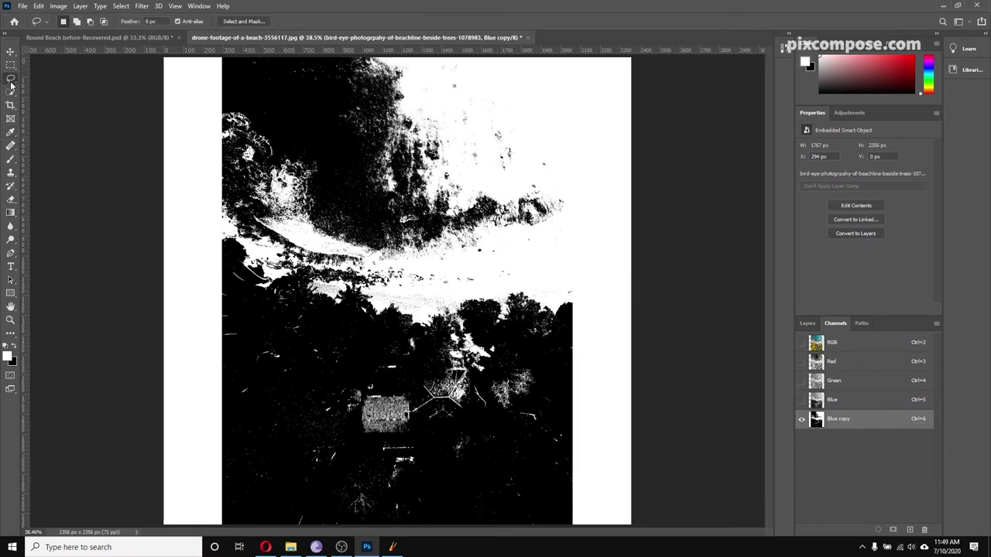
{"action": "mouse_move", "coordinate": [223, 242]}
{"action": "left_mouse_down"}
{"action": "mouse_move", "coordinate": [250, 277]}
{"action": "mouse_move", "coordinate": [262, 267]}
{"action": "mouse_move", "coordinate": [370, 299]}
{"action": "mouse_move", "coordinate": [447, 302]}
{"action": "mouse_move", "coordinate": [550, 288]}
{"action": "mouse_move", "coordinate": [581, 300]}
{"action": "mouse_move", "coordinate": [600, 246]}
{"action": "mouse_move", "coordinate": [598, 157]}
{"action": "mouse_move", "coordinate": [566, 55]}
{"action": "mouse_move", "coordinate": [518, 39]}
{"action": "mouse_move", "coordinate": [313, 33]}
{"action": "mouse_move", "coordinate": [202, 44]}
{"action": "mouse_move", "coordinate": [202, 211]}
{"action": "left_mouse_up"}
{"action": "key", "text": "alt+BackSpace"}
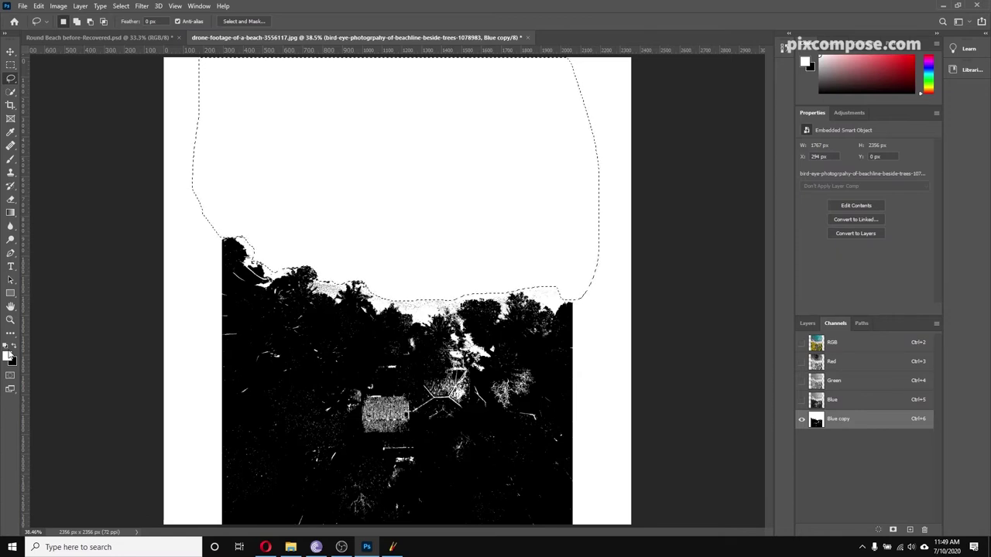
{"action": "key", "text": "ctrl+d"}
{"action": "key", "text": "b"}
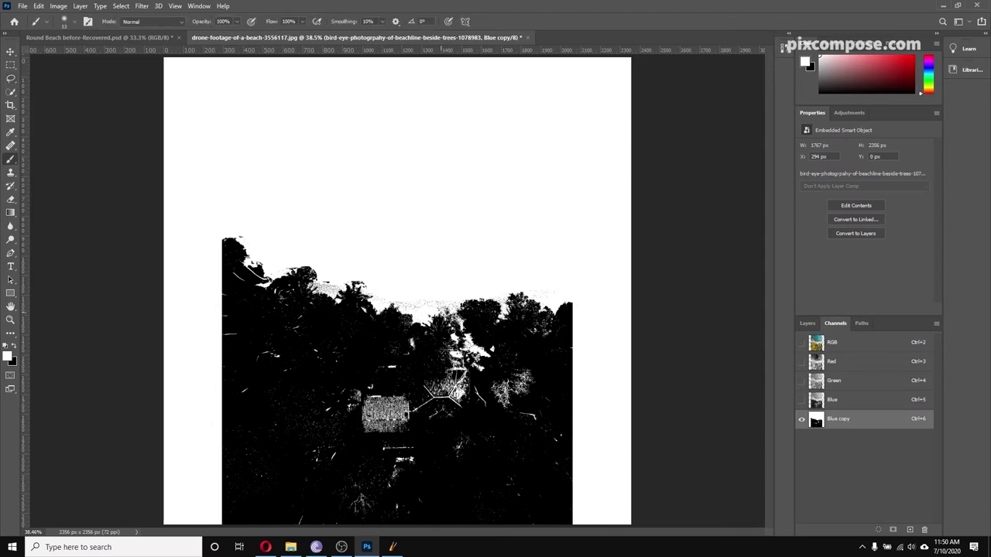
Step: Paint the white roof patch and specks among the trees black with a 250 px brush
{"action": "left_click", "coordinate": [17, 349]}
{"action": "key", "text": "bracketright"}
{"action": "key", "text": "bracketright"}
{"action": "key", "text": "bracketright"}
{"action": "key", "text": "bracketright"}
{"action": "key", "text": "bracketright"}
{"action": "key", "text": "bracketright"}
{"action": "key", "text": "bracketright"}
{"action": "key", "text": "bracketright"}
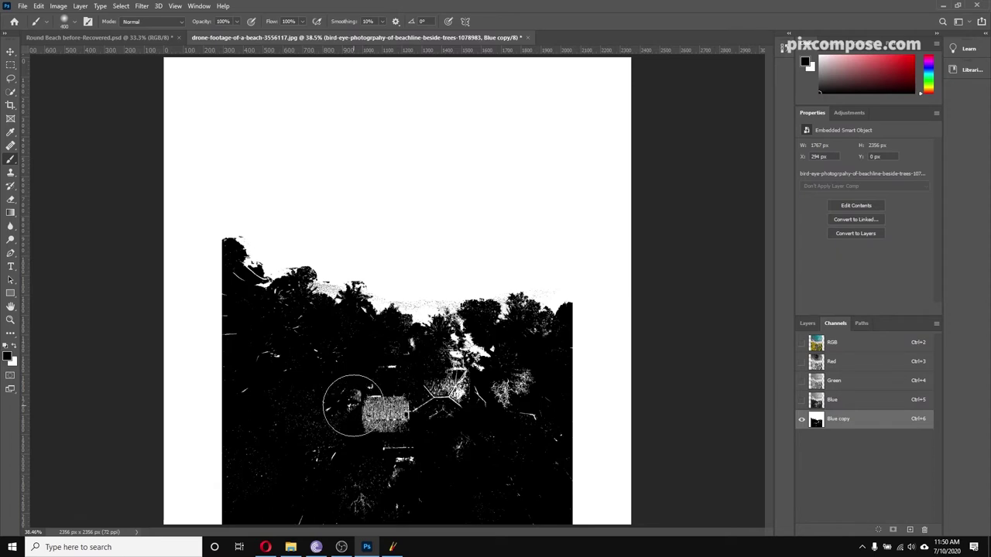
{"action": "key", "text": "bracketright"}
{"action": "key", "text": "bracketright"}
{"action": "left_click_drag", "start_coordinate": [354, 403], "coordinate": [393, 427]}
{"action": "mouse_move", "coordinate": [404, 458]}
{"action": "left_mouse_down"}
{"action": "mouse_move", "coordinate": [371, 402]}
{"action": "mouse_move", "coordinate": [345, 432]}
{"action": "mouse_move", "coordinate": [330, 500]}
{"action": "mouse_move", "coordinate": [336, 441]}
{"action": "mouse_move", "coordinate": [345, 499]}
{"action": "mouse_move", "coordinate": [423, 505]}
{"action": "mouse_move", "coordinate": [381, 509]}
{"action": "mouse_move", "coordinate": [385, 519]}
{"action": "mouse_move", "coordinate": [490, 498]}
{"action": "mouse_move", "coordinate": [483, 442]}
{"action": "mouse_move", "coordinate": [493, 495]}
{"action": "mouse_move", "coordinate": [538, 431]}
{"action": "mouse_move", "coordinate": [551, 483]}
{"action": "mouse_move", "coordinate": [548, 445]}
{"action": "mouse_move", "coordinate": [526, 472]}
{"action": "mouse_move", "coordinate": [528, 500]}
{"action": "mouse_move", "coordinate": [519, 397]}
{"action": "mouse_move", "coordinate": [463, 394]}
{"action": "mouse_move", "coordinate": [482, 382]}
{"action": "mouse_move", "coordinate": [448, 402]}
{"action": "mouse_move", "coordinate": [586, 451]}
{"action": "mouse_move", "coordinate": [486, 411]}
{"action": "mouse_move", "coordinate": [475, 396]}
{"action": "mouse_move", "coordinate": [453, 407]}
{"action": "mouse_move", "coordinate": [422, 394]}
{"action": "mouse_move", "coordinate": [445, 443]}
{"action": "mouse_move", "coordinate": [476, 397]}
{"action": "mouse_move", "coordinate": [475, 362]}
{"action": "mouse_move", "coordinate": [461, 361]}
{"action": "mouse_move", "coordinate": [457, 378]}
{"action": "mouse_move", "coordinate": [492, 370]}
{"action": "mouse_move", "coordinate": [465, 353]}
{"action": "mouse_move", "coordinate": [459, 368]}
{"action": "mouse_move", "coordinate": [377, 383]}
{"action": "mouse_move", "coordinate": [404, 375]}
{"action": "mouse_move", "coordinate": [379, 350]}
{"action": "mouse_move", "coordinate": [315, 357]}
{"action": "mouse_move", "coordinate": [294, 415]}
{"action": "mouse_move", "coordinate": [275, 353]}
{"action": "mouse_move", "coordinate": [297, 327]}
{"action": "mouse_move", "coordinate": [270, 320]}
{"action": "mouse_move", "coordinate": [217, 332]}
{"action": "mouse_move", "coordinate": [214, 323]}
{"action": "mouse_move", "coordinate": [204, 371]}
{"action": "mouse_move", "coordinate": [223, 399]}
{"action": "mouse_move", "coordinate": [228, 387]}
{"action": "mouse_move", "coordinate": [221, 495]}
{"action": "mouse_move", "coordinate": [240, 486]}
{"action": "mouse_move", "coordinate": [286, 394]}
{"action": "mouse_move", "coordinate": [245, 494]}
{"action": "mouse_move", "coordinate": [249, 525]}
{"action": "mouse_move", "coordinate": [219, 531]}
{"action": "mouse_move", "coordinate": [220, 479]}
{"action": "mouse_move", "coordinate": [257, 411]}
{"action": "left_mouse_up"}
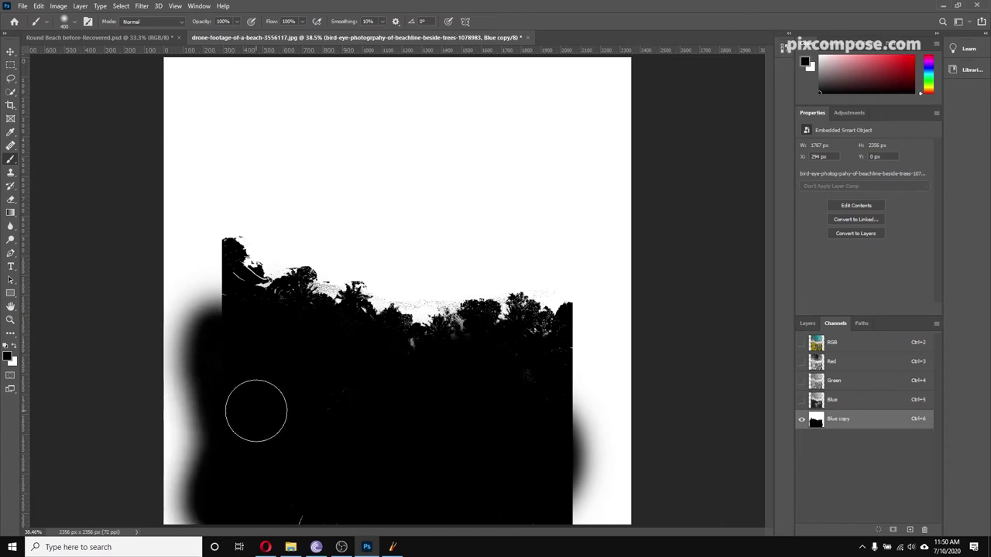
{"action": "key", "text": "bracketleft"}
{"action": "key", "text": "bracketleft"}
{"action": "key", "text": "bracketleft"}
{"action": "key", "text": "bracketleft"}
{"action": "key", "text": "bracketleft"}
{"action": "key", "text": "bracketleft"}
{"action": "key", "text": "bracketleft"}
{"action": "key", "text": "bracketleft"}
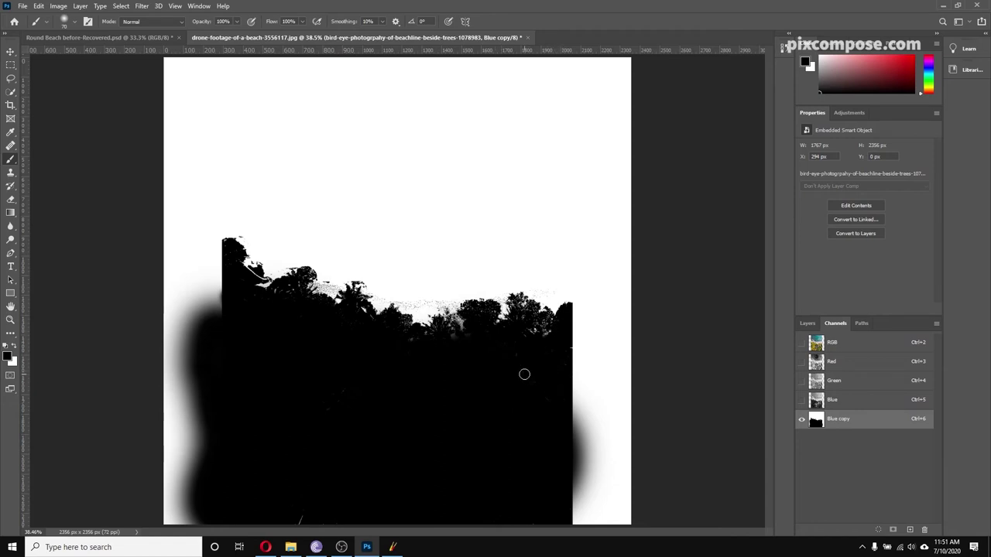
{"action": "mouse_move", "coordinate": [380, 509]}
{"action": "left_mouse_down"}
{"action": "mouse_move", "coordinate": [254, 513]}
{"action": "mouse_move", "coordinate": [337, 514]}
{"action": "mouse_move", "coordinate": [335, 524]}
{"action": "mouse_move", "coordinate": [301, 525]}
{"action": "mouse_move", "coordinate": [357, 521]}
{"action": "left_mouse_up"}
Step: Mask the tree photo from the Blue copy selection, invert the mask, and re-show Layer 1 and Exposure 1
{"action": "left_click", "coordinate": [814, 421], "text": "ctrl"}
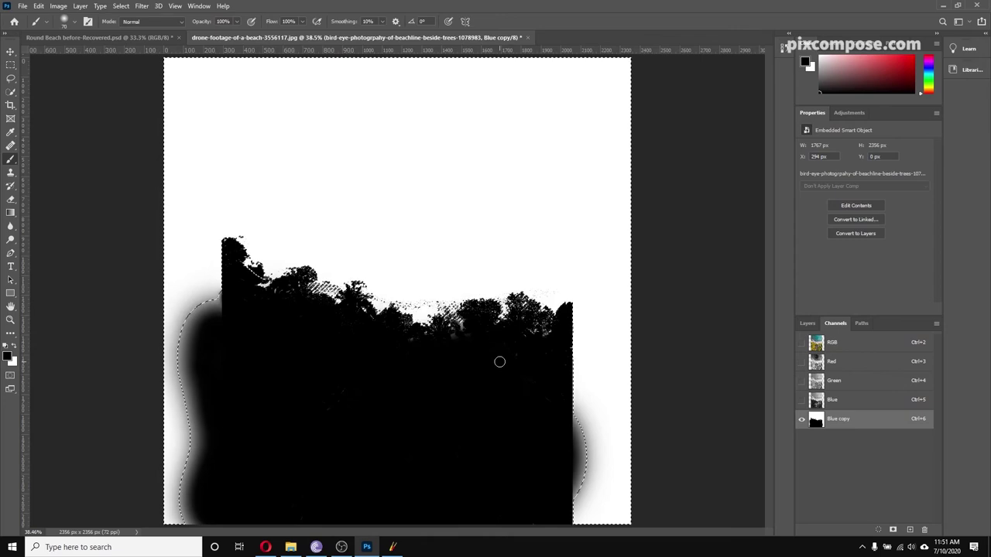
{"action": "left_click", "coordinate": [834, 343]}
{"action": "left_click", "coordinate": [808, 323]}
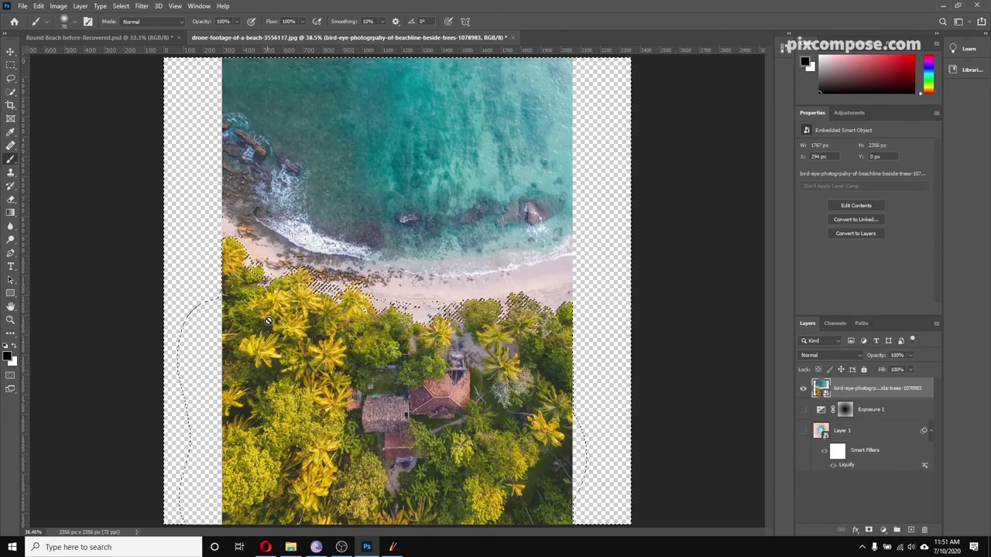
{"action": "left_click", "coordinate": [868, 530]}
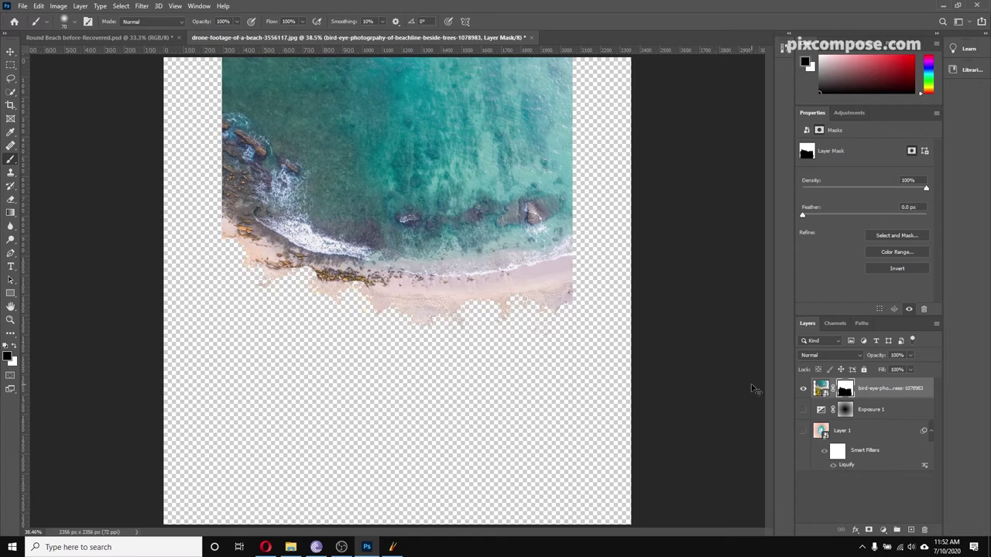
{"action": "key", "text": "ctrl+i"}
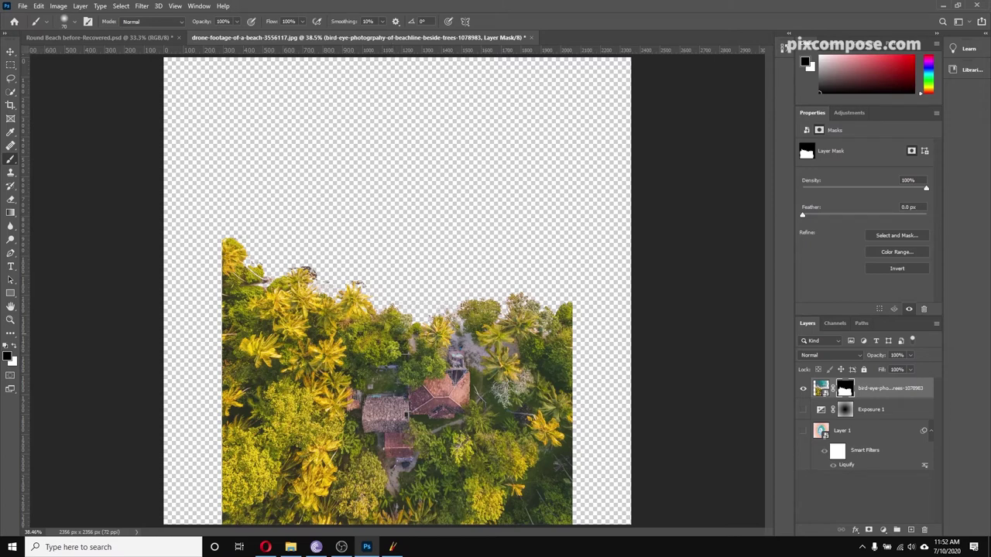
{"action": "left_click", "coordinate": [804, 430]}
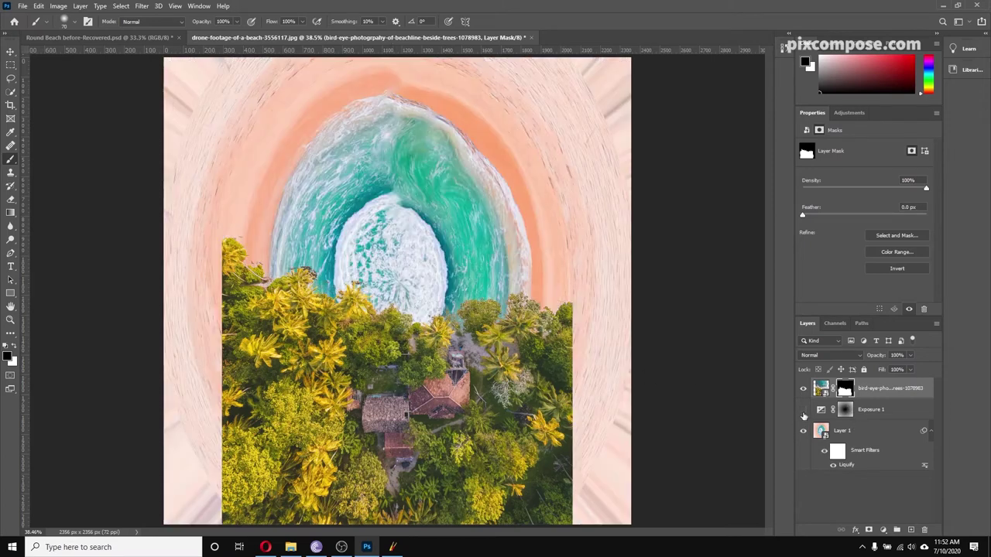
{"action": "left_click", "coordinate": [804, 410]}
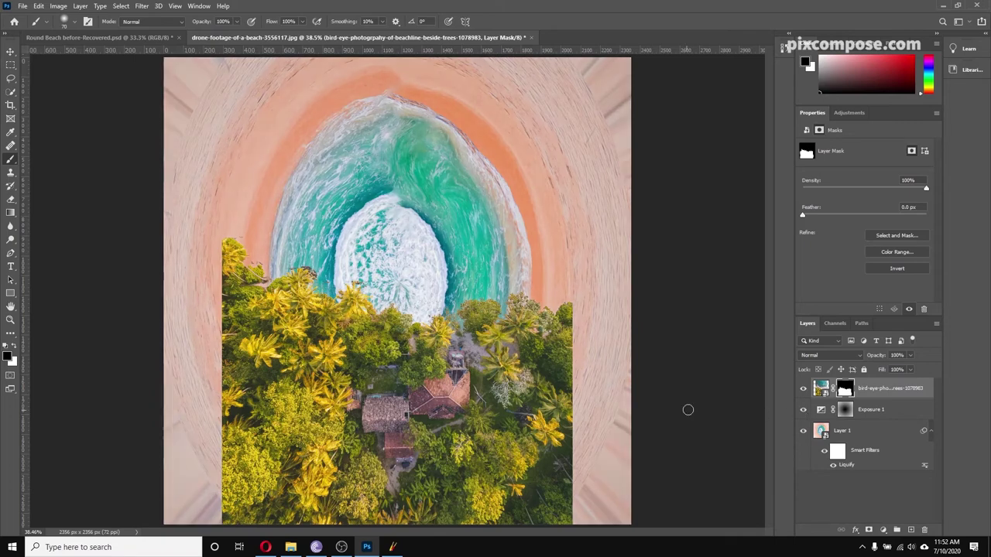
Step: Move the trees to the lower left, rotate them 34.82°, scale to 101.54%, and commit
{"action": "left_click", "coordinate": [11, 52]}
{"action": "left_click_drag", "start_coordinate": [450, 411], "coordinate": [364, 474]}
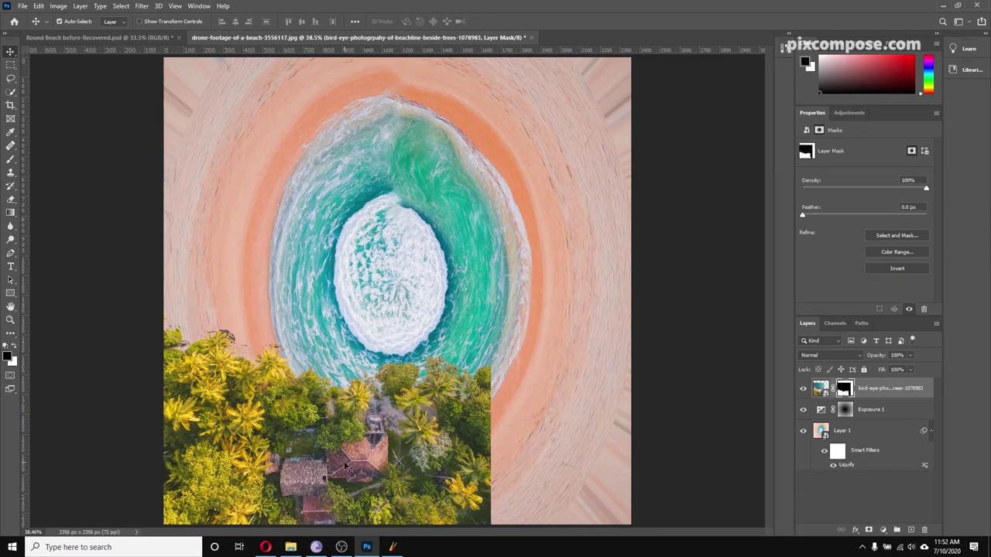
{"action": "left_click_drag", "start_coordinate": [346, 467], "coordinate": [352, 480]}
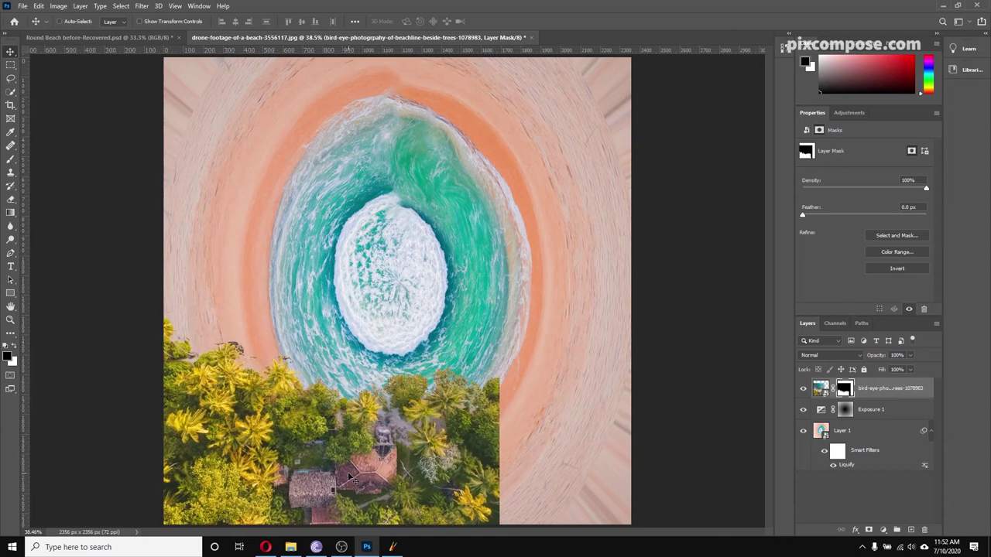
{"action": "key", "text": "ctrl+t"}
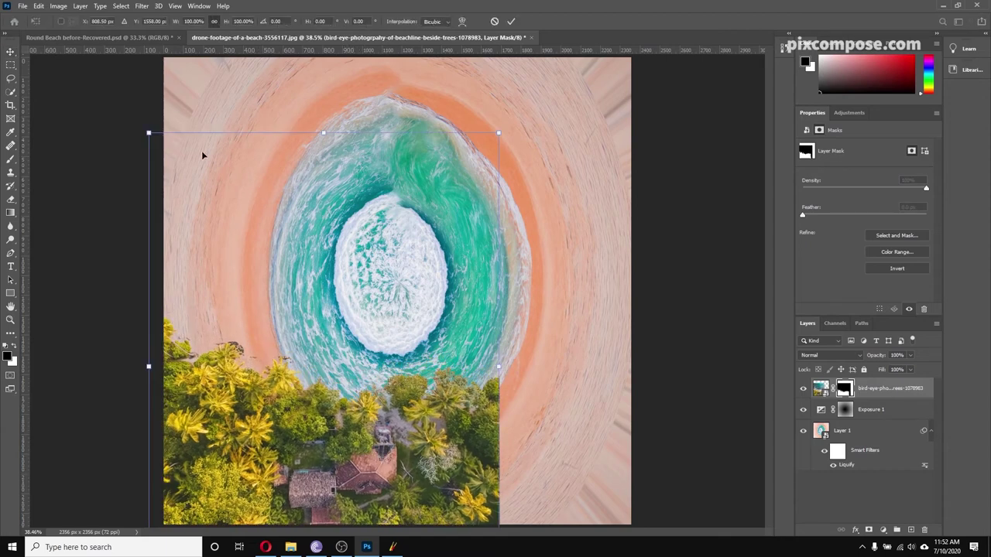
{"action": "left_click_drag", "start_coordinate": [131, 131], "coordinate": [306, 97]}
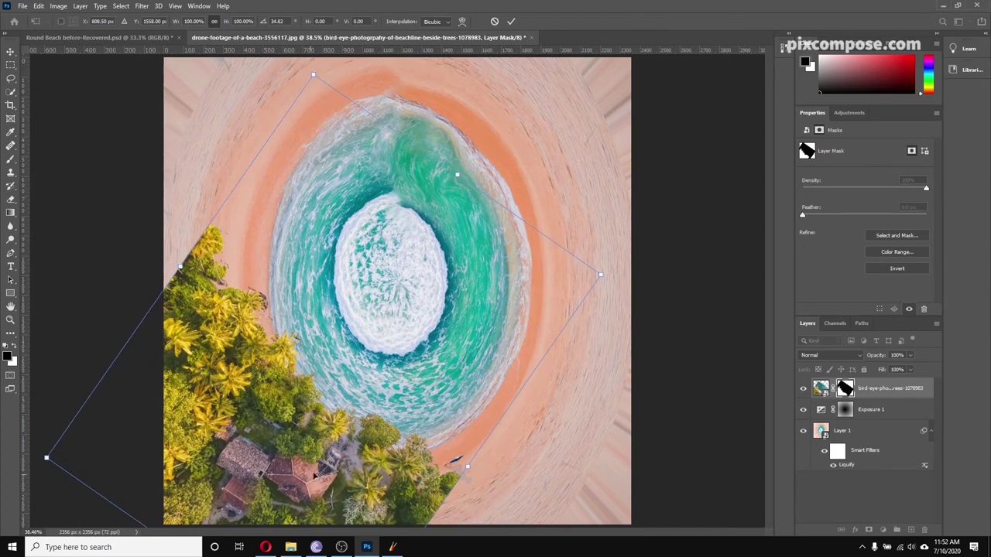
{"action": "left_click_drag", "start_coordinate": [331, 465], "coordinate": [280, 508]}
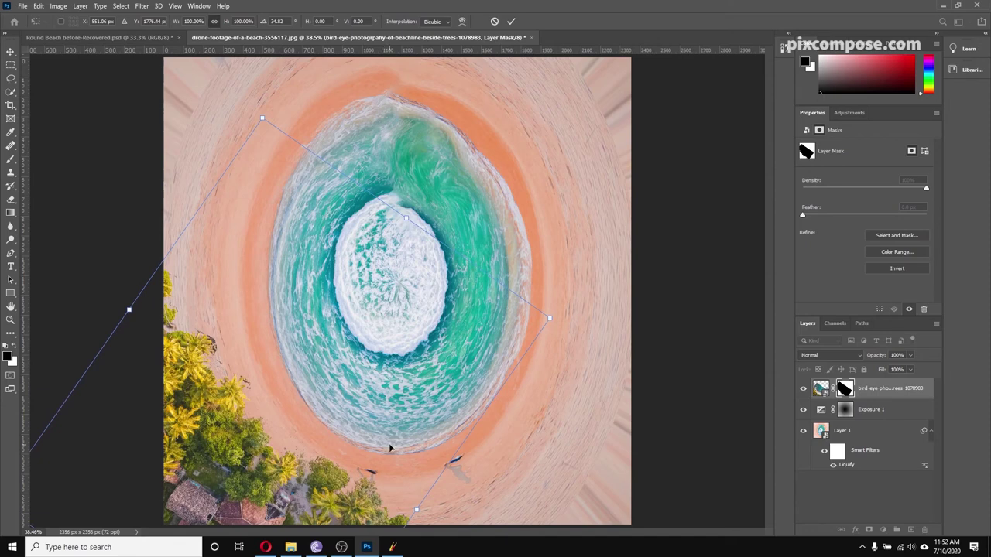
{"action": "mouse_move", "coordinate": [551, 317]}
{"action": "left_mouse_down"}
{"action": "mouse_move", "coordinate": [544, 326]}
{"action": "mouse_move", "coordinate": [558, 315]}
{"action": "left_mouse_up"}
{"action": "right_click", "coordinate": [229, 440]}
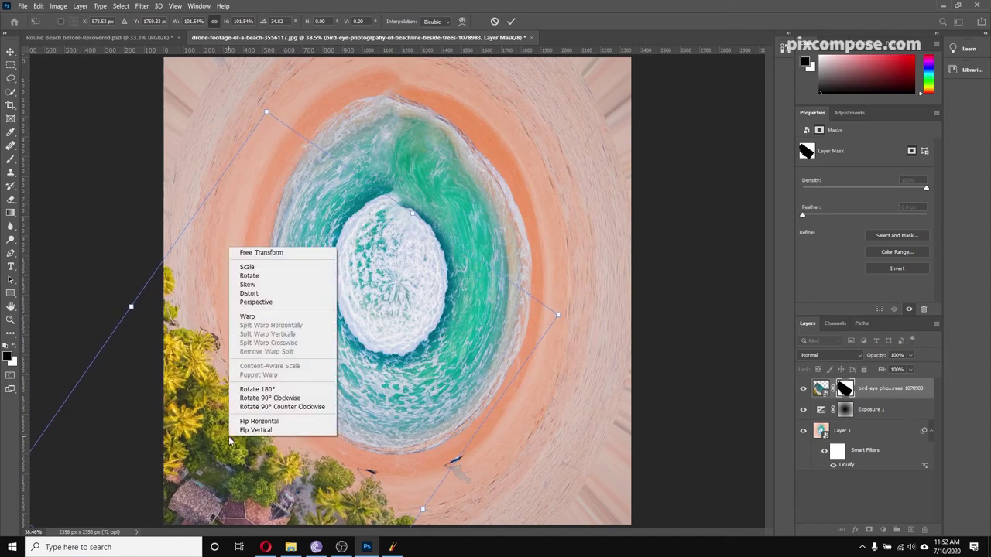
{"action": "left_click", "coordinate": [248, 318]}
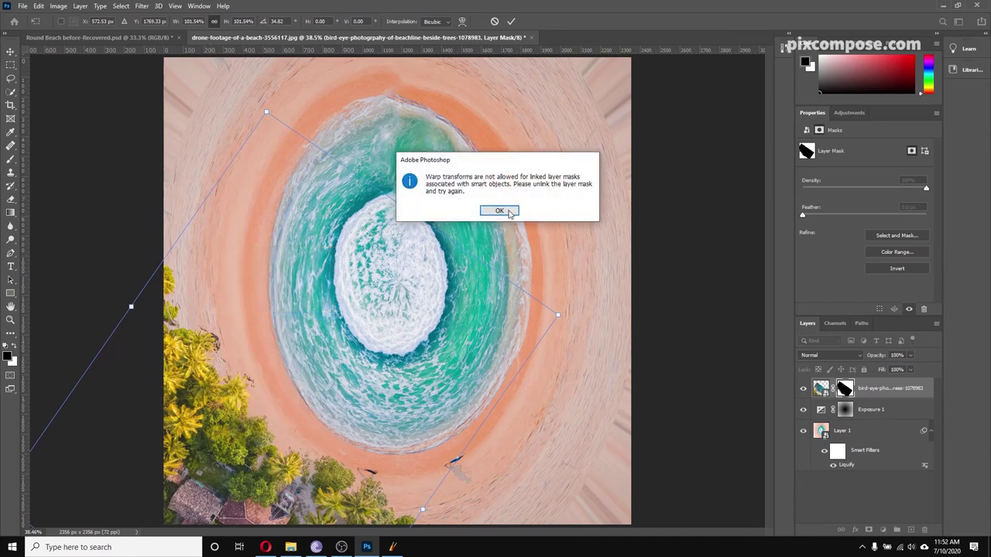
{"action": "left_click", "coordinate": [504, 210]}
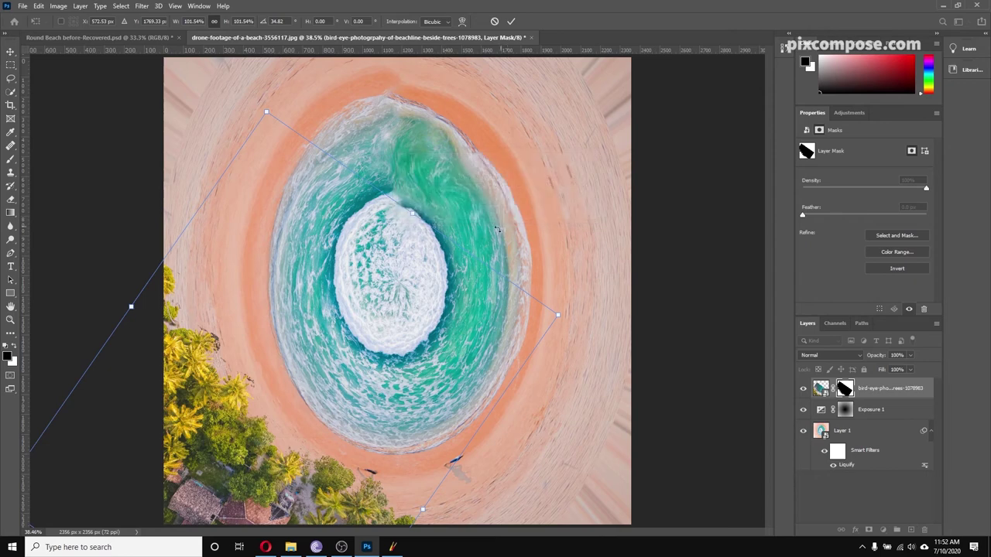
{"action": "left_click", "coordinate": [511, 21]}
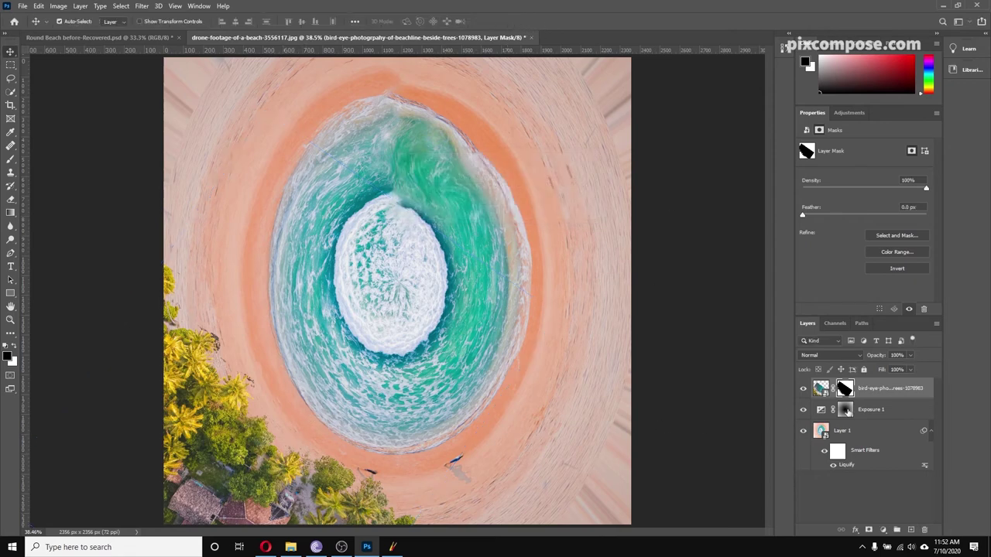
Step: Duplicate the masked trees and rotate the copy 93.55° along the top edge
{"action": "left_click_drag", "start_coordinate": [880, 398], "coordinate": [911, 530]}
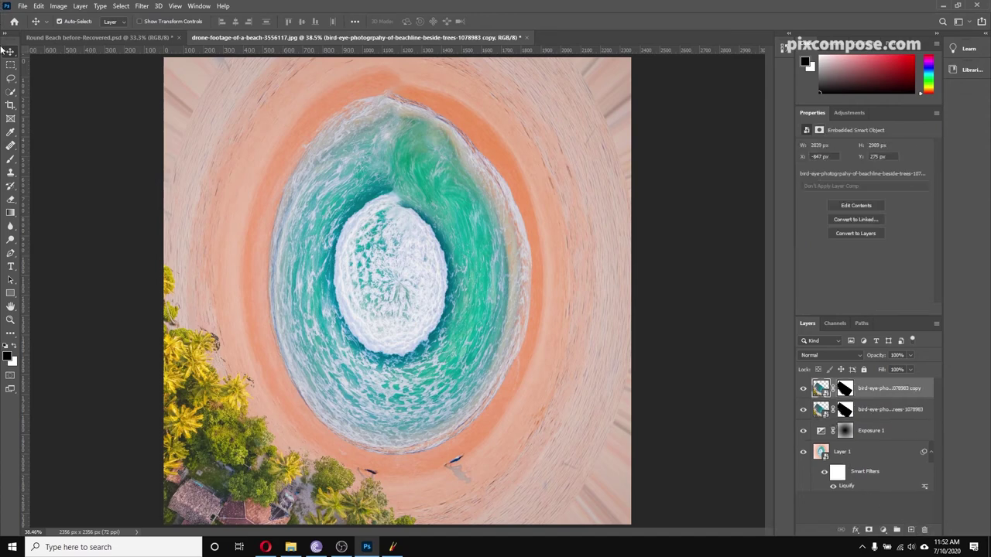
{"action": "left_click_drag", "start_coordinate": [203, 412], "coordinate": [242, 161]}
{"action": "key", "text": "ctrl+t"}
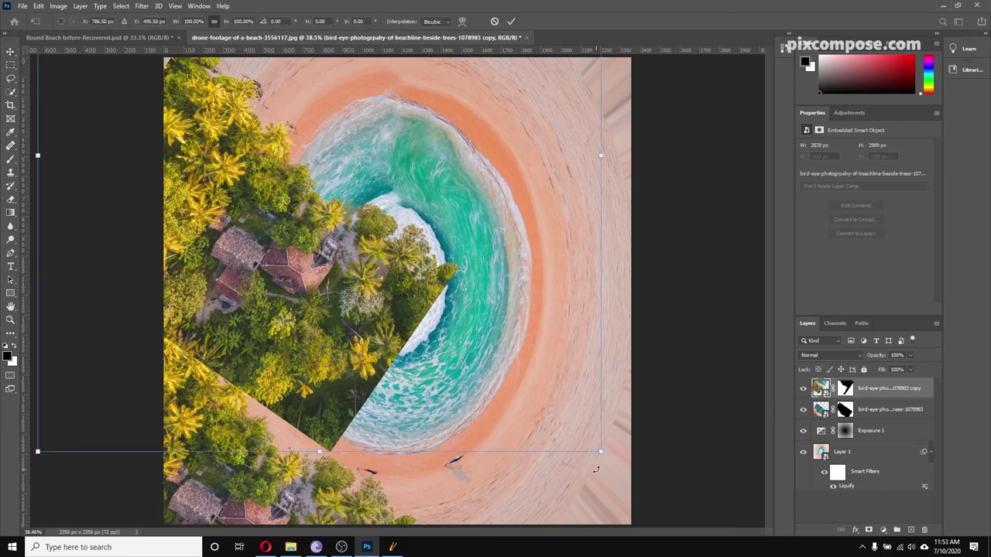
{"action": "left_click_drag", "start_coordinate": [608, 463], "coordinate": [143, 321]}
{"action": "left_click_drag", "start_coordinate": [243, 106], "coordinate": [196, 123]}
{"action": "left_click_drag", "start_coordinate": [479, 493], "coordinate": [554, 463]}
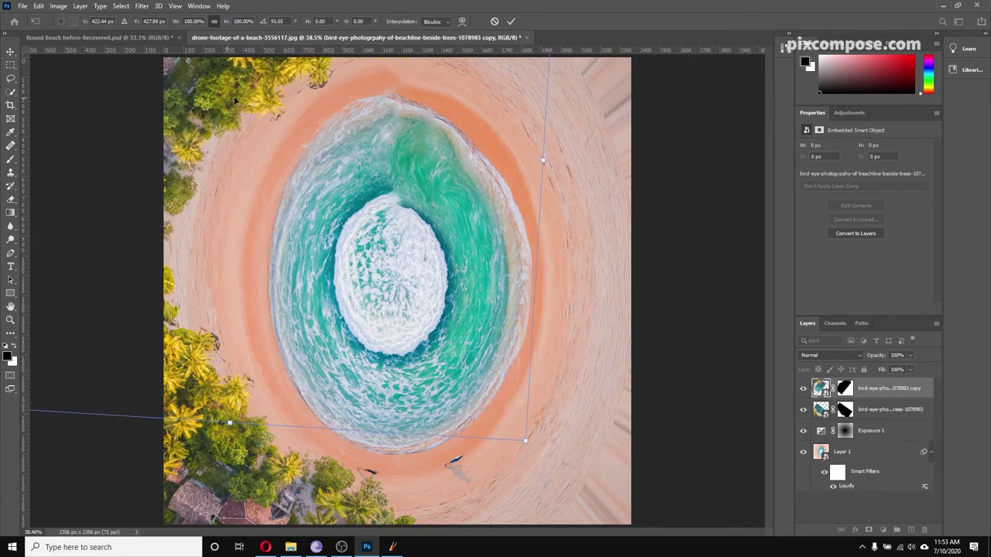
{"action": "left_click_drag", "start_coordinate": [234, 101], "coordinate": [231, 95]}
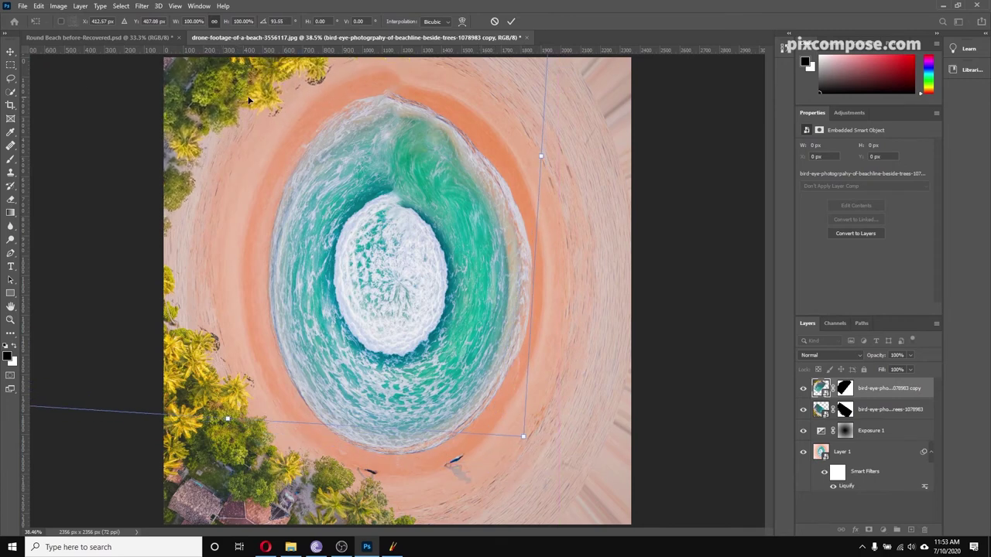
{"action": "left_click", "coordinate": [511, 21]}
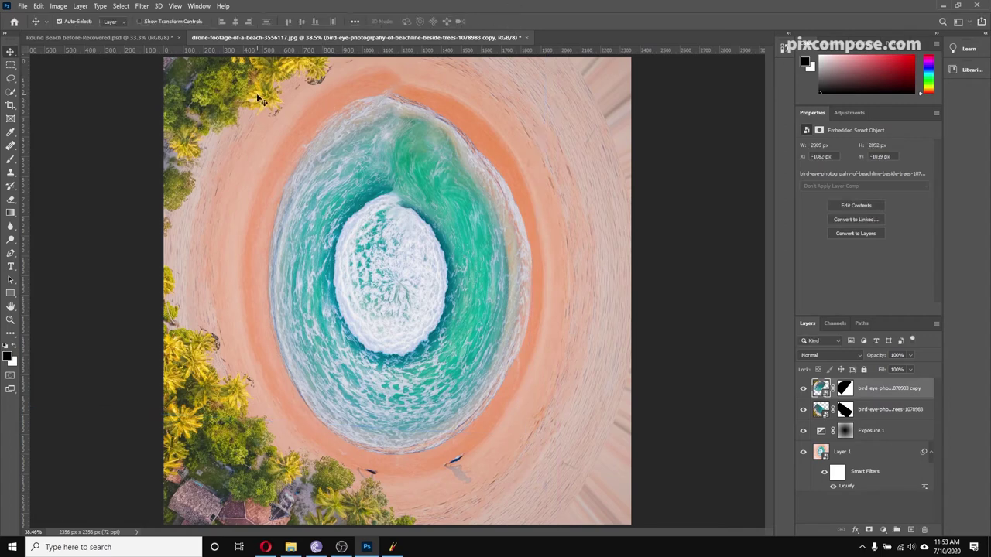
Step: Duplicate the trees again, moving this second copy down-right and rotating it about 98°
{"action": "left_click_drag", "start_coordinate": [246, 96], "coordinate": [449, 227]}
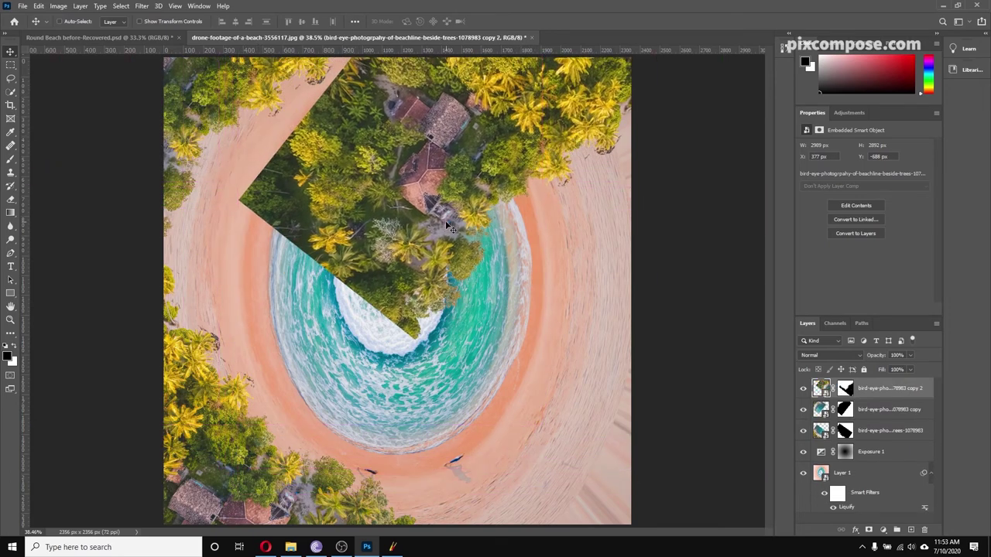
{"action": "key", "text": "ctrl+t"}
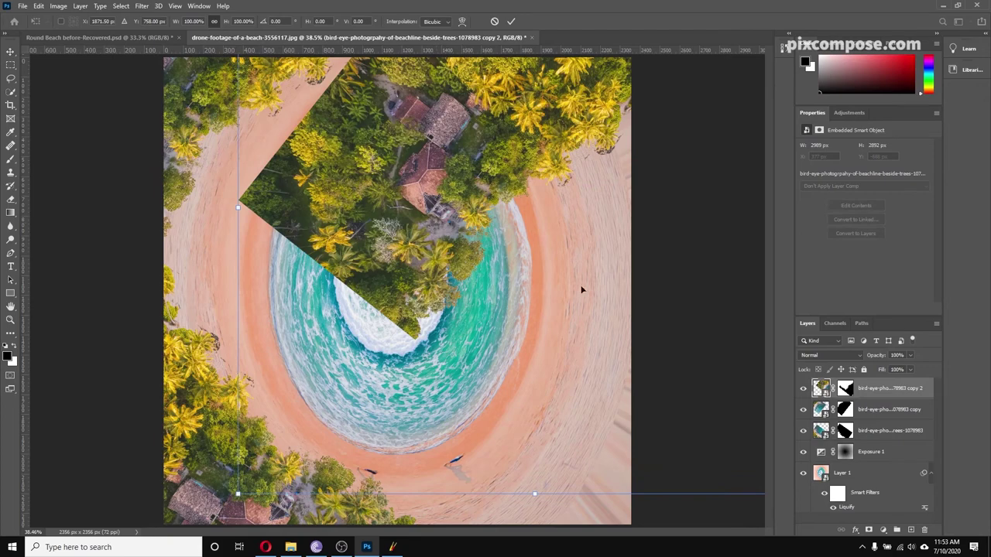
{"action": "left_click_drag", "start_coordinate": [234, 499], "coordinate": [418, 62]}
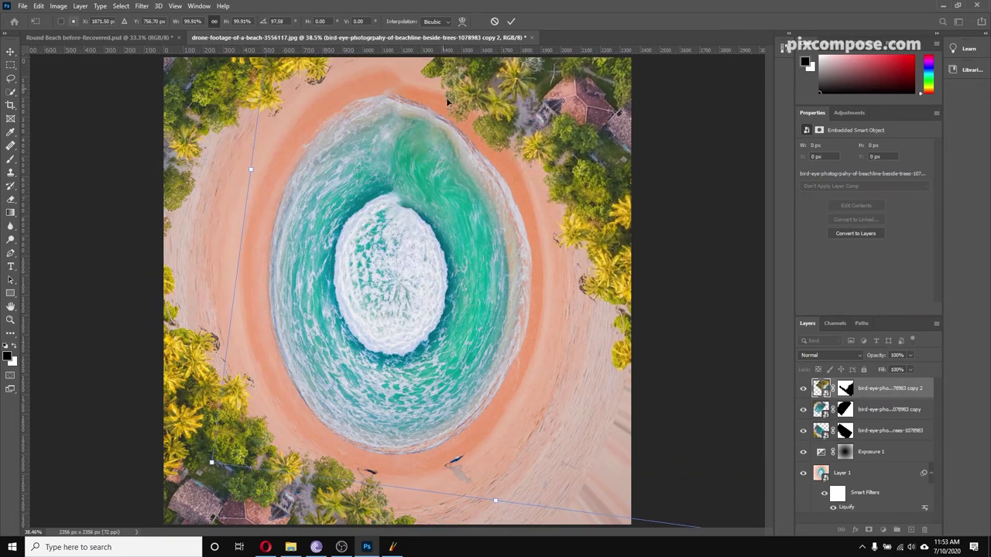
{"action": "left_click_drag", "start_coordinate": [623, 246], "coordinate": [621, 228]}
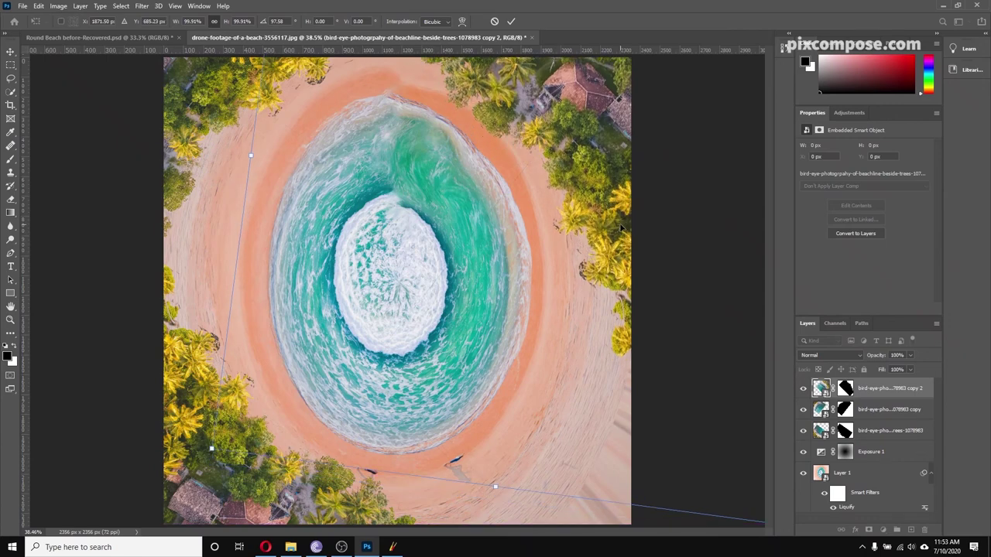
{"action": "left_click", "coordinate": [511, 21]}
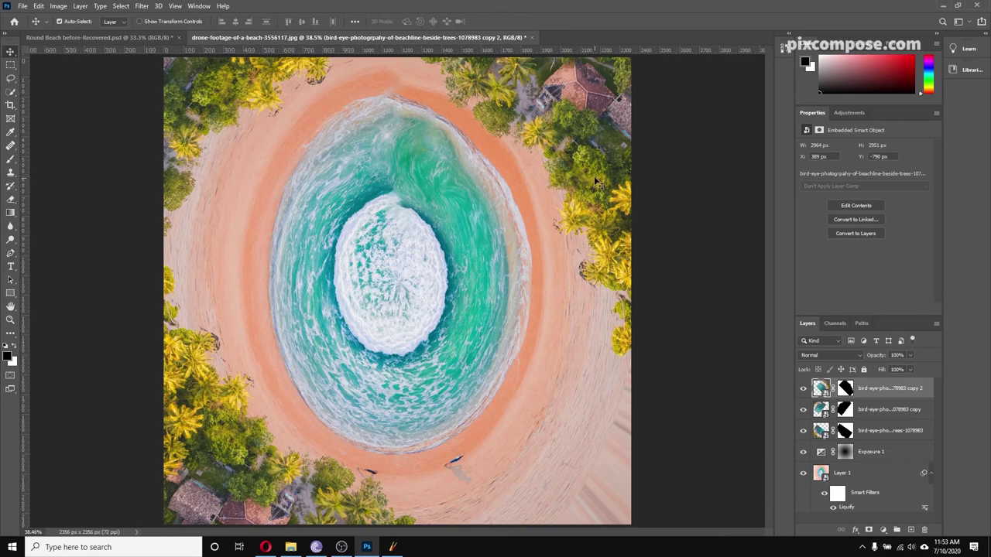
Step: Create a third copy, rotated about 86° and positioned along the right edge
{"action": "left_click_drag", "start_coordinate": [619, 170], "coordinate": [574, 381]}
{"action": "key", "text": "ctrl+t"}
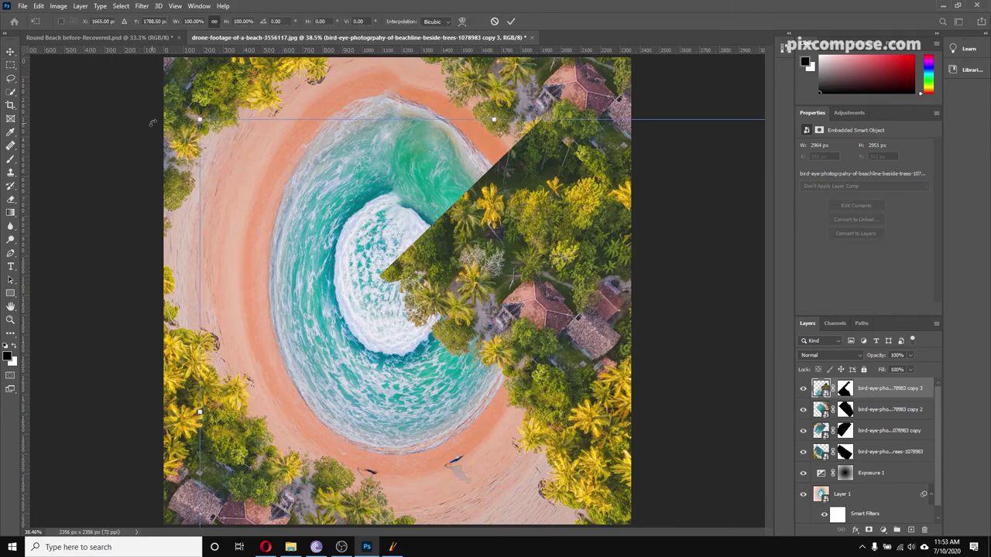
{"action": "left_click_drag", "start_coordinate": [191, 117], "coordinate": [721, 191]}
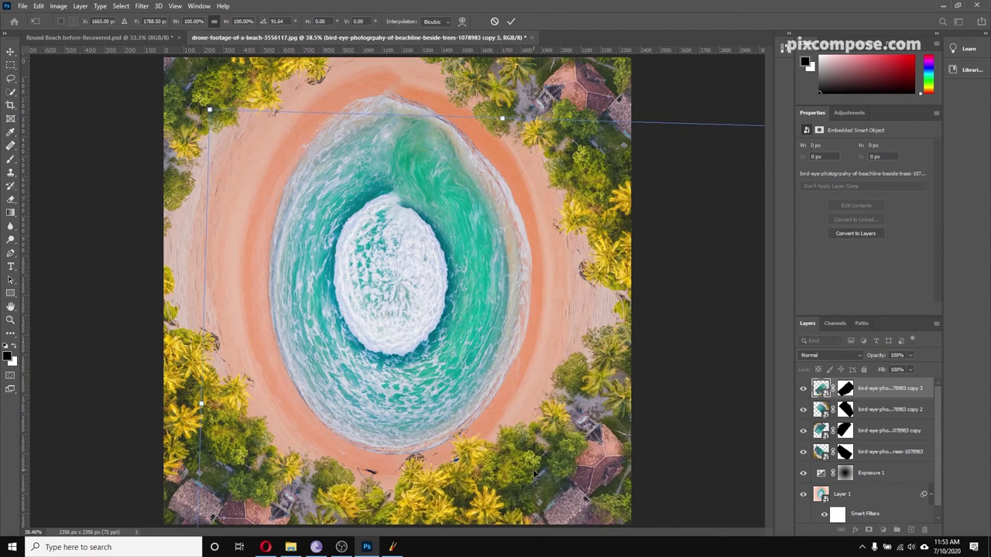
{"action": "left_click_drag", "start_coordinate": [534, 474], "coordinate": [554, 511]}
{"action": "left_click_drag", "start_coordinate": [568, 451], "coordinate": [536, 448]}
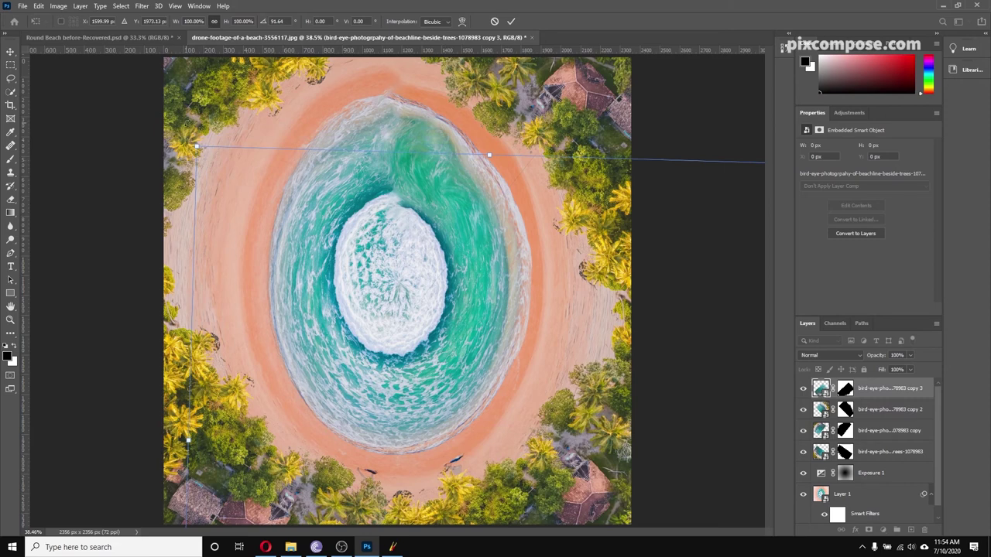
{"action": "mouse_move", "coordinate": [188, 140]}
{"action": "left_mouse_down"}
{"action": "mouse_move", "coordinate": [186, 130]}
{"action": "mouse_move", "coordinate": [179, 155]}
{"action": "left_mouse_up"}
{"action": "mouse_move", "coordinate": [580, 436]}
{"action": "left_mouse_down"}
{"action": "mouse_move", "coordinate": [573, 417]}
{"action": "mouse_move", "coordinate": [581, 422]}
{"action": "left_mouse_up"}
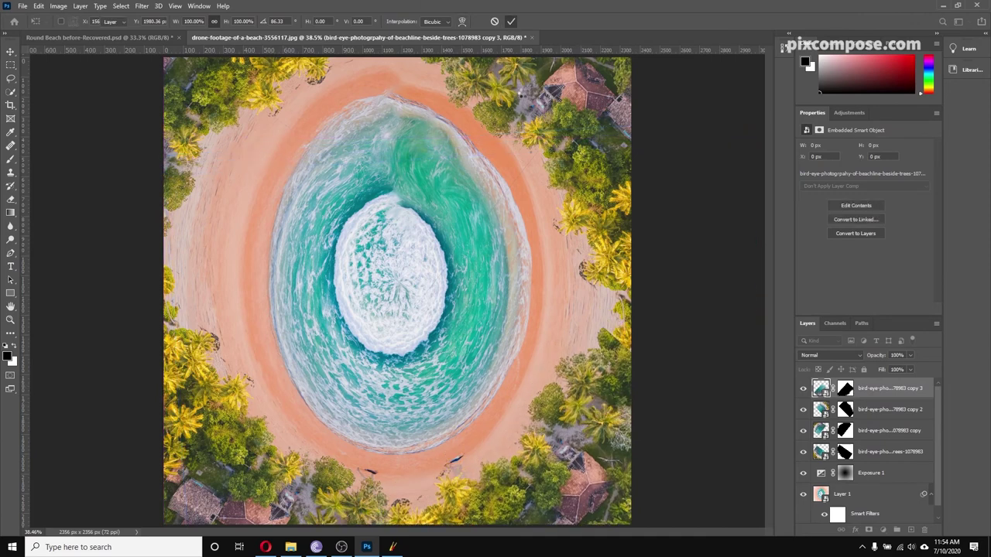
{"action": "key", "text": "Return"}
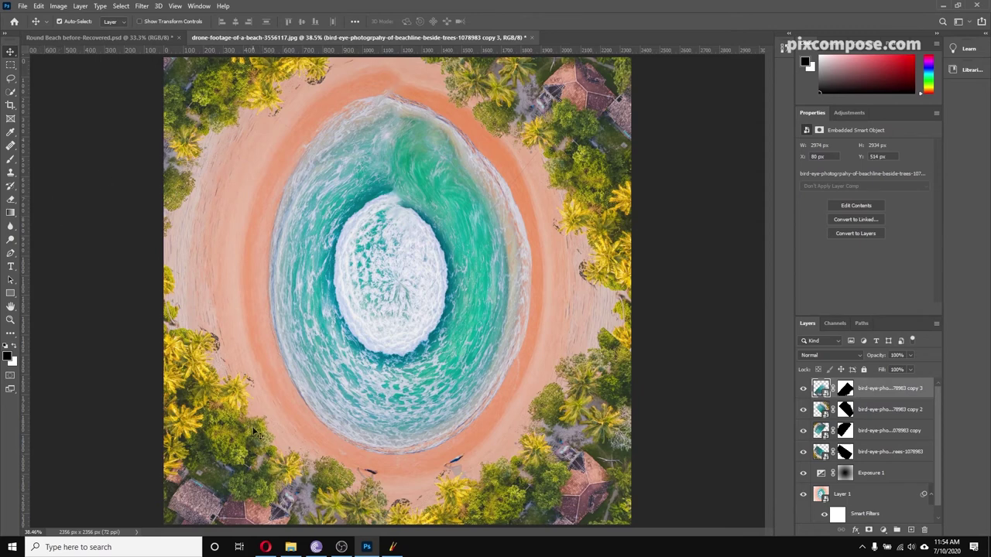
Step: Flip copy 2 horizontally, rotate it about -89°, and move it up slightly
{"action": "left_click", "coordinate": [554, 147]}
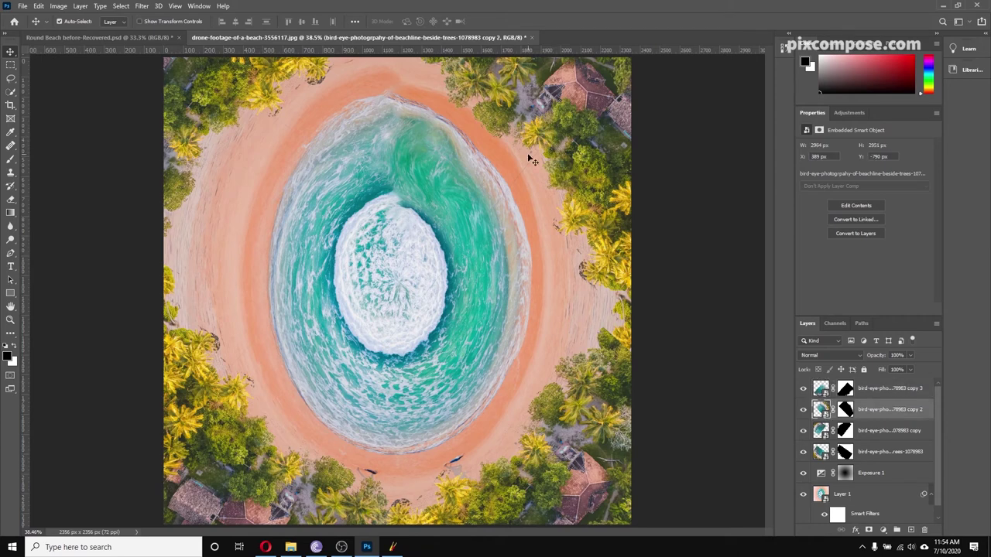
{"action": "key", "text": "ctrl+t"}
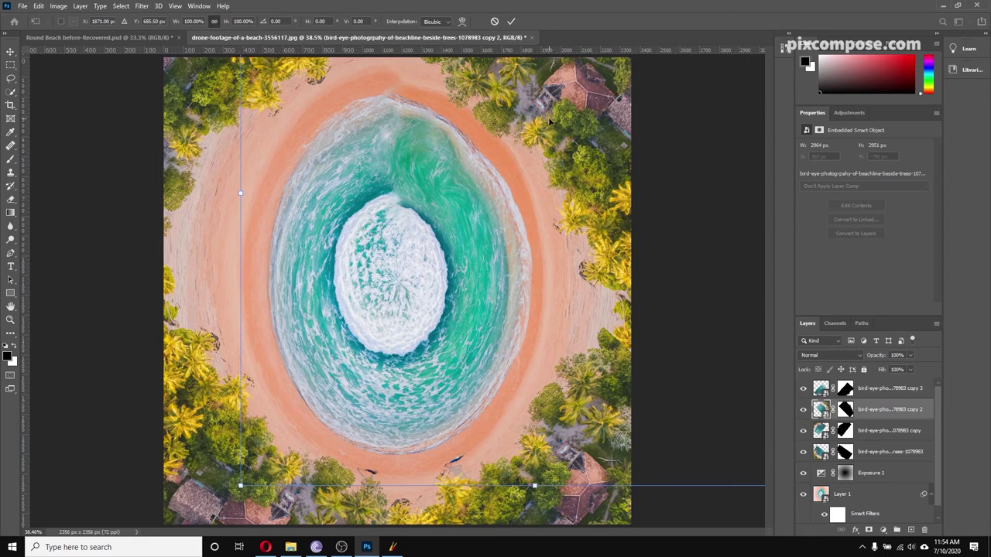
{"action": "right_click", "coordinate": [549, 121]}
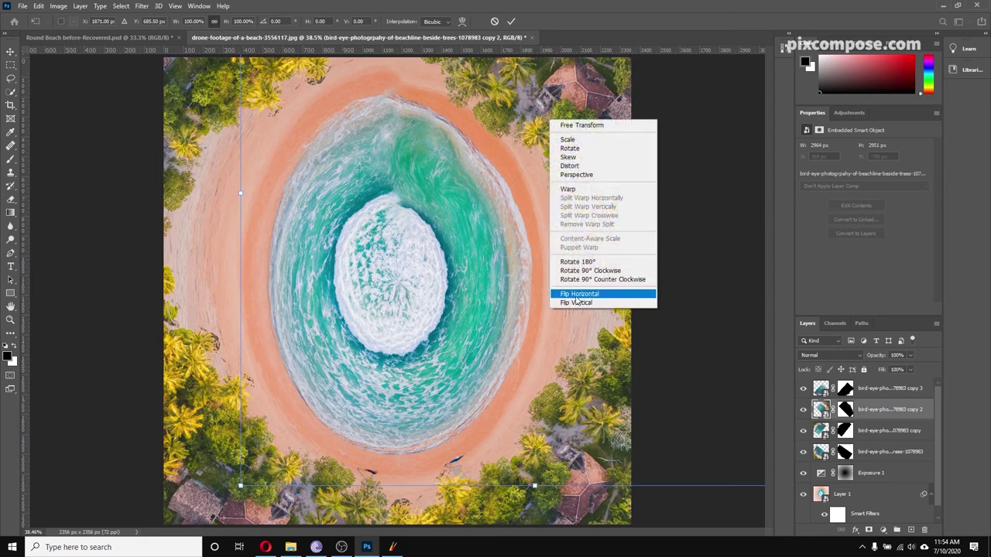
{"action": "left_click", "coordinate": [576, 296]}
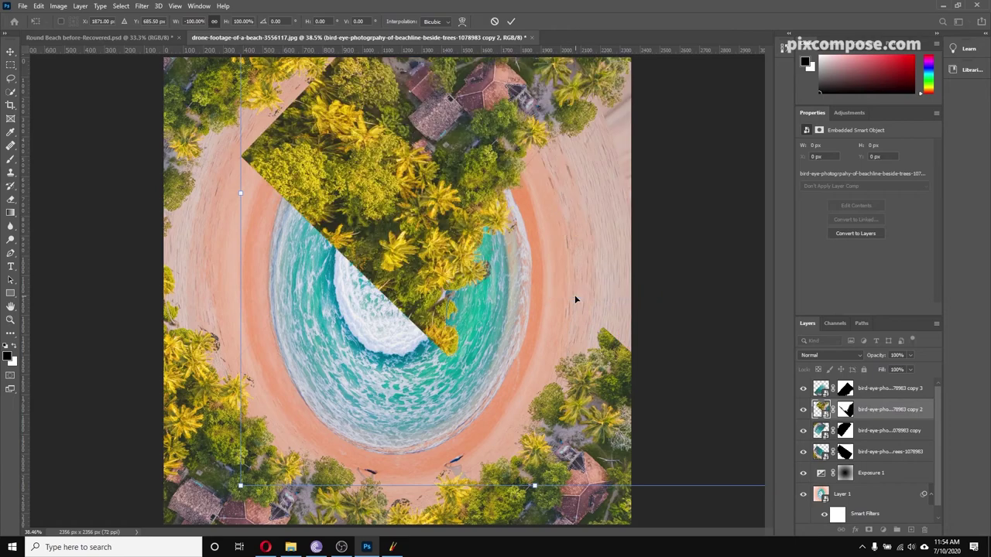
{"action": "left_click_drag", "start_coordinate": [232, 486], "coordinate": [466, 7]}
{"action": "left_click_drag", "start_coordinate": [615, 208], "coordinate": [632, 177]}
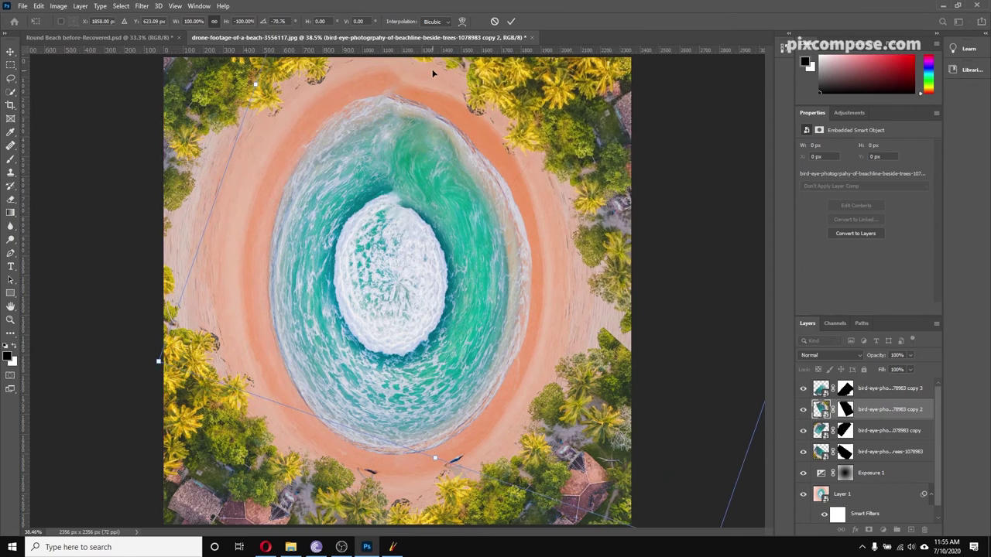
{"action": "left_click", "coordinate": [511, 26]}
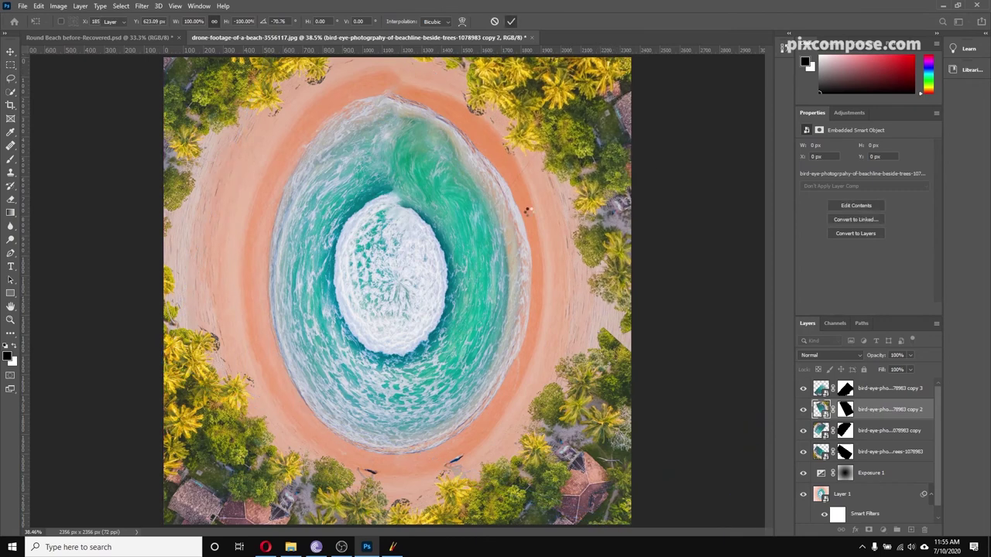
Step: Shift copy 3 slightly into its final place
{"action": "left_click", "coordinate": [586, 453]}
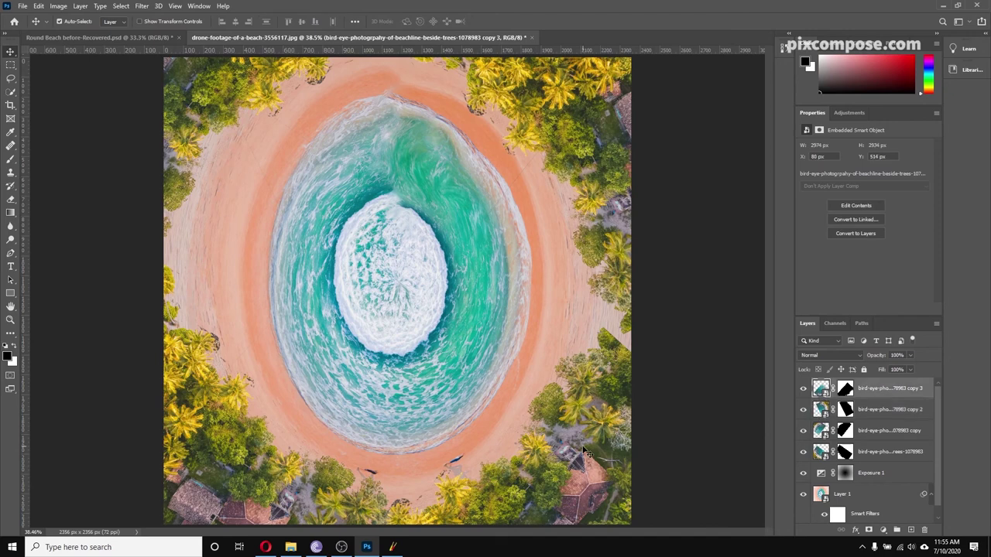
{"action": "key", "text": "ctrl+t"}
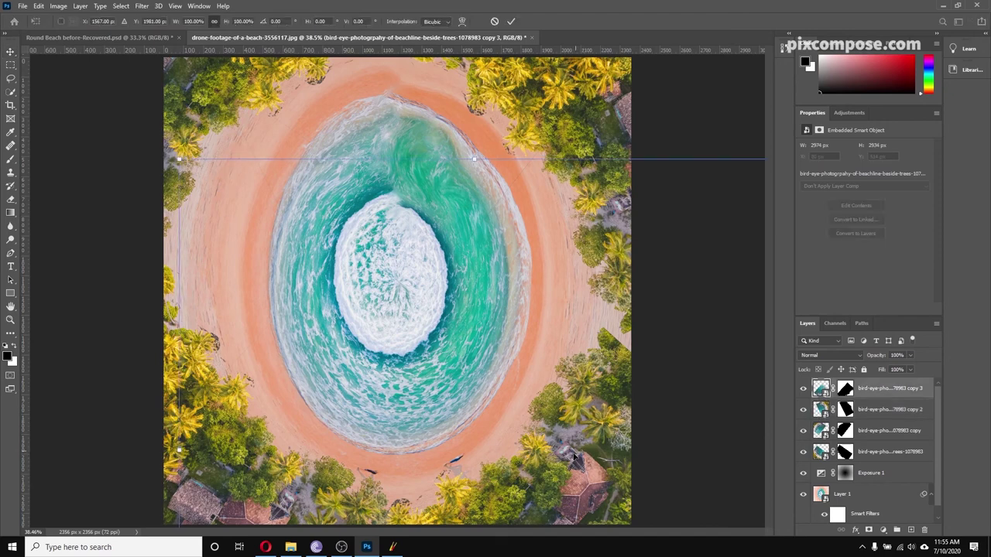
{"action": "left_click", "coordinate": [511, 21]}
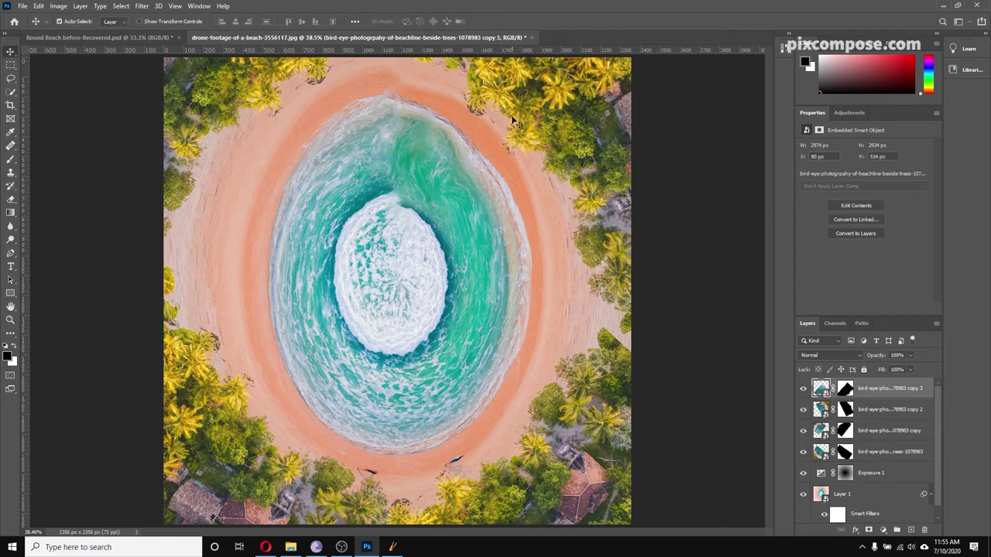
{"action": "mouse_move", "coordinate": [573, 467]}
{"action": "left_mouse_down"}
{"action": "mouse_move", "coordinate": [589, 456]}
{"action": "mouse_move", "coordinate": [586, 471]}
{"action": "left_mouse_up"}
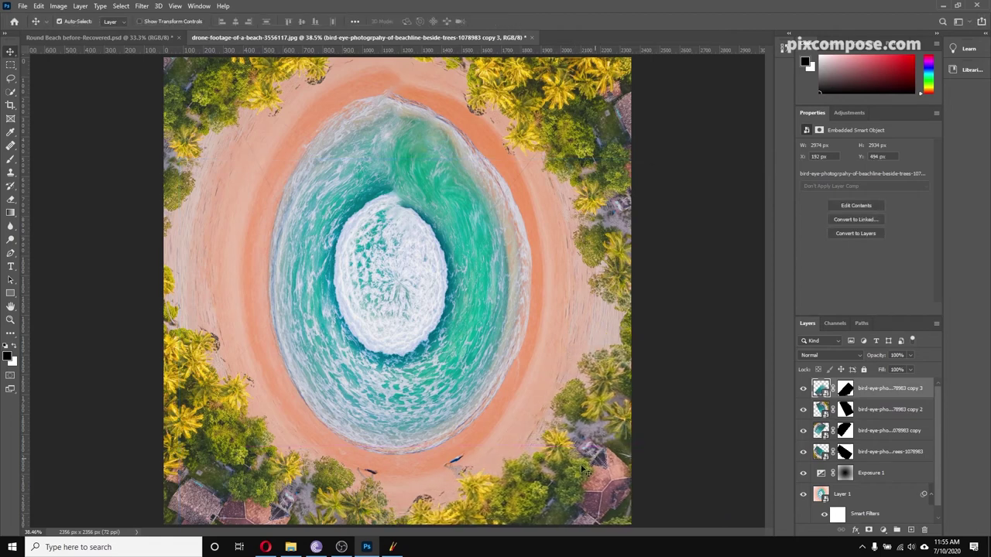
Step: Flip the original tree layer horizontally and rotate it about -97° to fill the bottom-left gap
{"action": "left_click", "coordinate": [204, 97]}
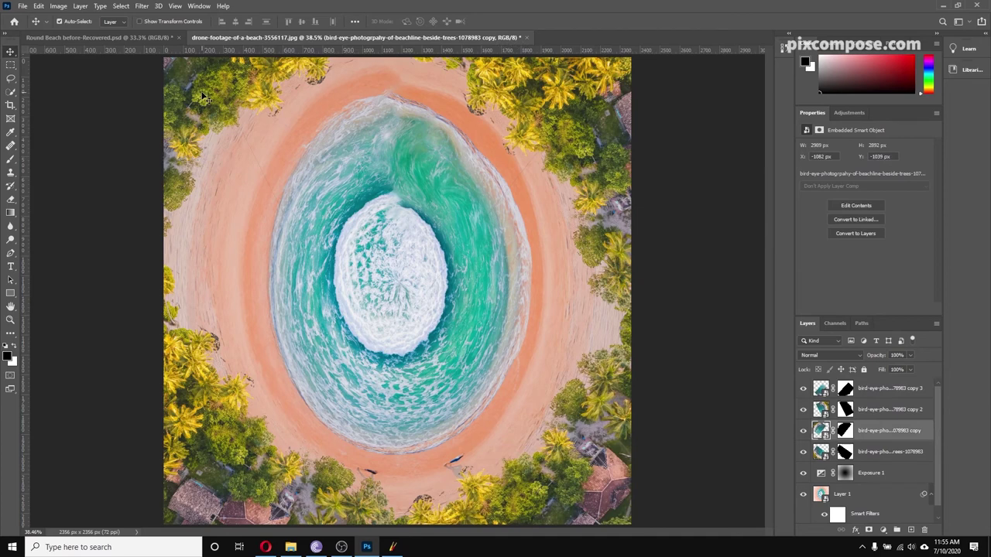
{"action": "left_click", "coordinate": [214, 406]}
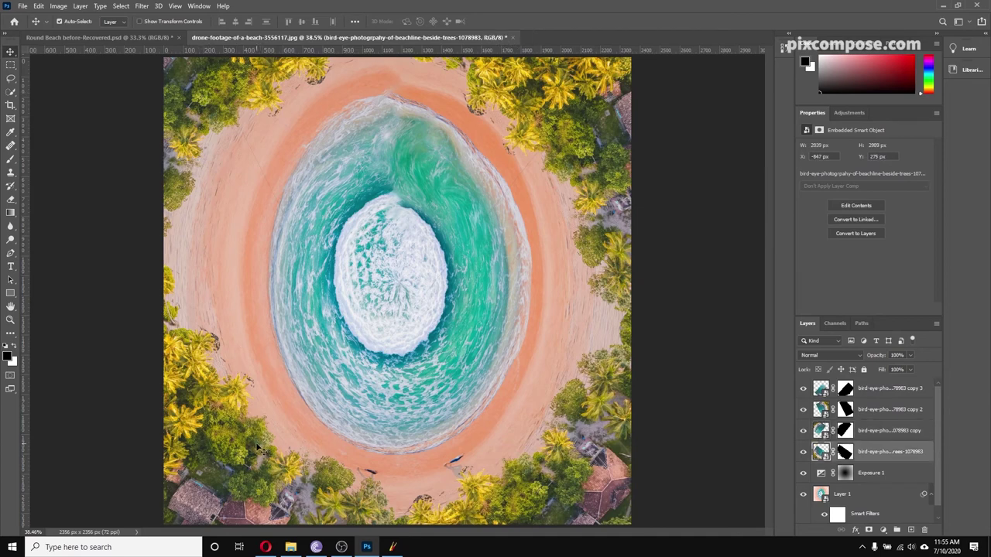
{"action": "key", "text": "ctrl+t"}
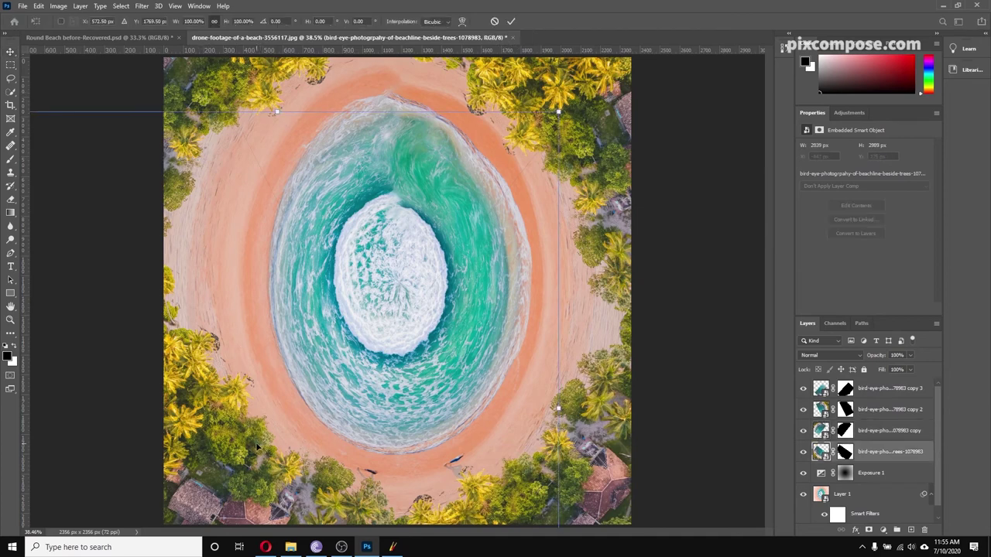
{"action": "right_click", "coordinate": [228, 385]}
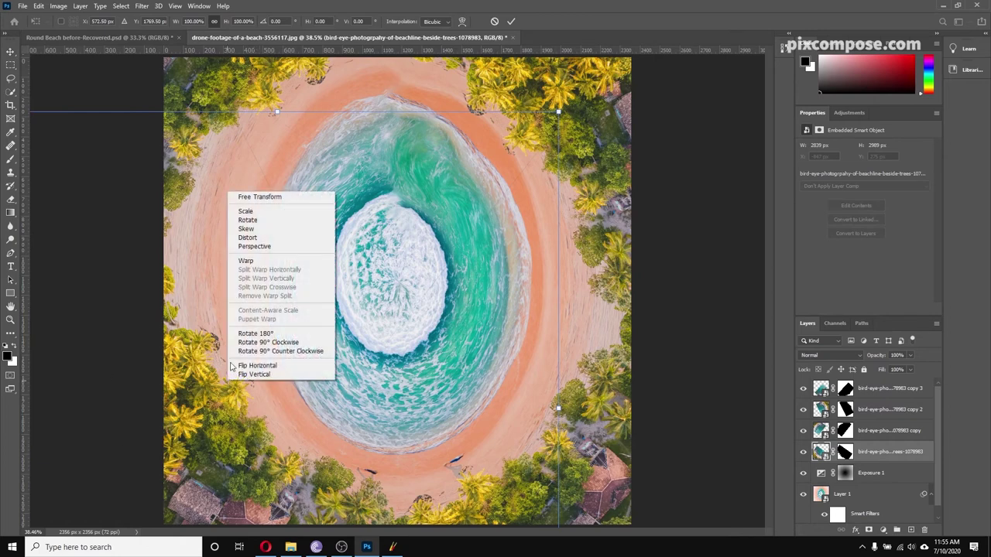
{"action": "left_click", "coordinate": [242, 367]}
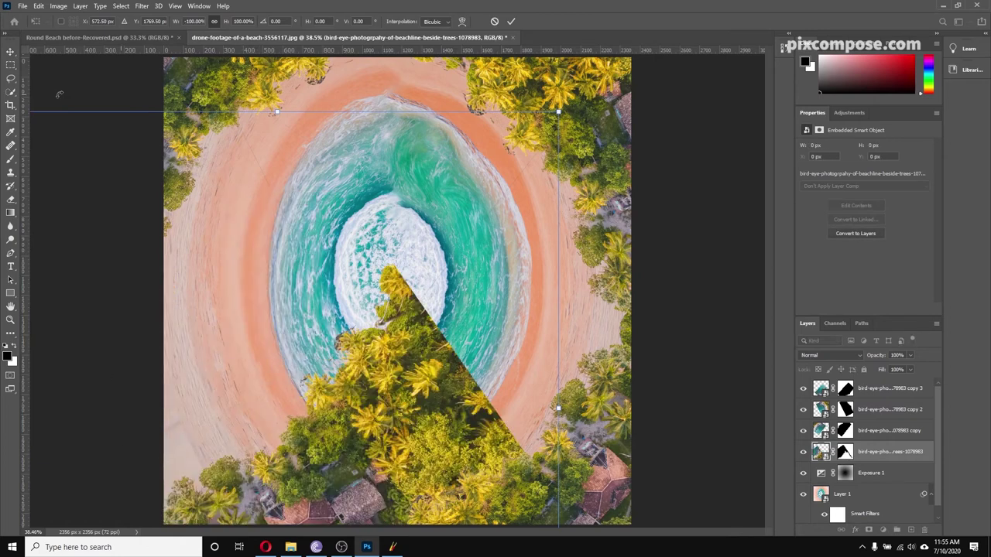
{"action": "left_click_drag", "start_coordinate": [589, 95], "coordinate": [409, 490]}
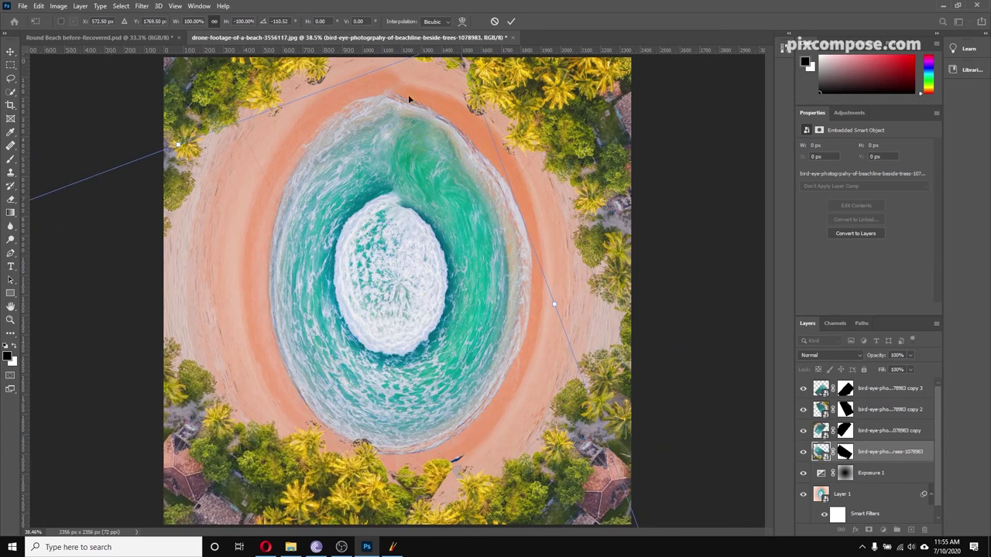
{"action": "left_click_drag", "start_coordinate": [178, 138], "coordinate": [242, 105]}
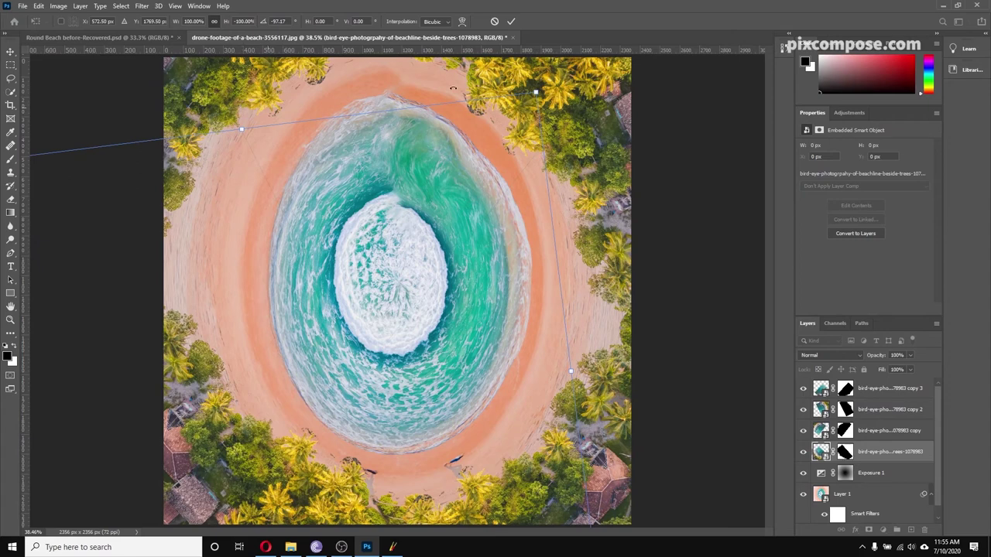
{"action": "left_click", "coordinate": [511, 21]}
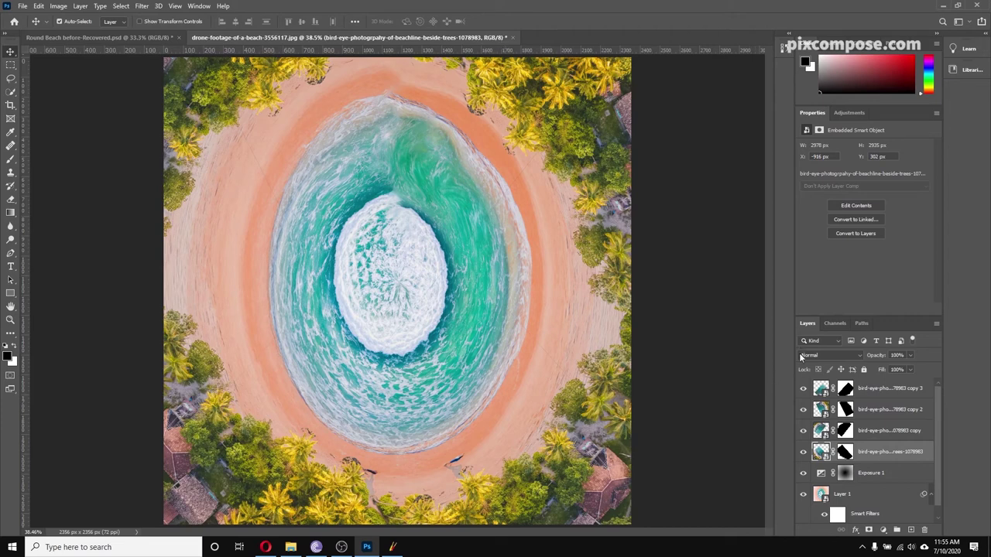
Step: Duplicate the tree photo as copy 4, rotate it about 43° and move it left
{"action": "left_click_drag", "start_coordinate": [885, 459], "coordinate": [916, 531]}
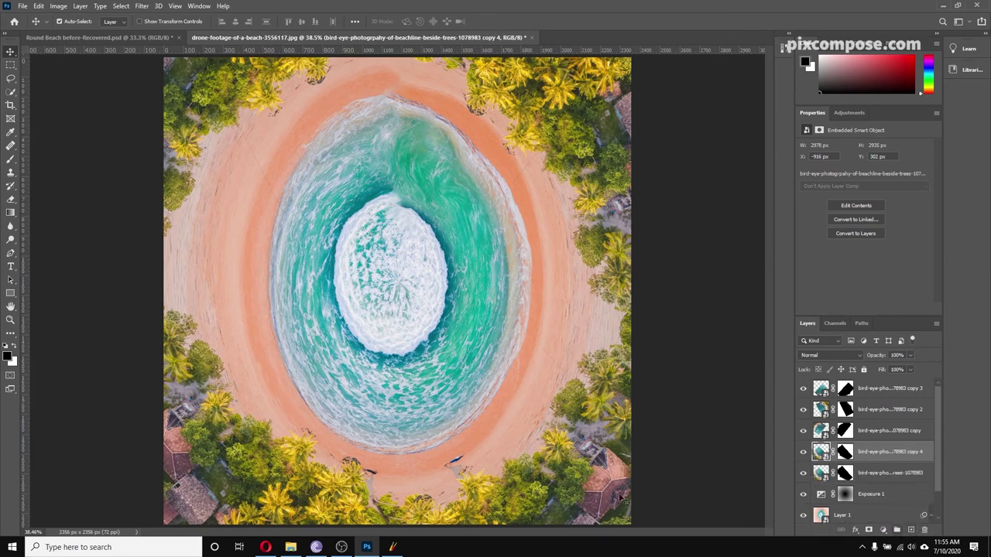
{"action": "left_click_drag", "start_coordinate": [210, 463], "coordinate": [209, 316]}
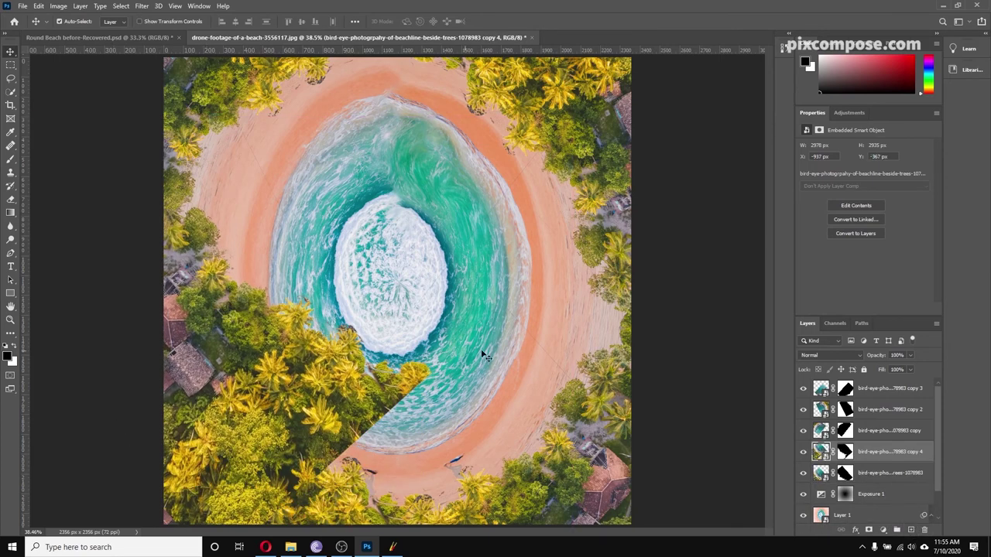
{"action": "key", "text": "ctrl+t"}
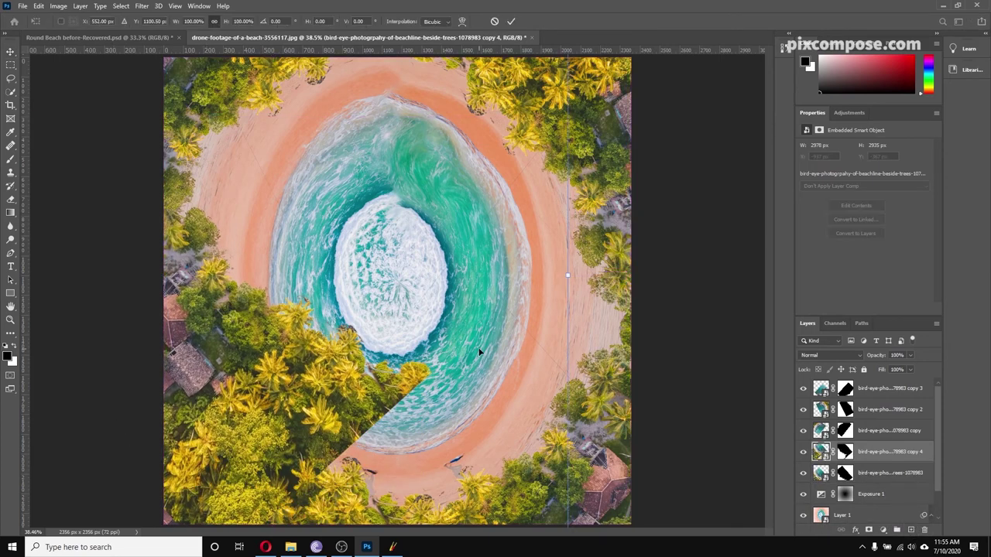
{"action": "left_click_drag", "start_coordinate": [573, 275], "coordinate": [582, 555]}
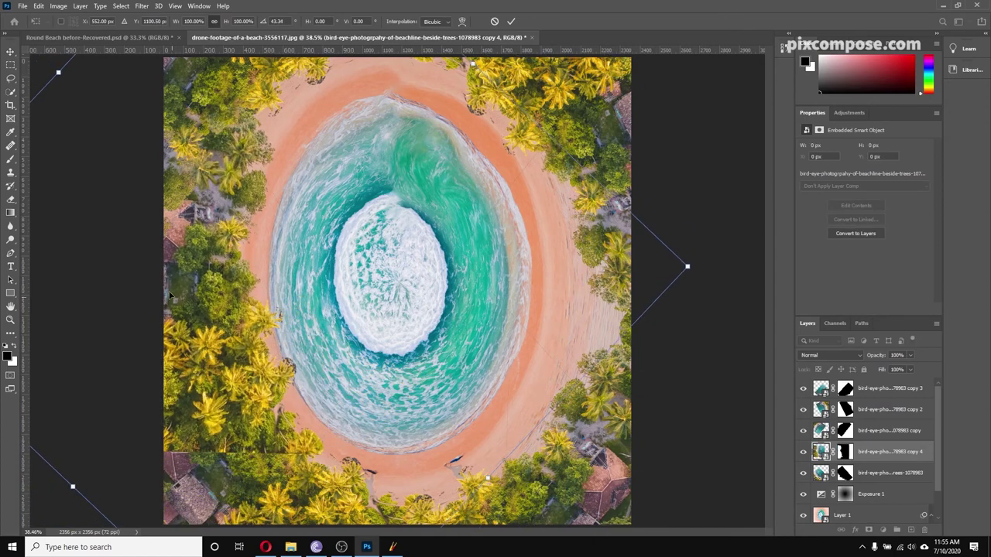
{"action": "left_click_drag", "start_coordinate": [192, 287], "coordinate": [159, 288]}
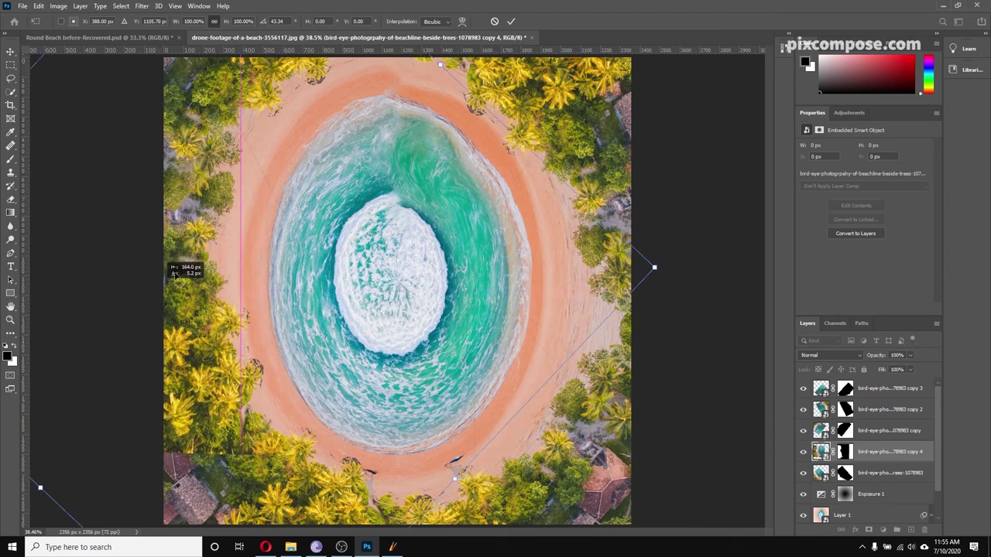
{"action": "left_click", "coordinate": [511, 21]}
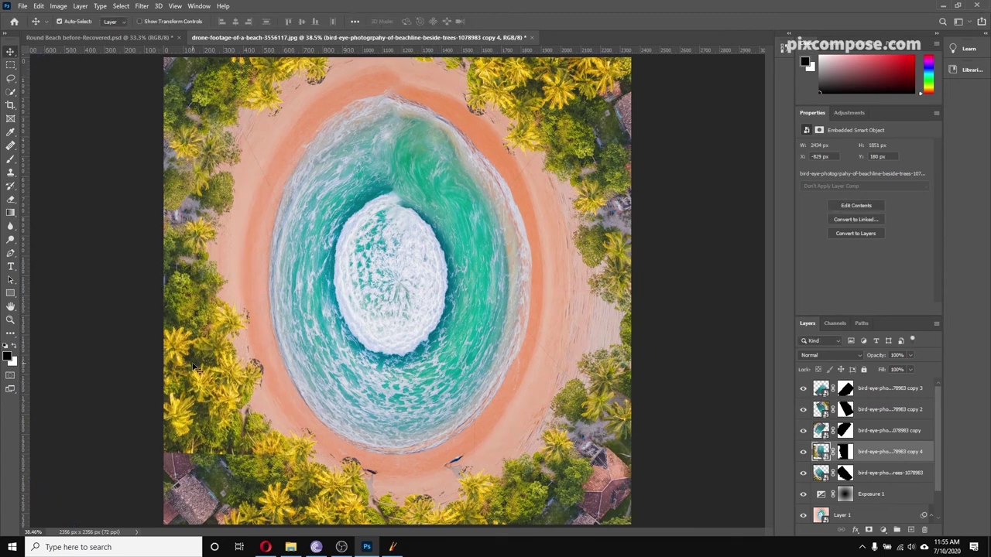
Step: Shift copy 4 further left and down to fill the left edge, then duplicate it as copy 5
{"action": "left_click_drag", "start_coordinate": [194, 367], "coordinate": [166, 364]}
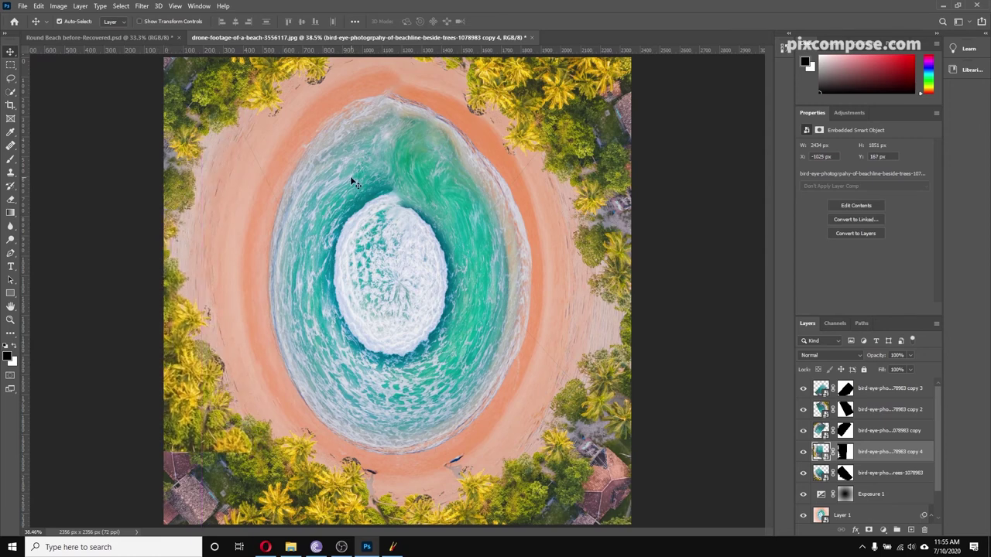
{"action": "left_click_drag", "start_coordinate": [189, 423], "coordinate": [199, 458]}
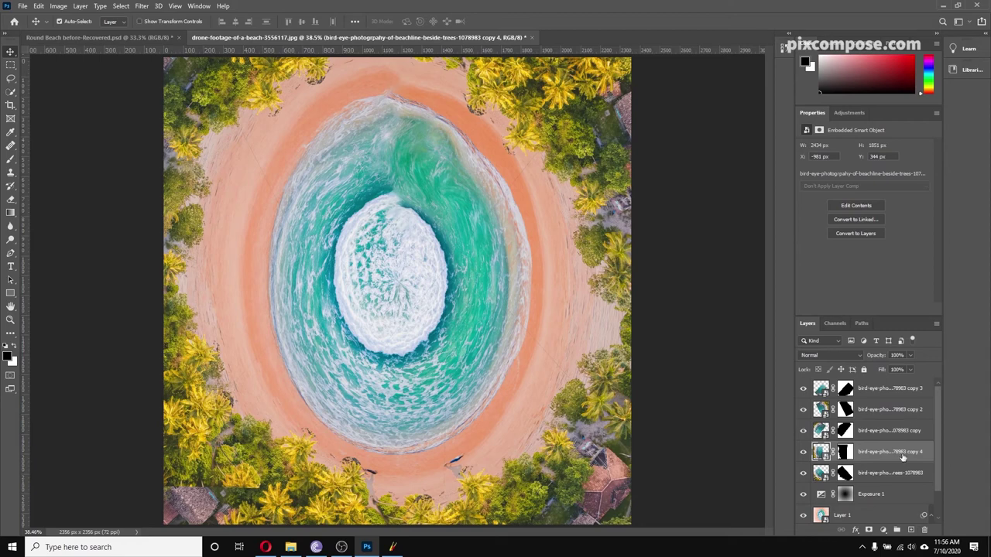
{"action": "left_click_drag", "start_coordinate": [903, 458], "coordinate": [912, 529]}
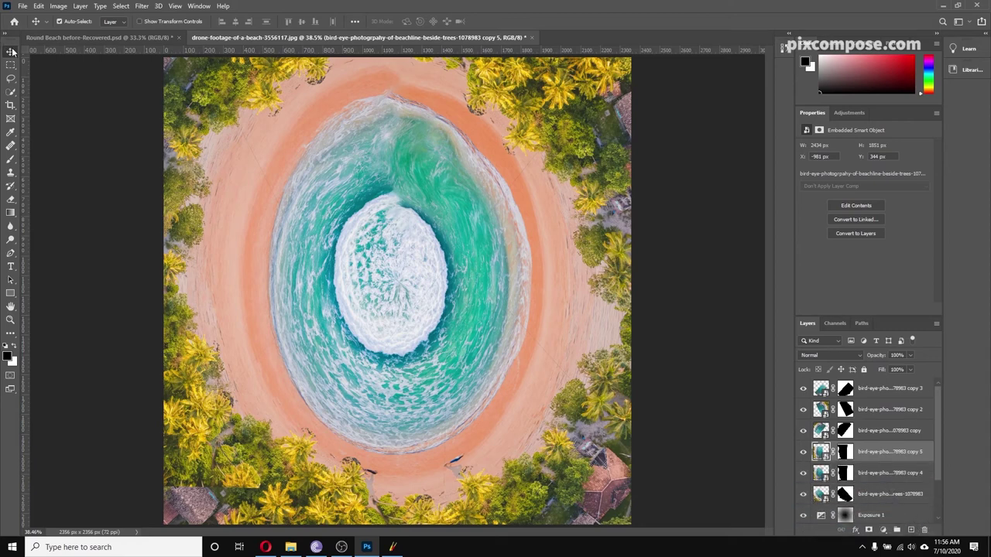
Step: Move the copy 5 trees over to the right side of the ring
{"action": "left_click_drag", "start_coordinate": [182, 348], "coordinate": [591, 338]}
{"action": "right_click", "coordinate": [527, 326]}
{"action": "left_click", "coordinate": [499, 307]}
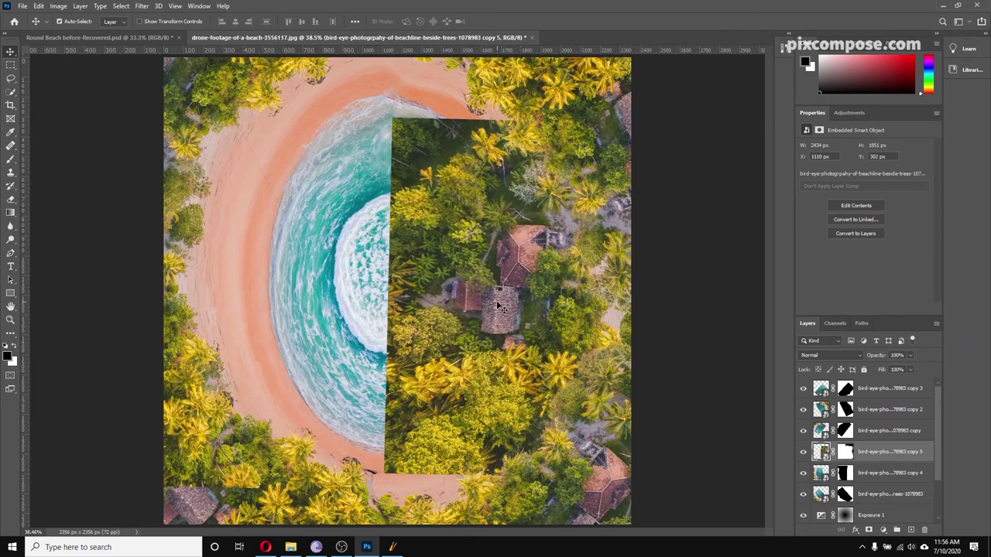
Step: Flip copy 5 horizontally, fit it along the right edge, and stack it above copy 2
{"action": "key", "text": "ctrl+t"}
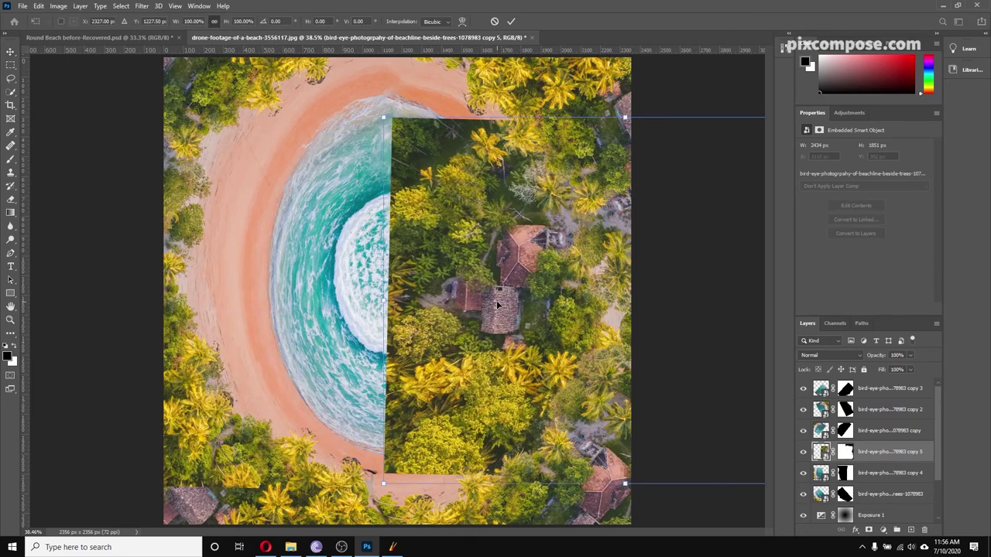
{"action": "right_click", "coordinate": [497, 306]}
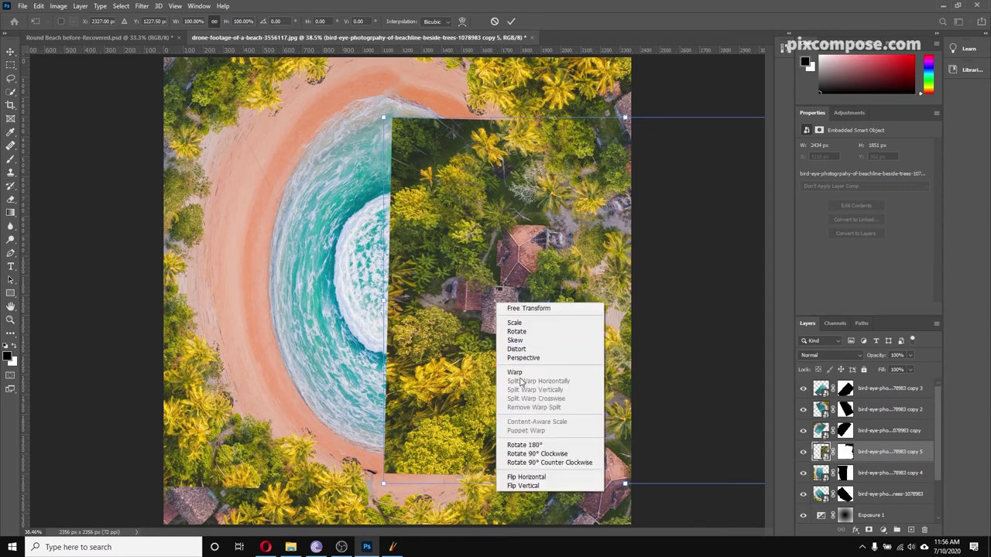
{"action": "left_click", "coordinate": [533, 480]}
{"action": "left_click_drag", "start_coordinate": [557, 322], "coordinate": [479, 341]}
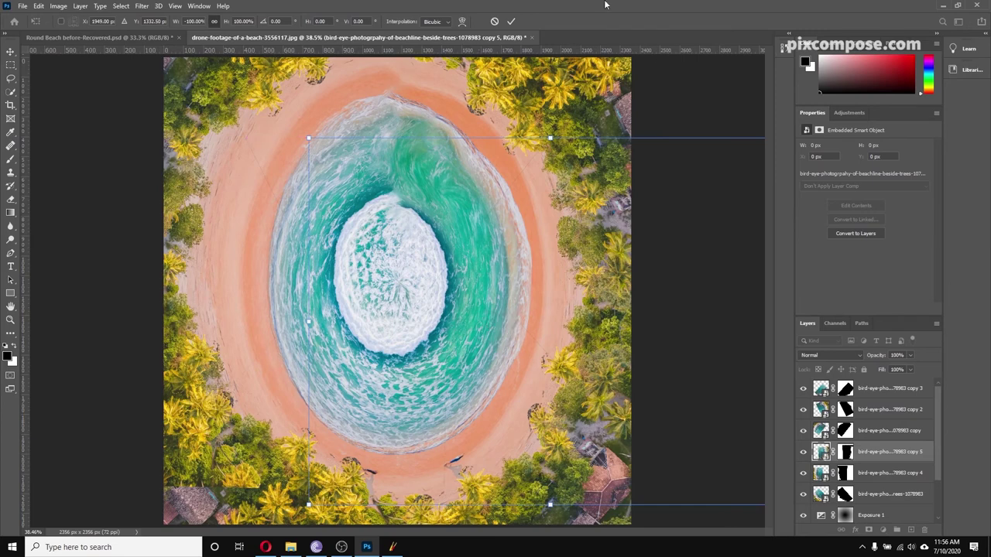
{"action": "left_click", "coordinate": [511, 21]}
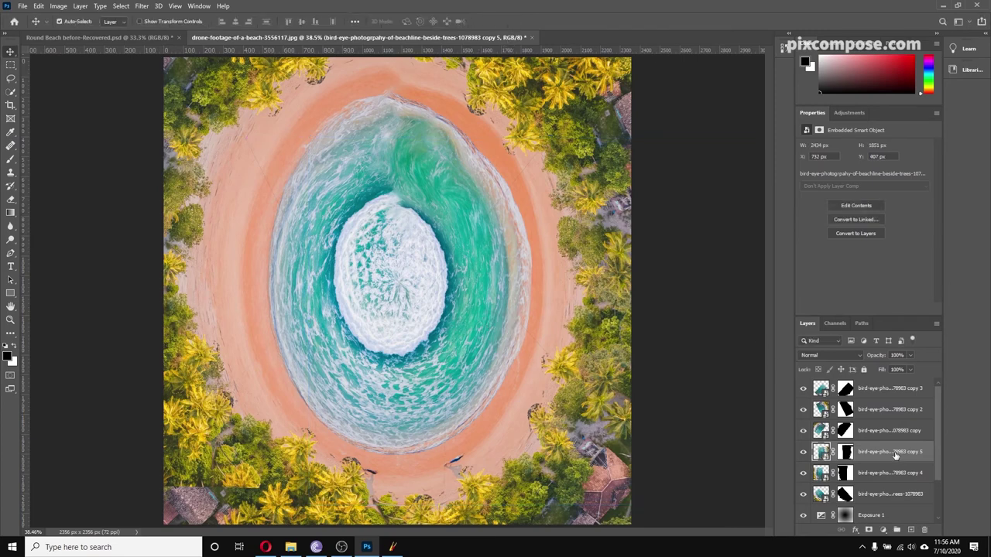
{"action": "left_click_drag", "start_coordinate": [896, 457], "coordinate": [896, 410]}
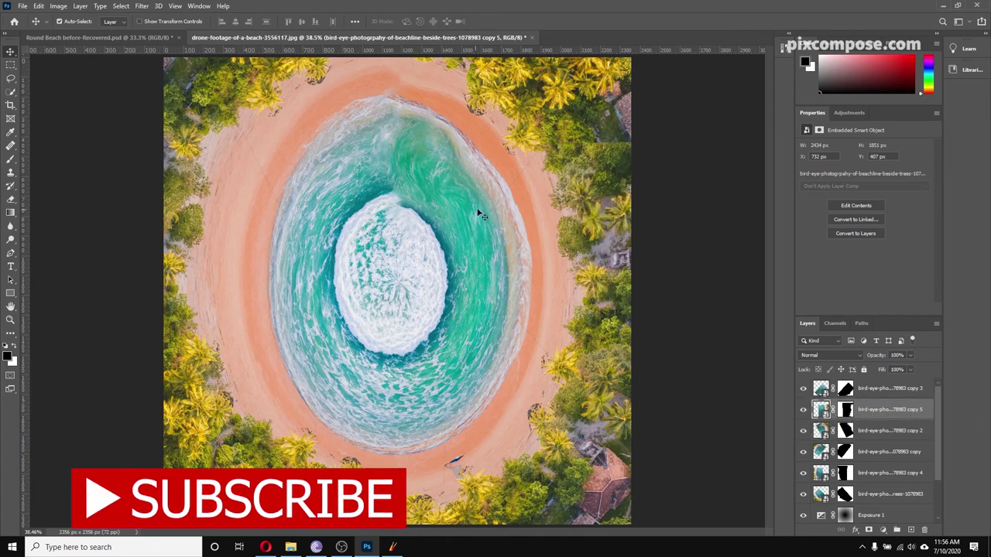
{"action": "left_click_drag", "start_coordinate": [586, 306], "coordinate": [601, 287]}
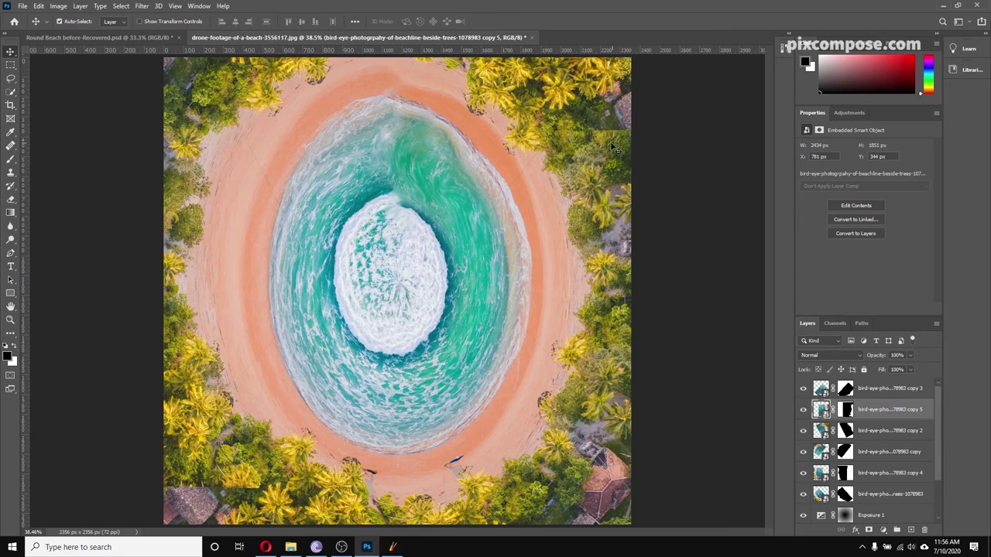
Step: Target copy 5's mask with an enlarged brush and toggle copy 5's visibility to compare
{"action": "left_click", "coordinate": [846, 409]}
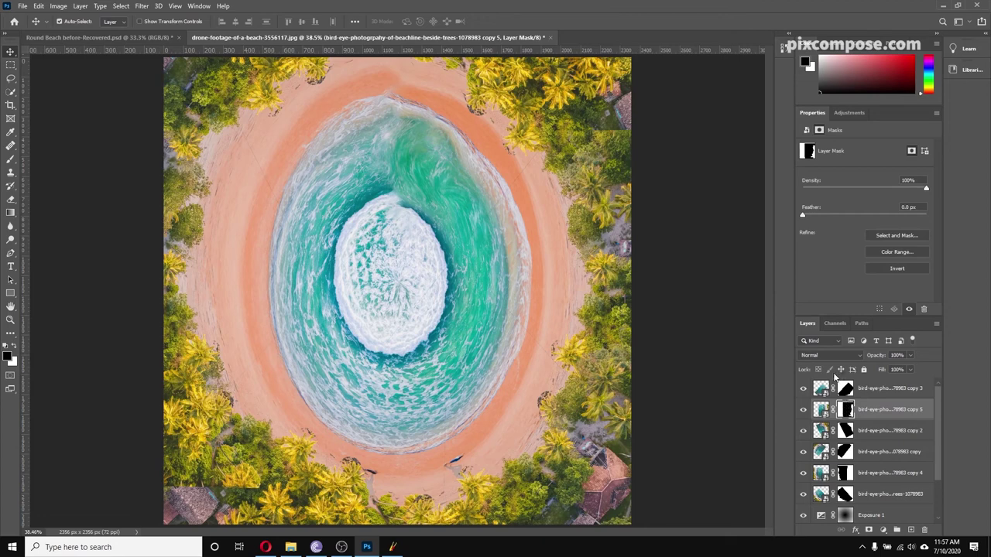
{"action": "key", "text": "b"}
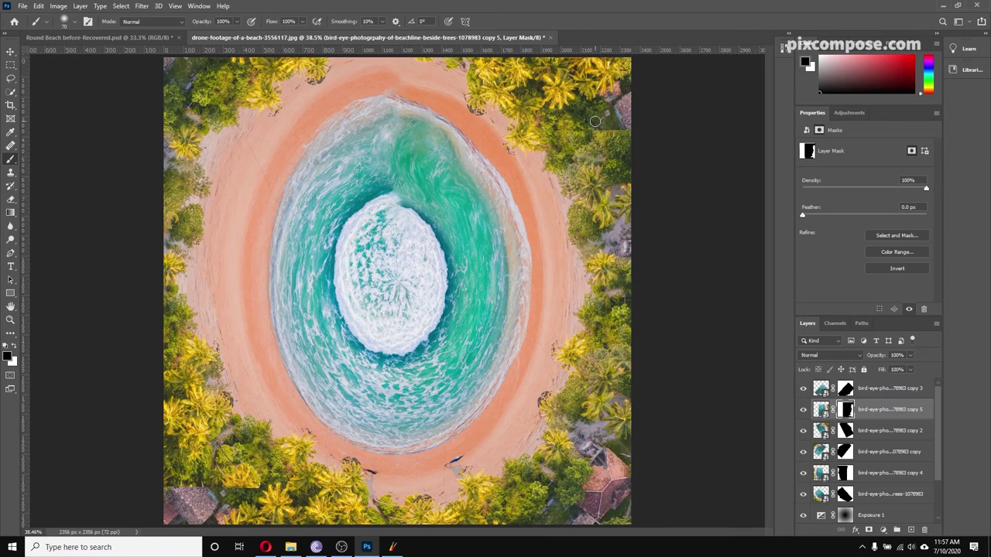
{"action": "key", "text": "bracketright"}
{"action": "key", "text": "bracketright"}
{"action": "key", "text": "bracketright"}
{"action": "key", "text": "bracketright"}
{"action": "key", "text": "bracketright"}
{"action": "key", "text": "bracketright"}
{"action": "key", "text": "bracketright"}
{"action": "key", "text": "bracketright"}
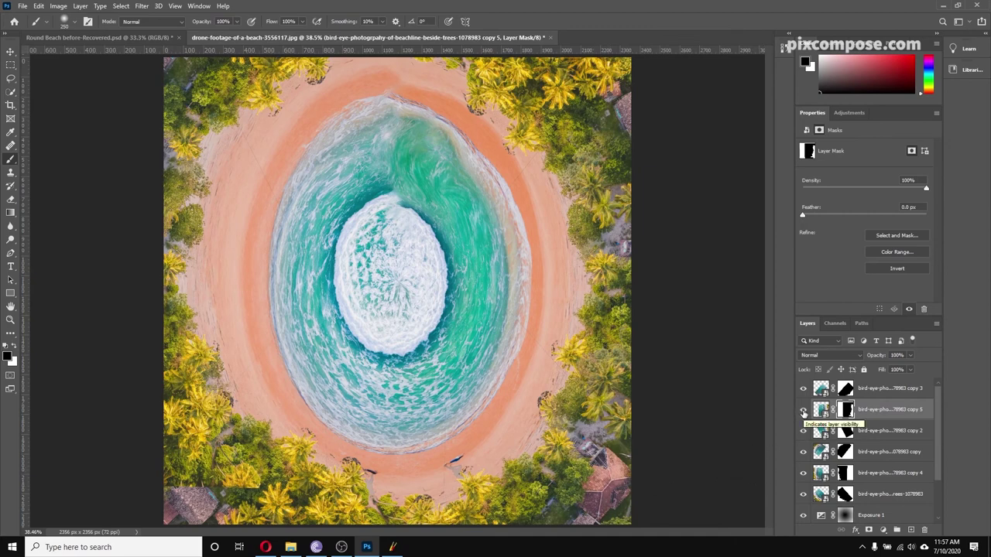
{"action": "left_click", "coordinate": [804, 413]}
{"action": "left_click", "coordinate": [803, 413]}
{"action": "left_click", "coordinate": [804, 413]}
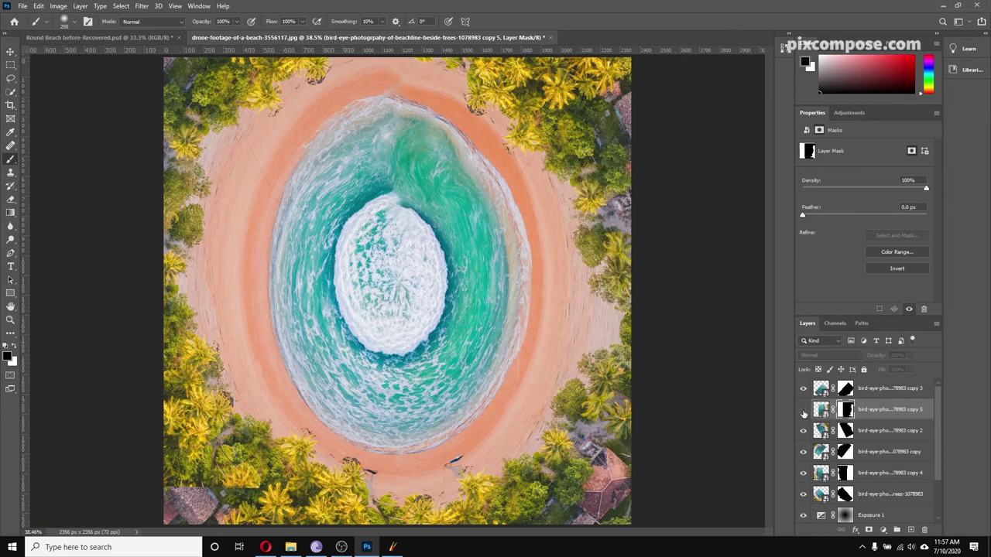
{"action": "left_click", "coordinate": [804, 411]}
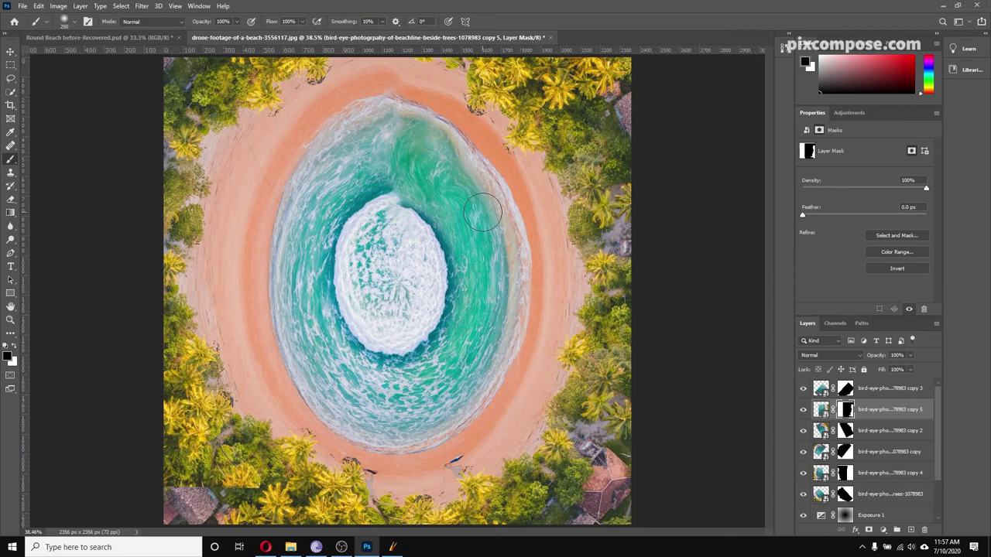
Step: Decline rasterizing copy 2, then pick the copy 4 trees and target copy 4's mask
{"action": "left_click", "coordinate": [868, 437]}
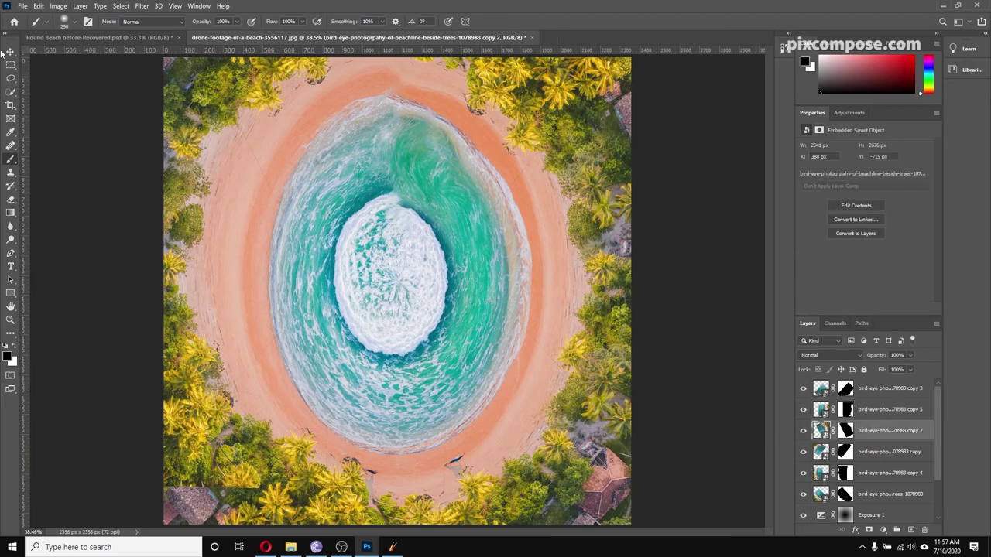
{"action": "left_click", "coordinate": [252, 480]}
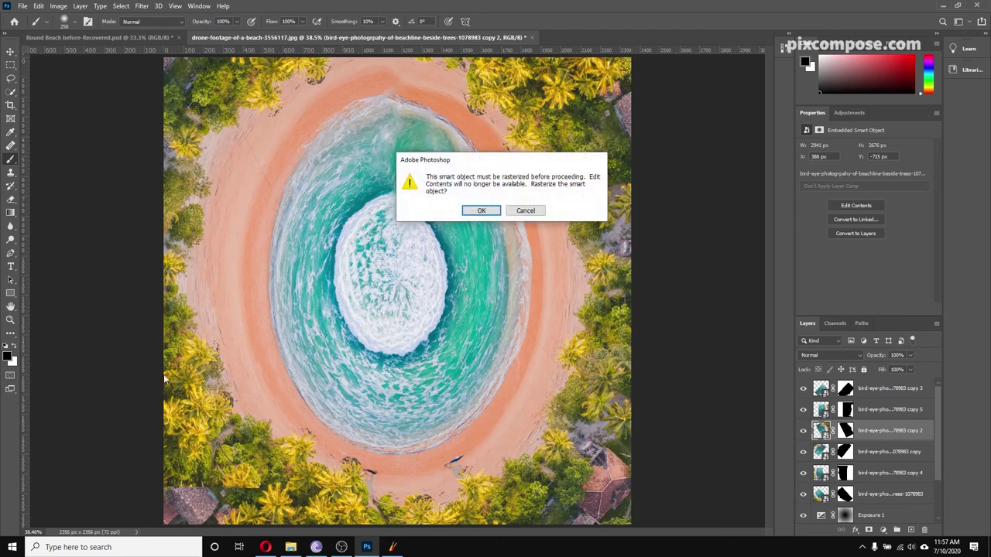
{"action": "left_click", "coordinate": [526, 211]}
{"action": "left_click", "coordinate": [10, 51]}
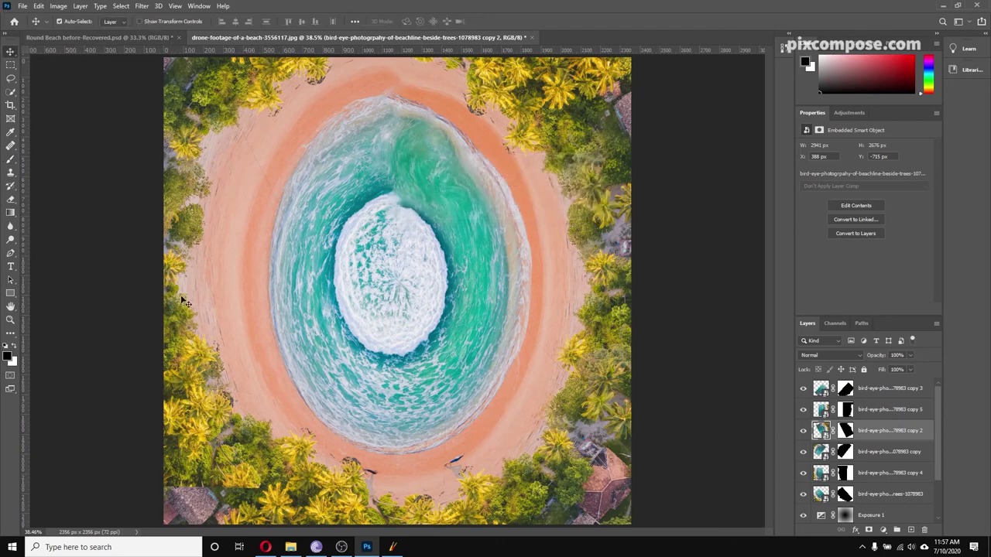
{"action": "left_click", "coordinate": [246, 482]}
{"action": "left_click", "coordinate": [846, 473]}
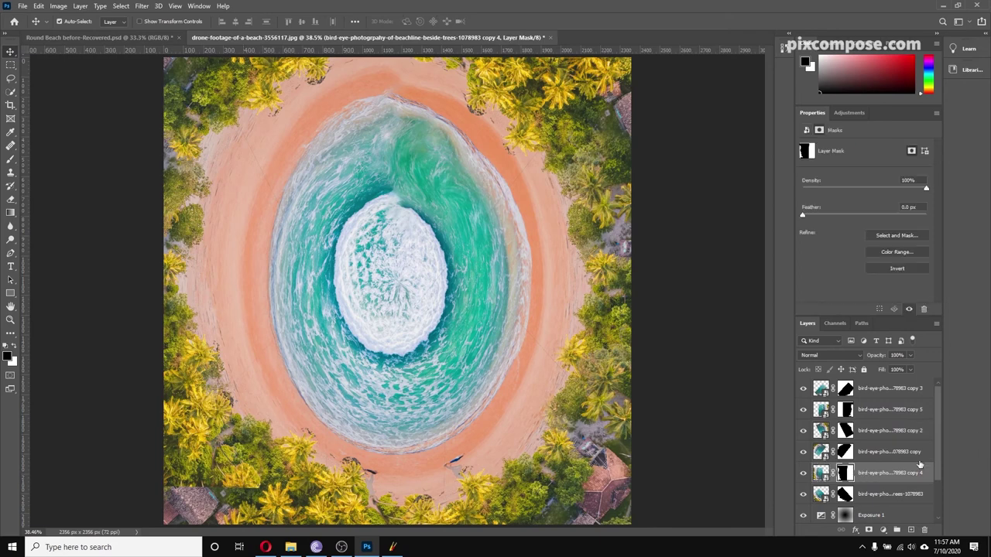
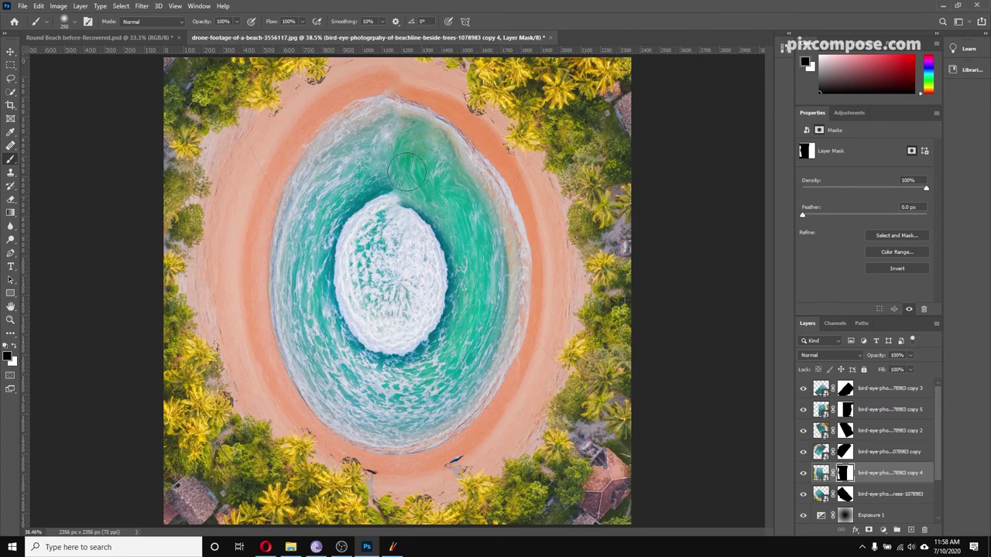
Step: Paint the copy 4 mask over the upper water, then begin a Free Transform on Layer 1
{"action": "mouse_move", "coordinate": [406, 172]}
{"action": "left_mouse_down"}
{"action": "mouse_move", "coordinate": [335, 245]}
{"action": "mouse_move", "coordinate": [401, 205]}
{"action": "mouse_move", "coordinate": [349, 275]}
{"action": "mouse_move", "coordinate": [374, 187]}
{"action": "mouse_move", "coordinate": [396, 230]}
{"action": "left_mouse_up"}
{"action": "key", "text": "v"}
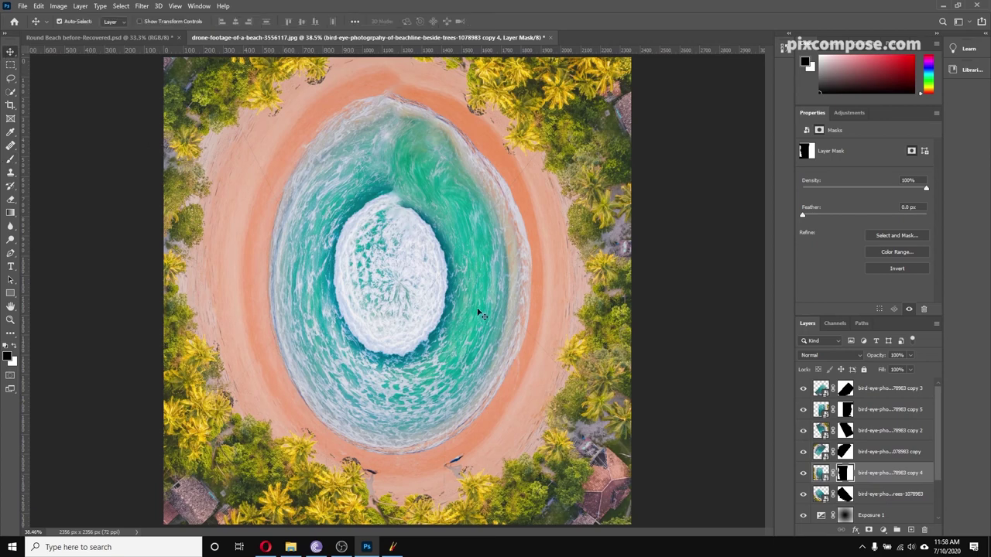
{"action": "key", "text": "alt+bracketleft"}
{"action": "key", "text": "alt+bracketleft"}
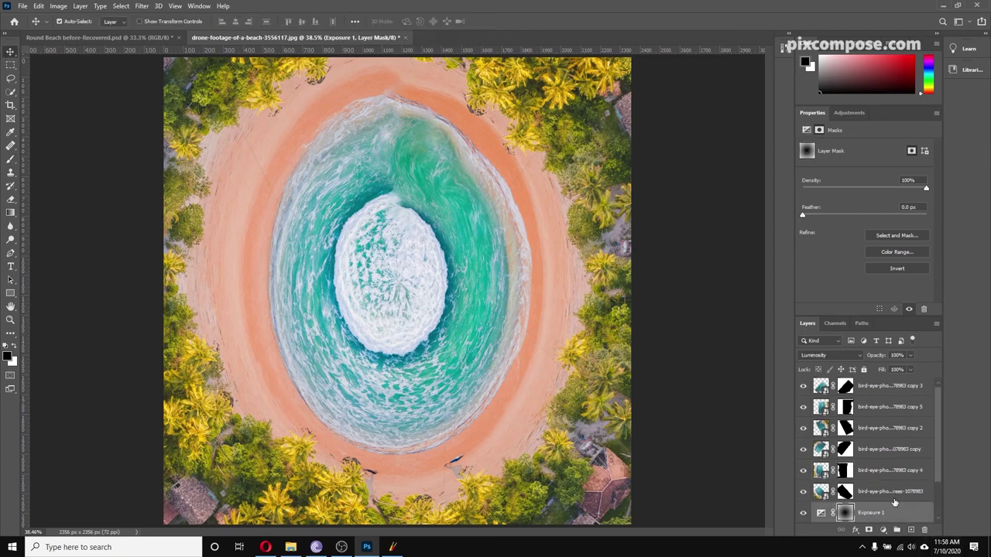
{"action": "scroll", "coordinate": [894, 504], "scroll_direction": "down", "scroll_amount": 2}
{"action": "left_click", "coordinate": [885, 486]}
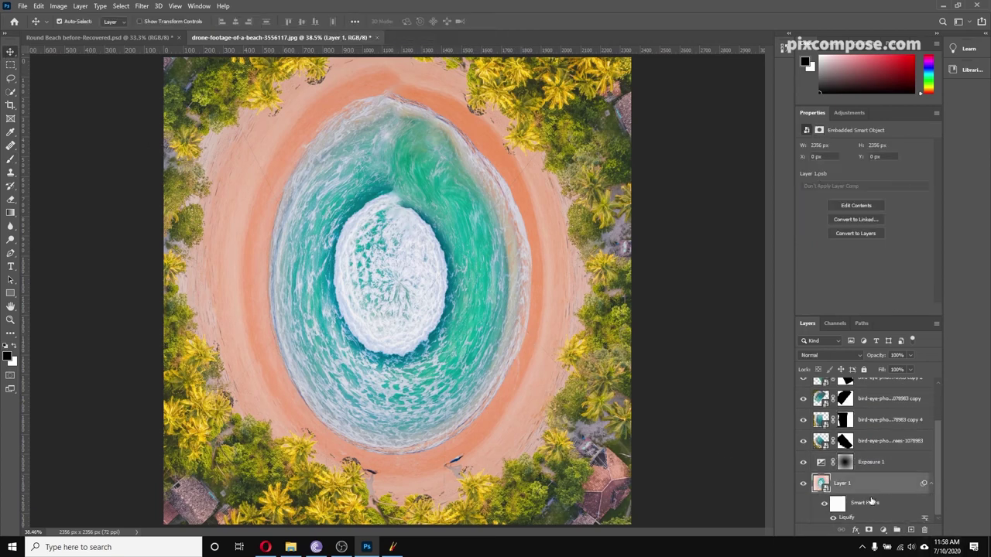
{"action": "key", "text": "ctrl+t"}
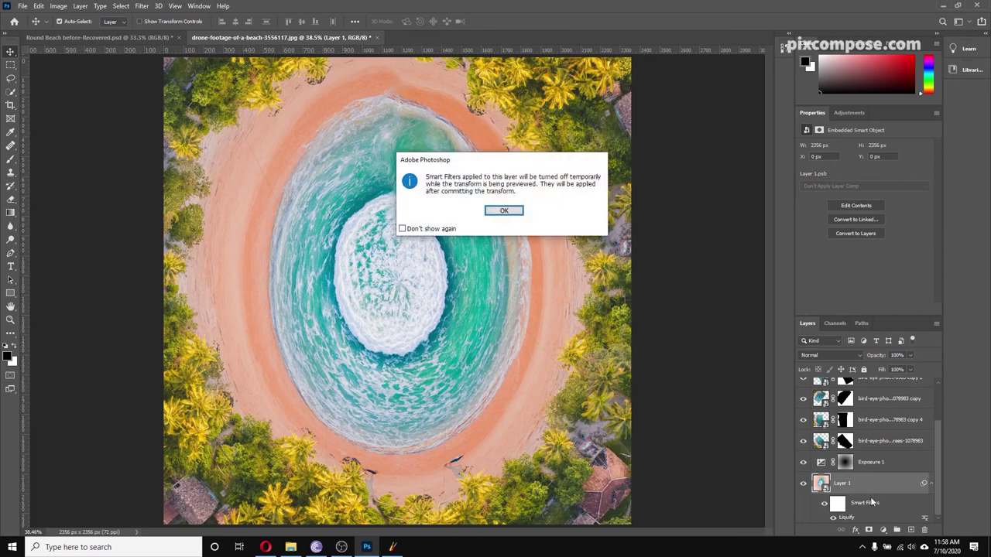
Step: Stretch Layer 1 horizontally to W 120.75% (2844 × 2356 px) and commit the transform
{"action": "left_click", "coordinate": [508, 212]}
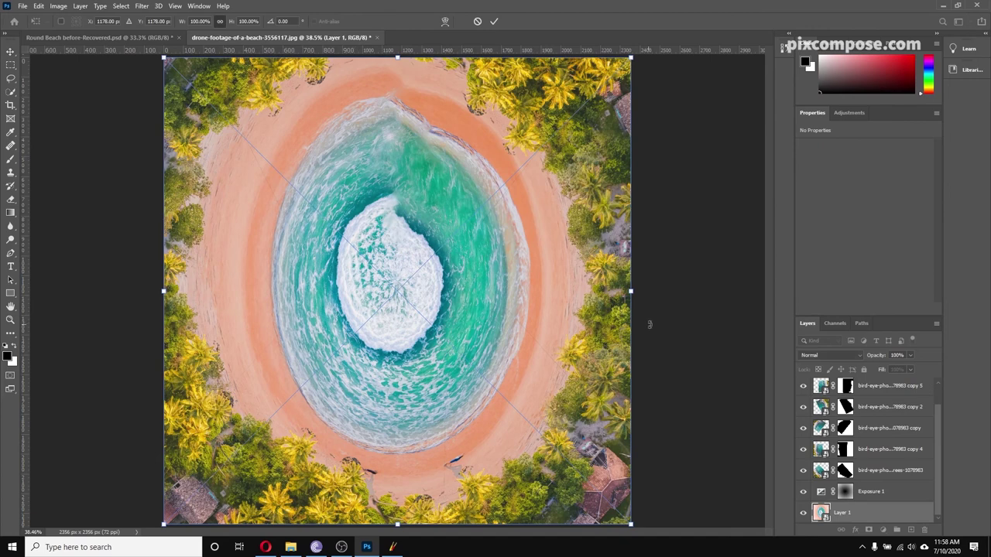
{"action": "right_click", "coordinate": [409, 288]}
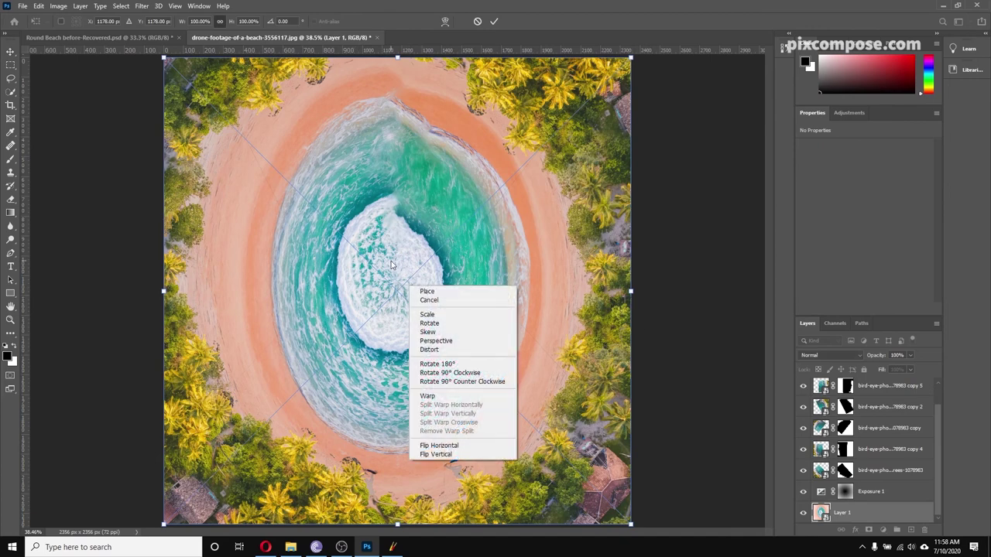
{"action": "left_click", "coordinate": [391, 265]}
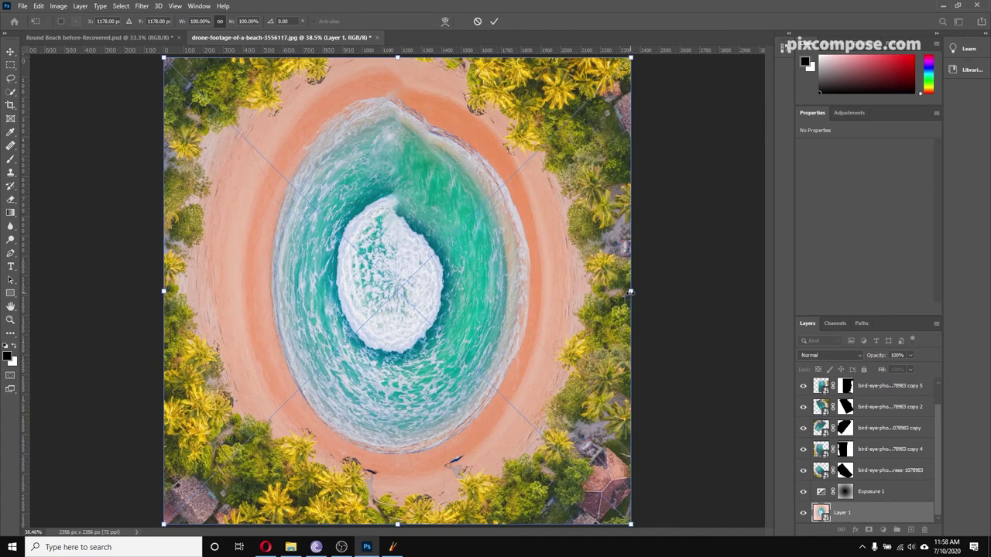
{"action": "left_click_drag", "start_coordinate": [630, 291], "coordinate": [641, 292]}
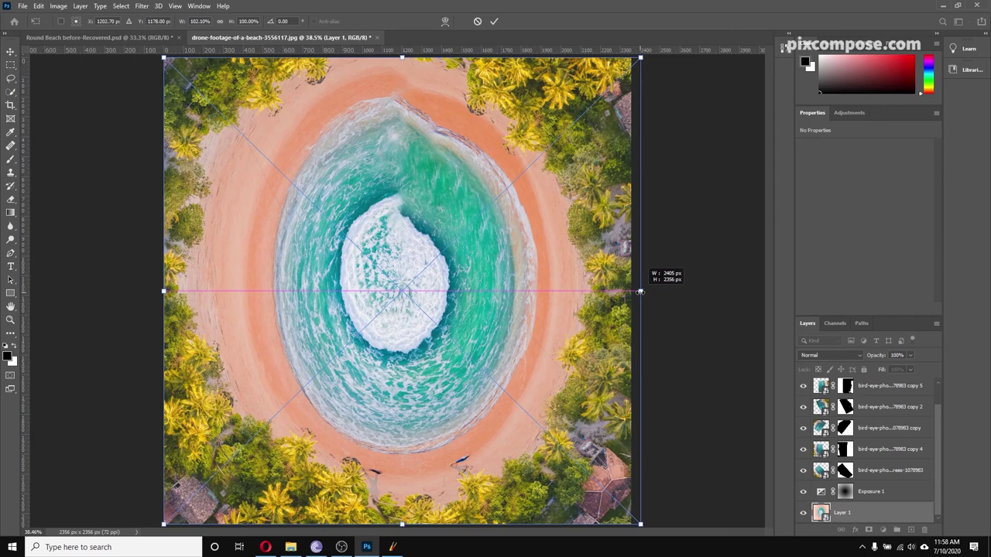
{"action": "left_click_drag", "start_coordinate": [640, 292], "coordinate": [679, 291]}
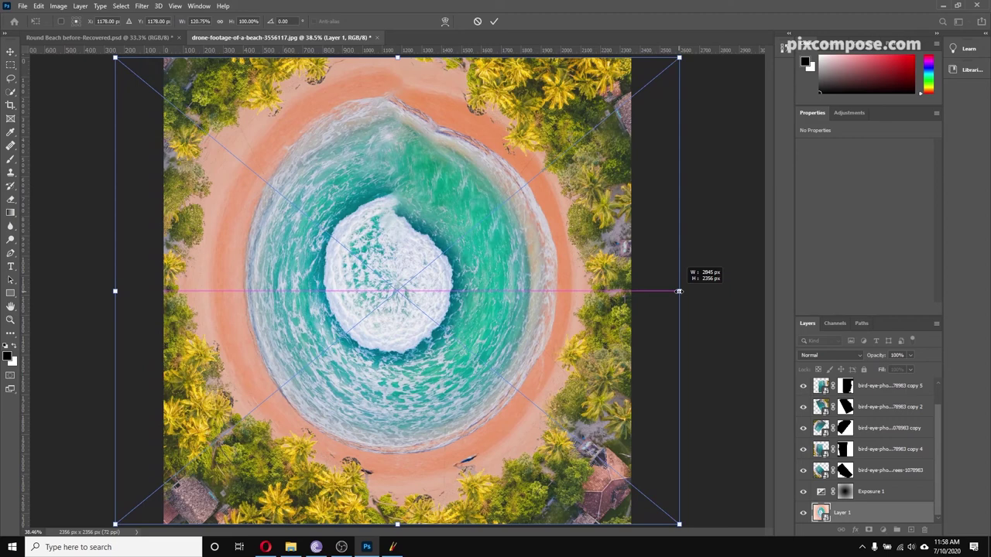
{"action": "left_click_drag", "start_coordinate": [679, 291], "coordinate": [680, 291]}
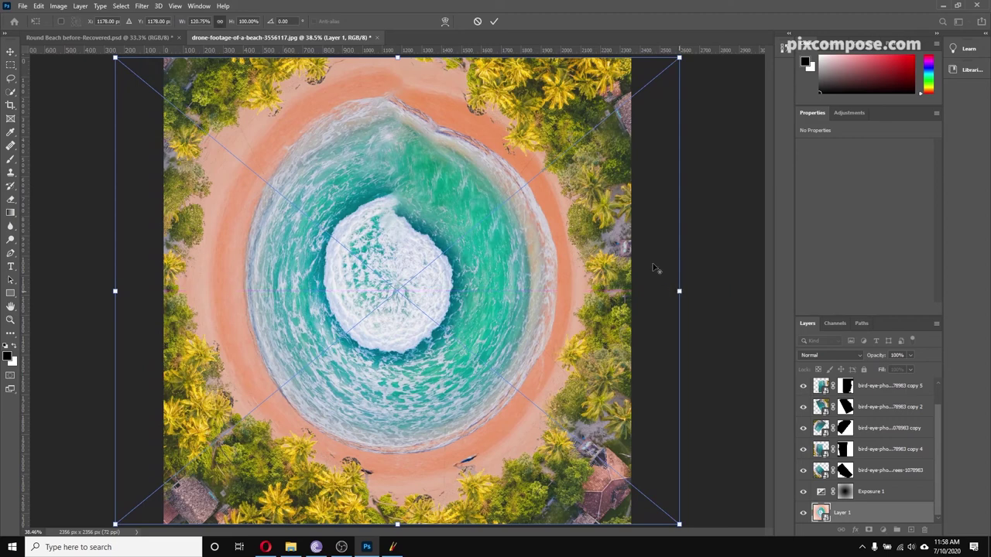
{"action": "left_click", "coordinate": [494, 21]}
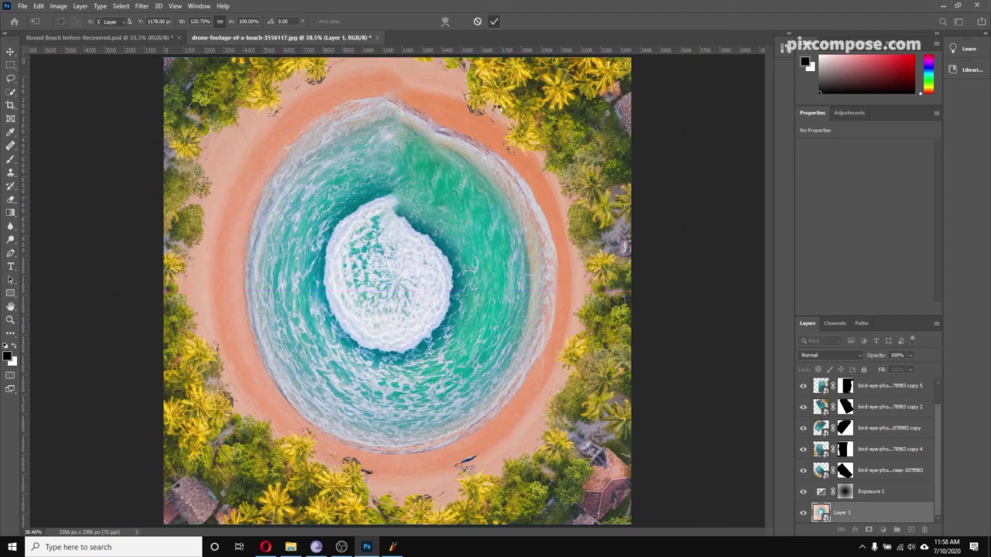
{"action": "key", "text": "ctrl+shift+x"}
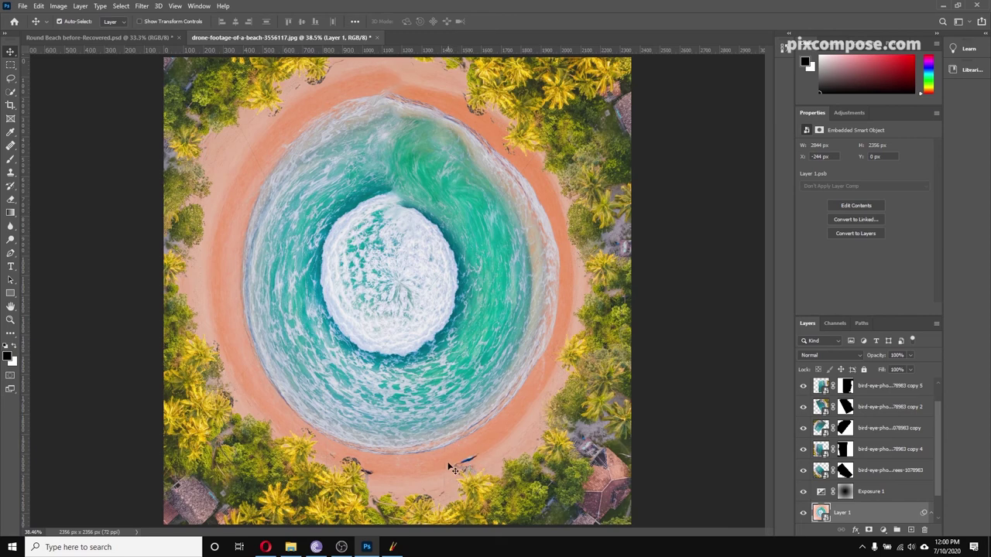
Step: Open Layer 1's smart object contents and set up the Spot Healing Brush at size 80
{"action": "double_click", "coordinate": [822, 513]}
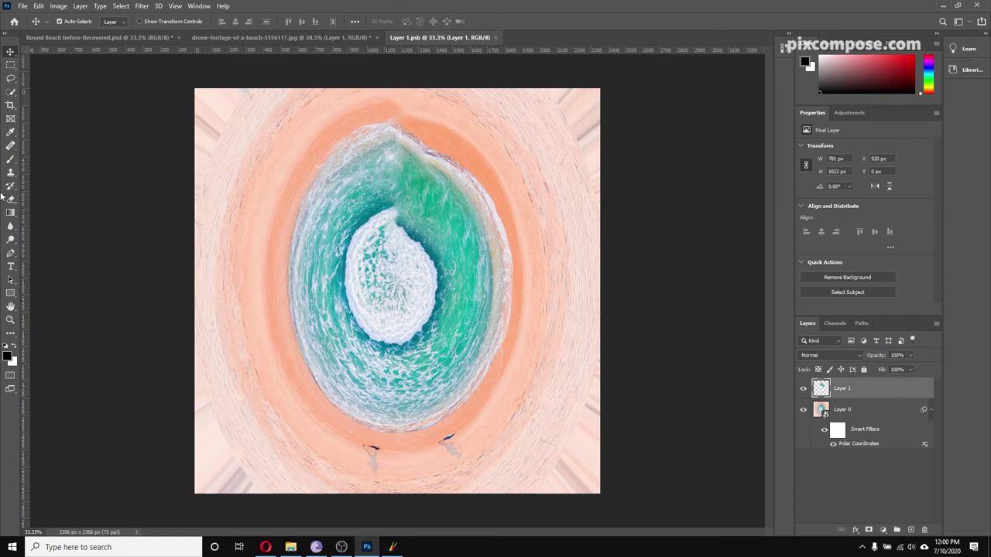
{"action": "key", "text": "j"}
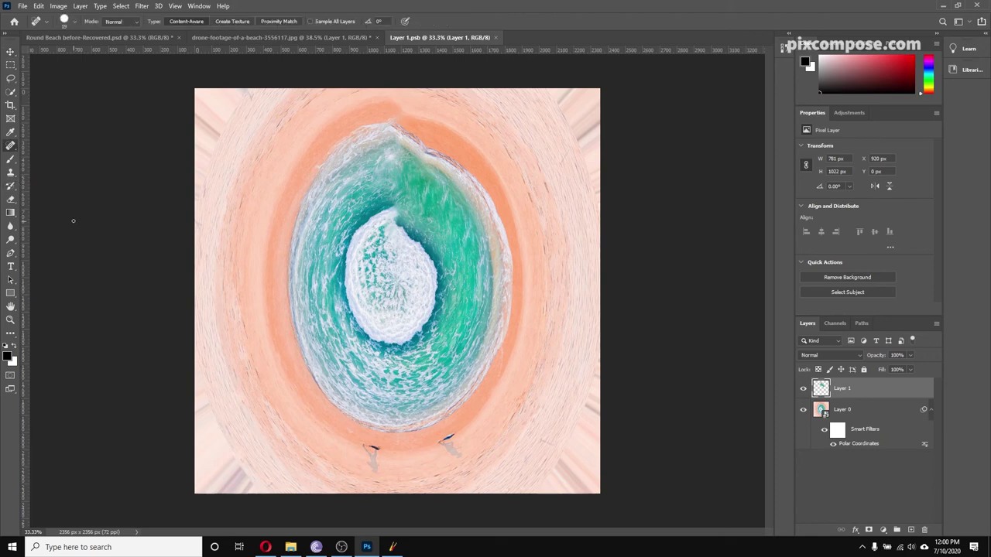
{"action": "right_click", "coordinate": [12, 147]}
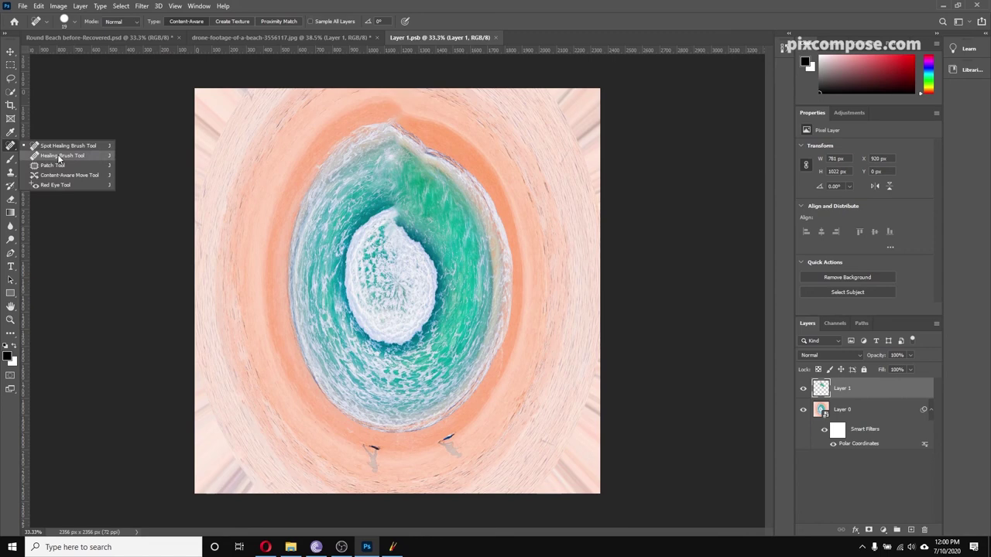
{"action": "left_click", "coordinate": [98, 151]}
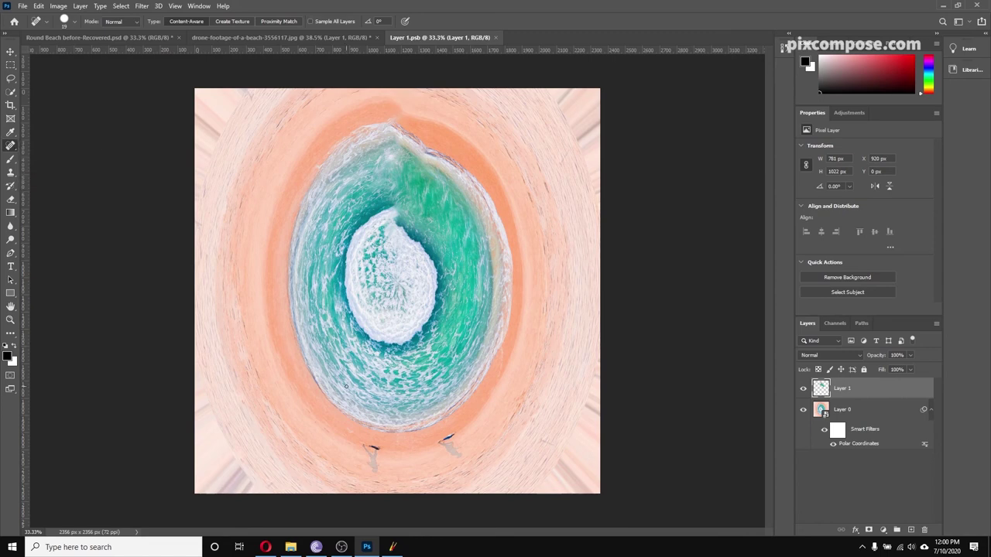
{"action": "key", "text": "bracketright"}
{"action": "key", "text": "bracketright"}
{"action": "key", "text": "bracketright"}
{"action": "key", "text": "bracketright"}
Step: Heal away the small beach figures with Sample All Layers, save Layer 1.psb, and return to the composite
{"action": "mouse_move", "coordinate": [357, 452]}
{"action": "left_mouse_down"}
{"action": "mouse_move", "coordinate": [373, 449]}
{"action": "mouse_move", "coordinate": [374, 475]}
{"action": "left_mouse_up"}
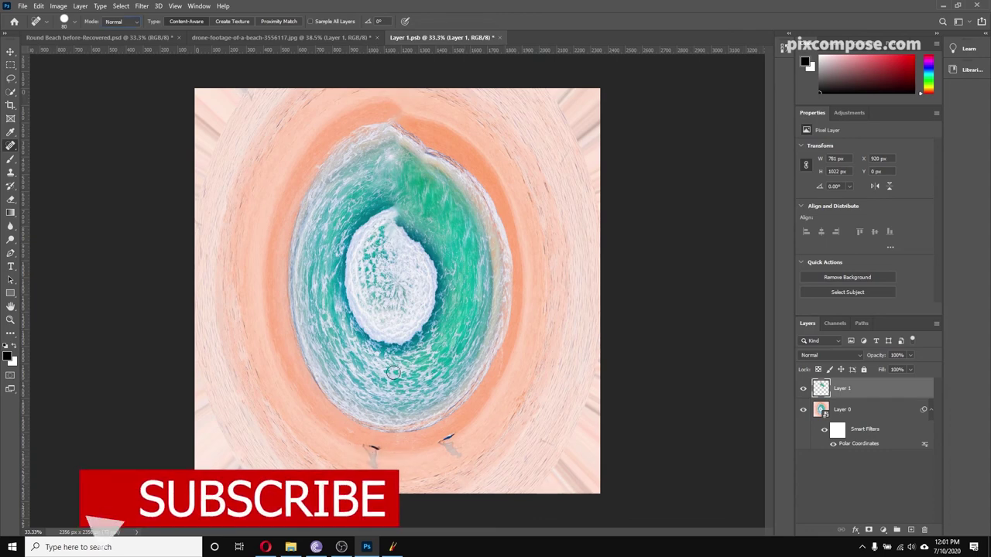
{"action": "left_click_drag", "start_coordinate": [386, 319], "coordinate": [379, 300]}
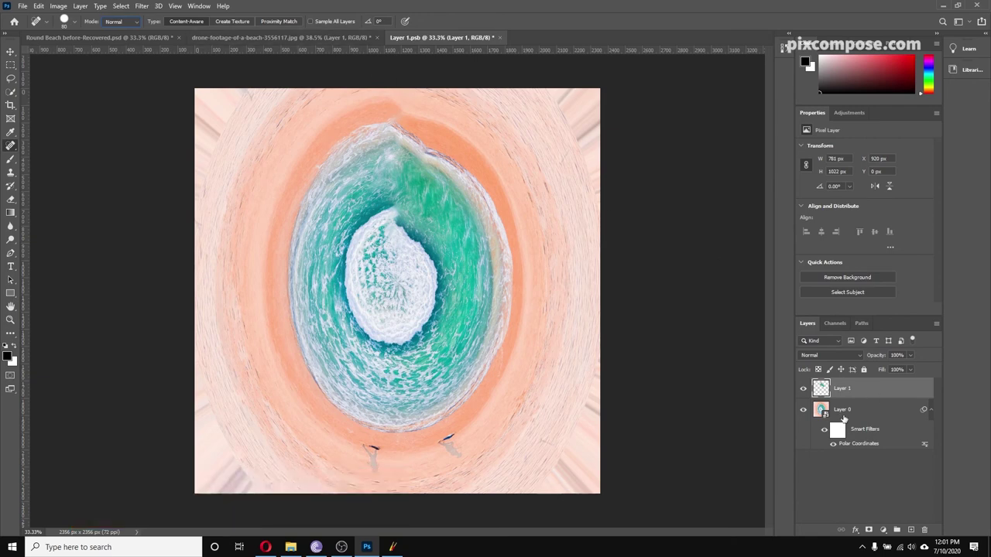
{"action": "left_click", "coordinate": [338, 21]}
{"action": "mouse_move", "coordinate": [371, 448]}
{"action": "left_mouse_down"}
{"action": "mouse_move", "coordinate": [364, 449]}
{"action": "mouse_move", "coordinate": [379, 457]}
{"action": "mouse_move", "coordinate": [377, 474]}
{"action": "mouse_move", "coordinate": [375, 459]}
{"action": "left_mouse_up"}
{"action": "mouse_move", "coordinate": [438, 443]}
{"action": "left_mouse_down"}
{"action": "mouse_move", "coordinate": [456, 436]}
{"action": "mouse_move", "coordinate": [457, 460]}
{"action": "mouse_move", "coordinate": [469, 443]}
{"action": "left_mouse_up"}
{"action": "key", "text": "ctrl+s"}
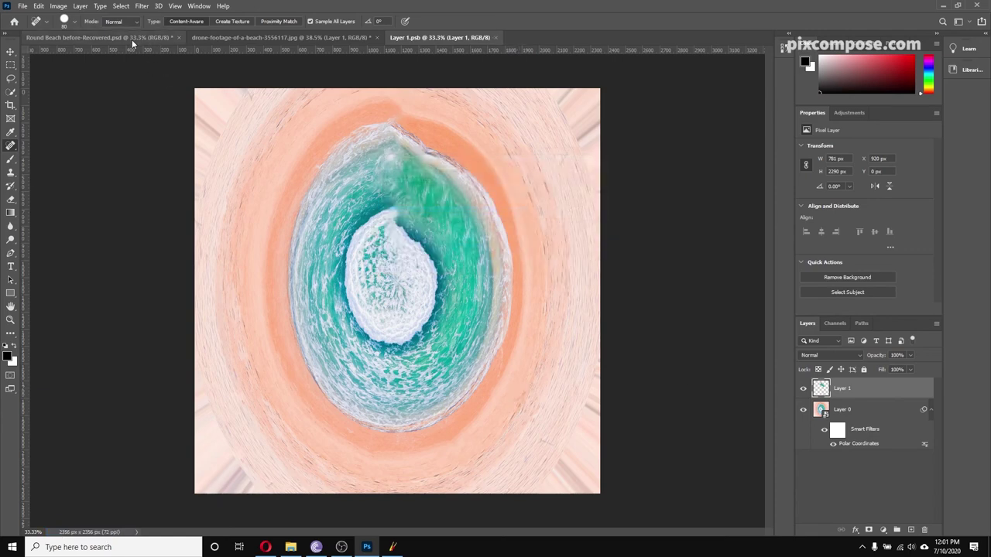
{"action": "left_click", "coordinate": [205, 39]}
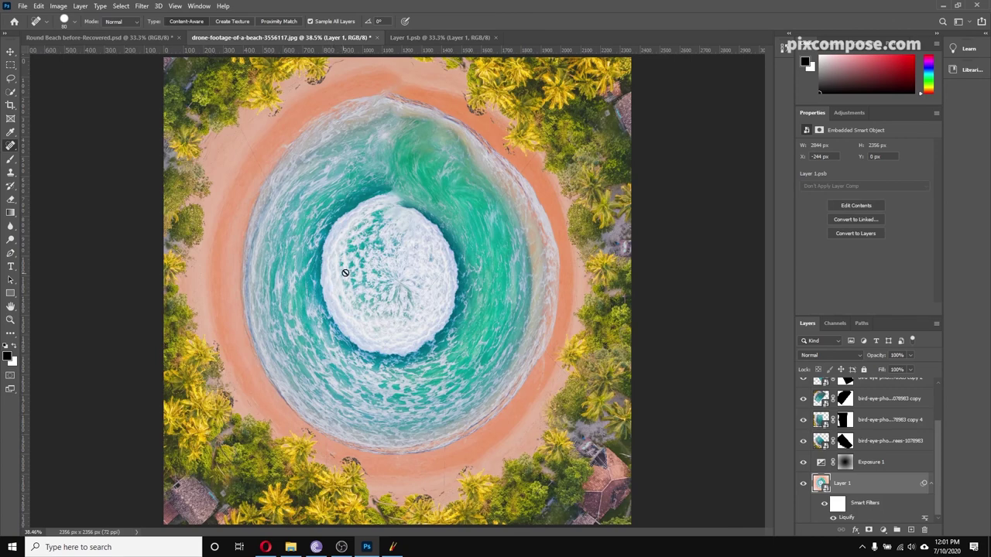
Step: Add a Vibrance adjustment on top with Vibrance +38 and Saturation +16
{"action": "left_click", "coordinate": [497, 244], "text": "ctrl"}
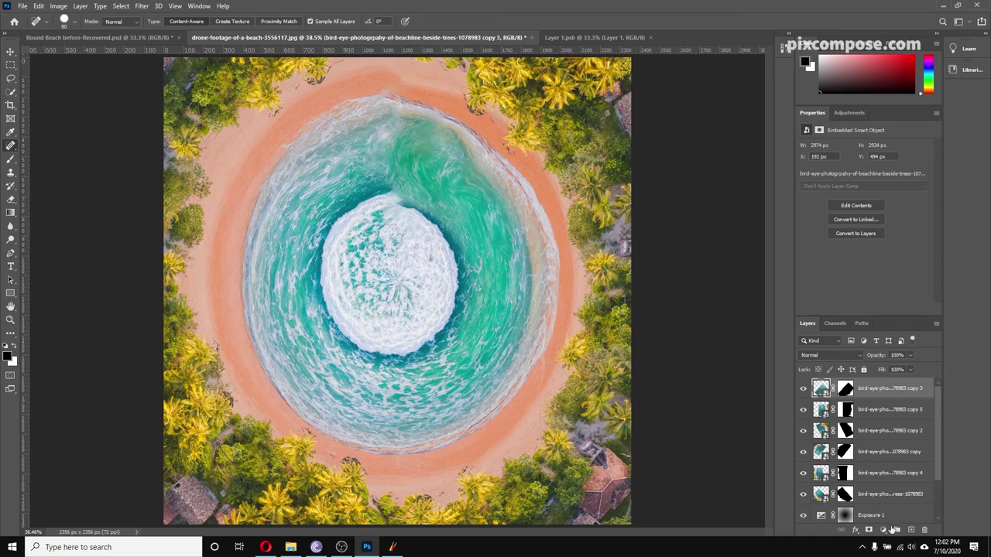
{"action": "left_click", "coordinate": [883, 530]}
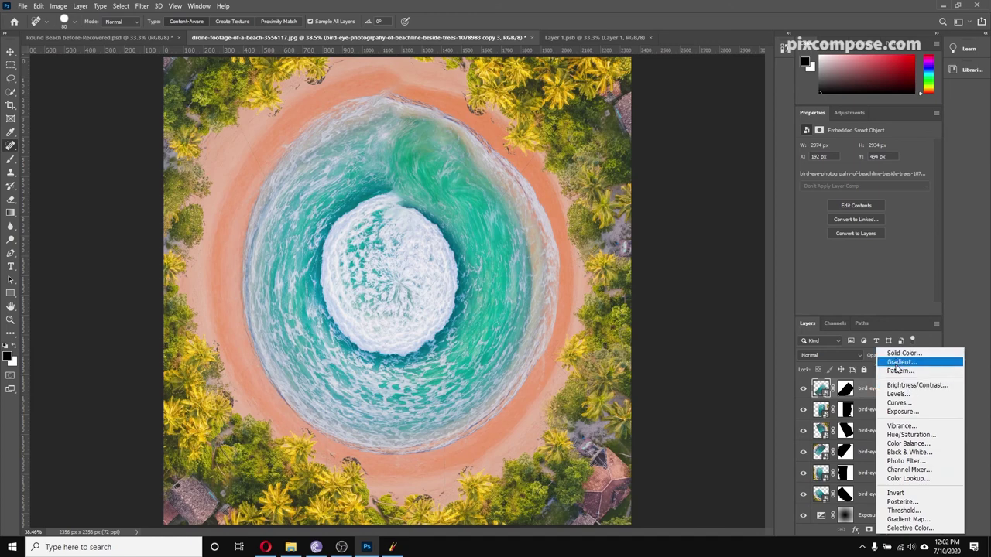
{"action": "left_click", "coordinate": [901, 427]}
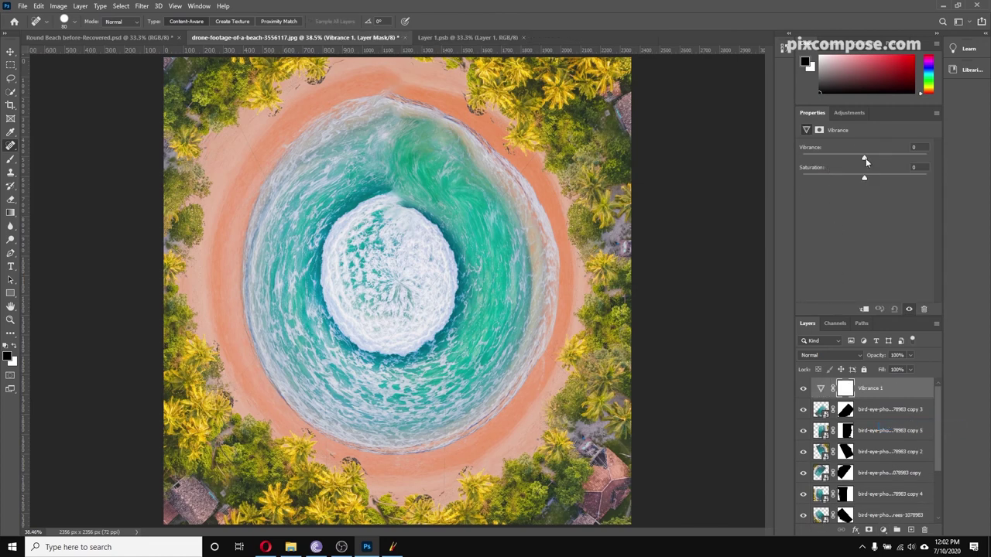
{"action": "left_click_drag", "start_coordinate": [865, 161], "coordinate": [887, 158]}
{"action": "left_click_drag", "start_coordinate": [882, 177], "coordinate": [884, 177]}
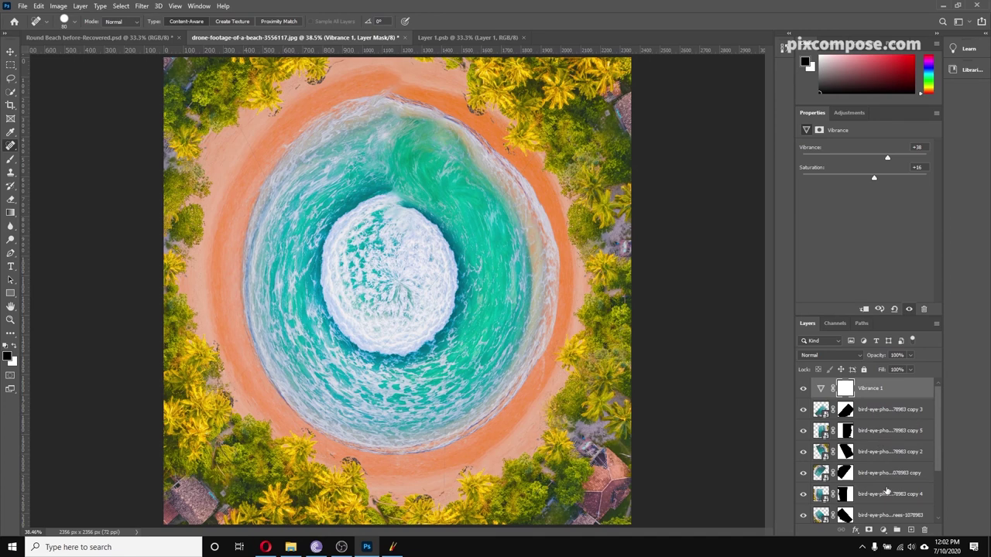
Step: Select the original beachline slice near the bottom and begin transforming it
{"action": "scroll", "coordinate": [862, 481], "scroll_direction": "down", "scroll_amount": 2}
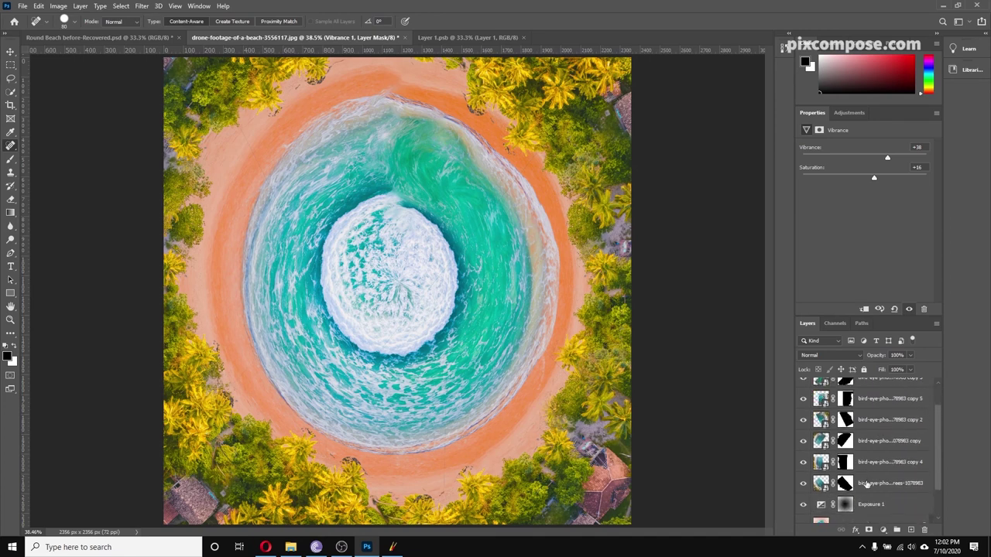
{"action": "left_click", "coordinate": [878, 484]}
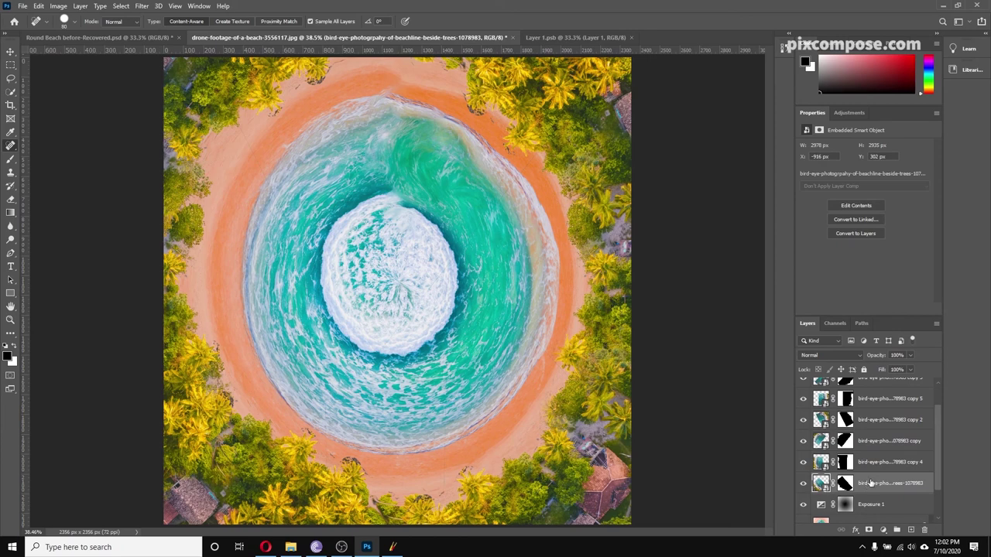
{"action": "key", "text": "ctrl+t"}
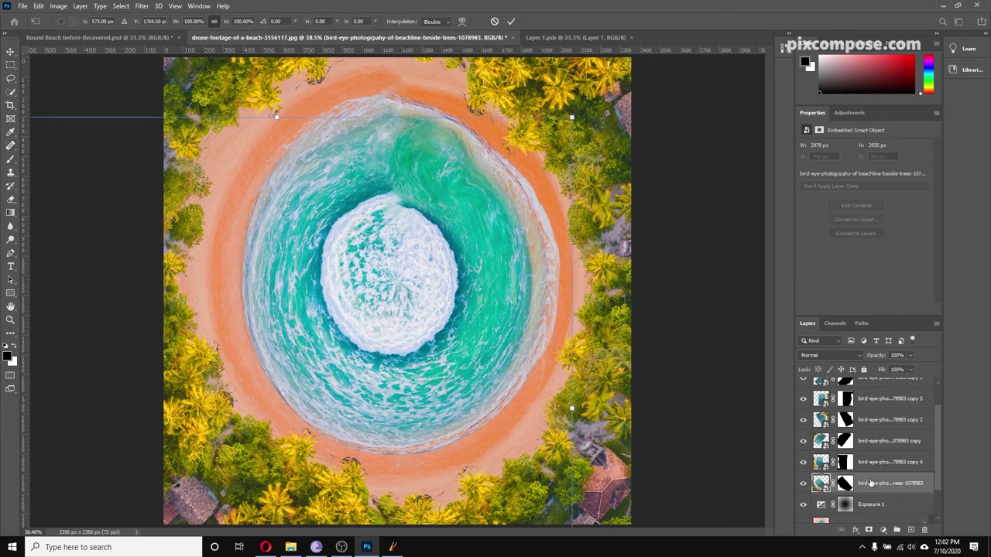
Step: Attempt to warp the smart-object slice, dismiss the masked smart object warning, and exit the transform
{"action": "scroll", "coordinate": [871, 483], "scroll_direction": "up", "scroll_amount": 1}
{"action": "right_click", "coordinate": [414, 292]}
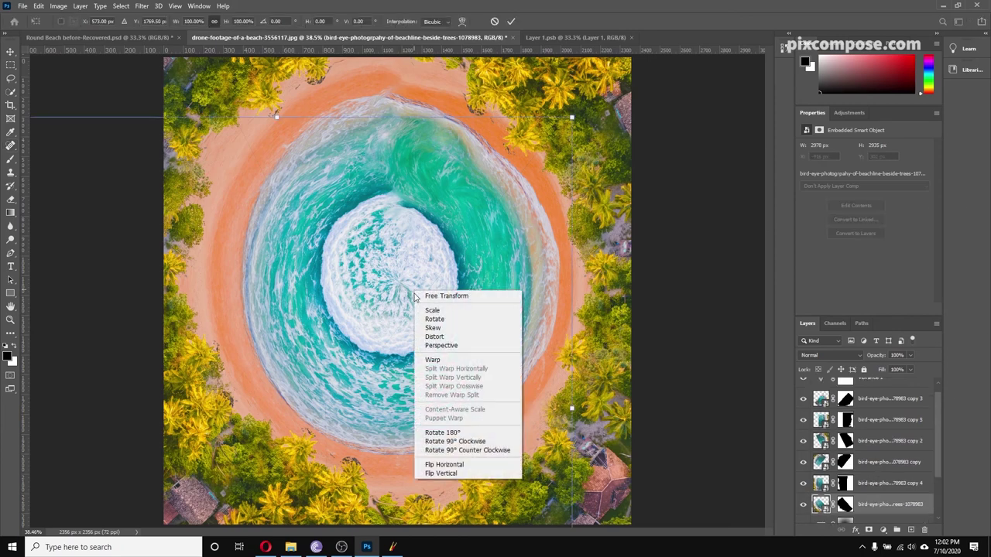
{"action": "left_click", "coordinate": [432, 361]}
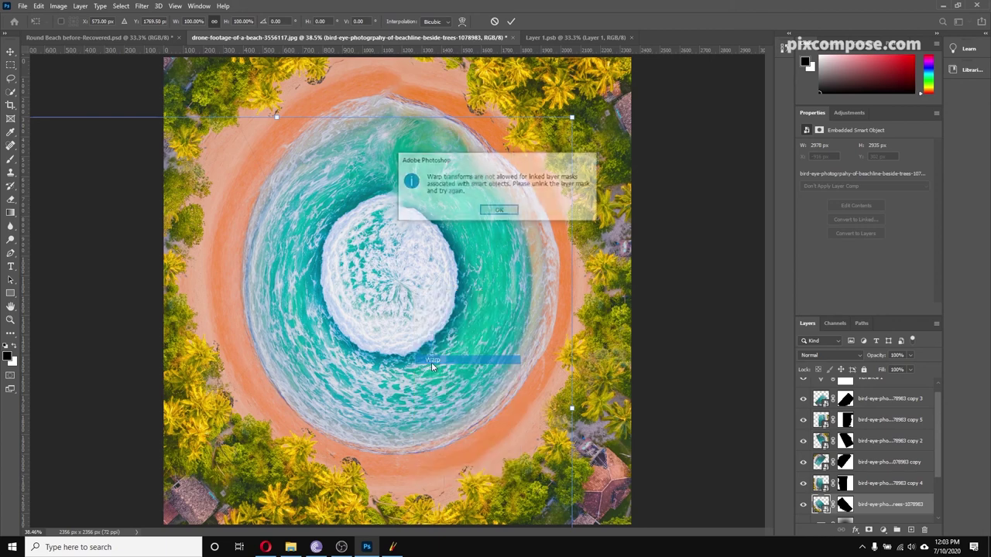
{"action": "left_click", "coordinate": [499, 211]}
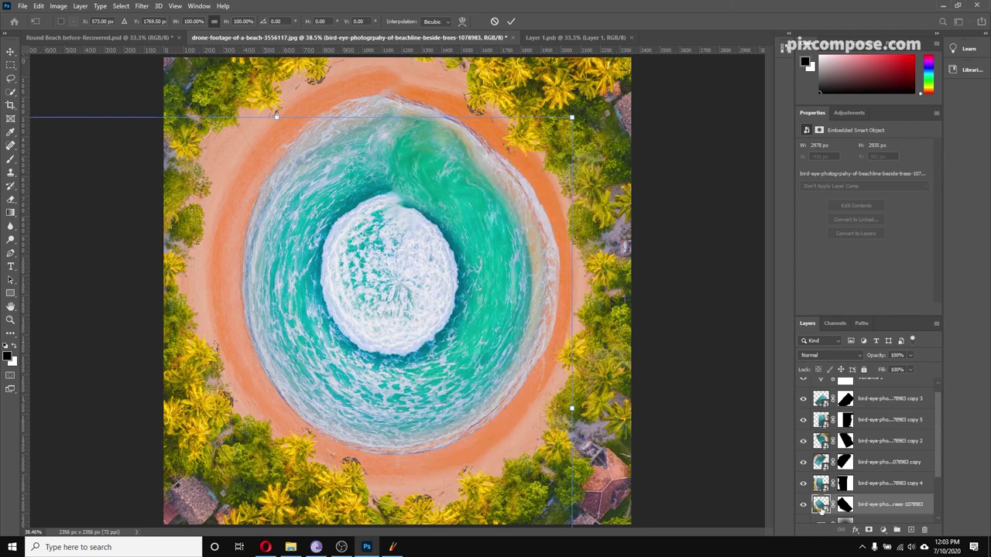
{"action": "key", "text": "Return"}
Step: Rasterize the bottom slice into a pixel layer and start a fresh Free Transform
{"action": "key", "text": "j"}
{"action": "right_click", "coordinate": [879, 508]}
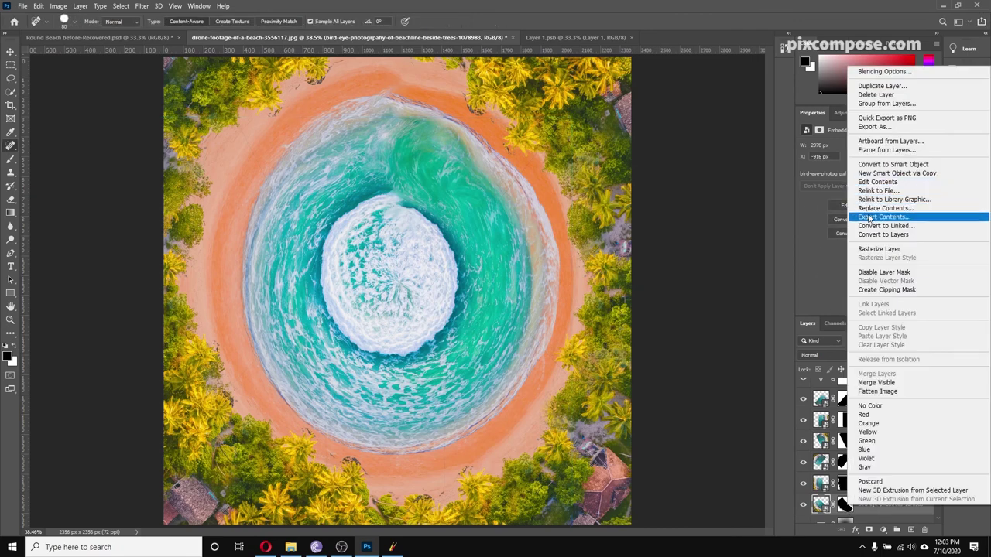
{"action": "left_click", "coordinate": [884, 249]}
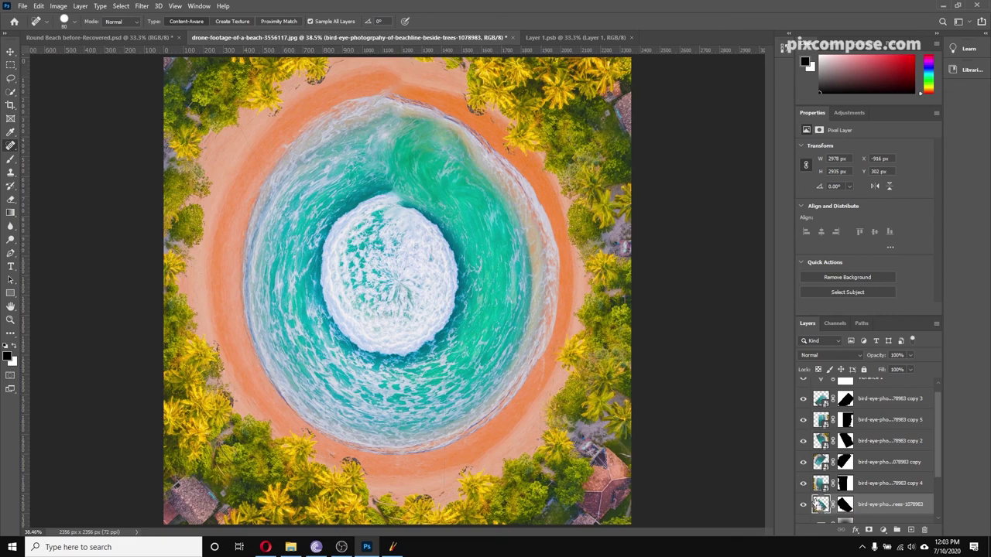
{"action": "key", "text": "ctrl+t"}
Step: Warp the bottom slice's lower-left sand and trees down and right, then commit
{"action": "right_click", "coordinate": [360, 274]}
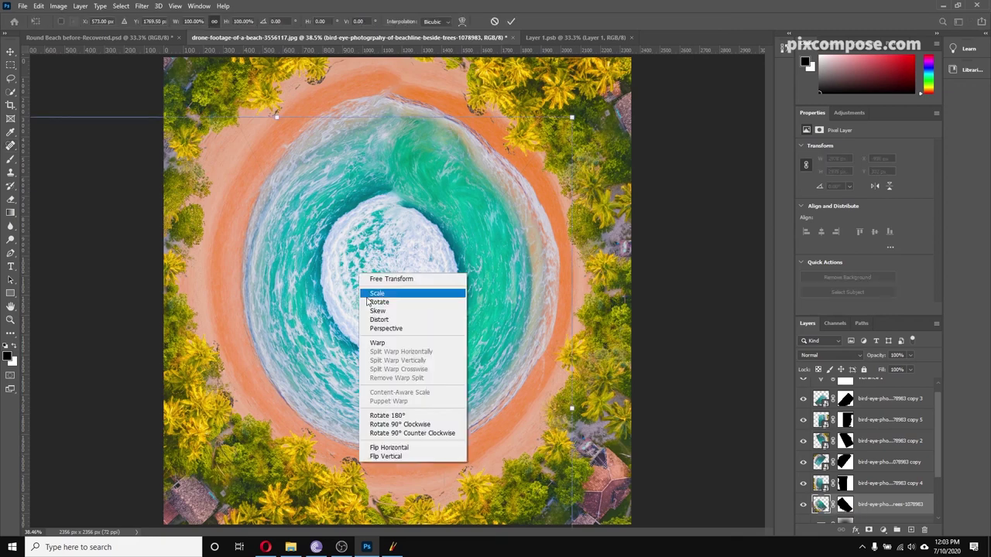
{"action": "left_click", "coordinate": [378, 343]}
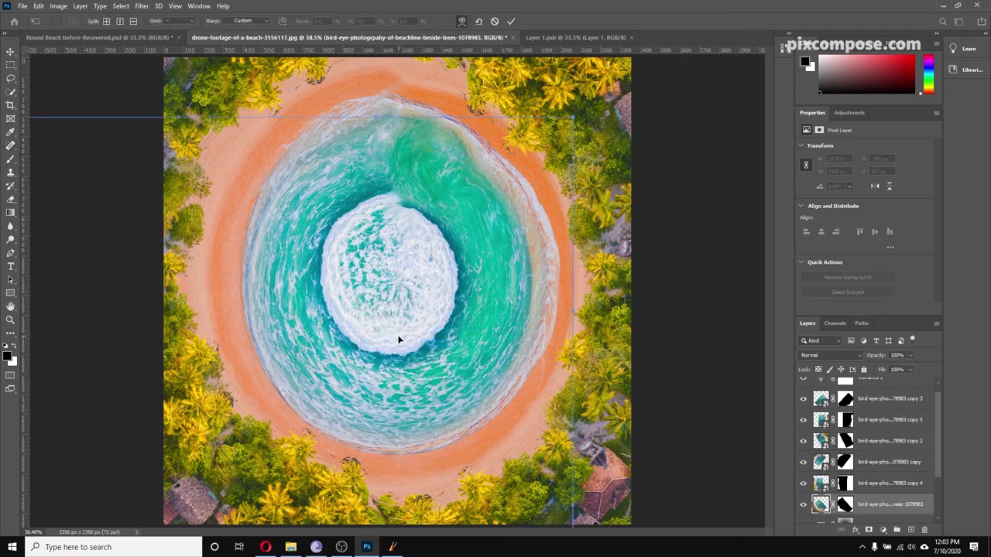
{"action": "left_click_drag", "start_coordinate": [254, 450], "coordinate": [261, 498]}
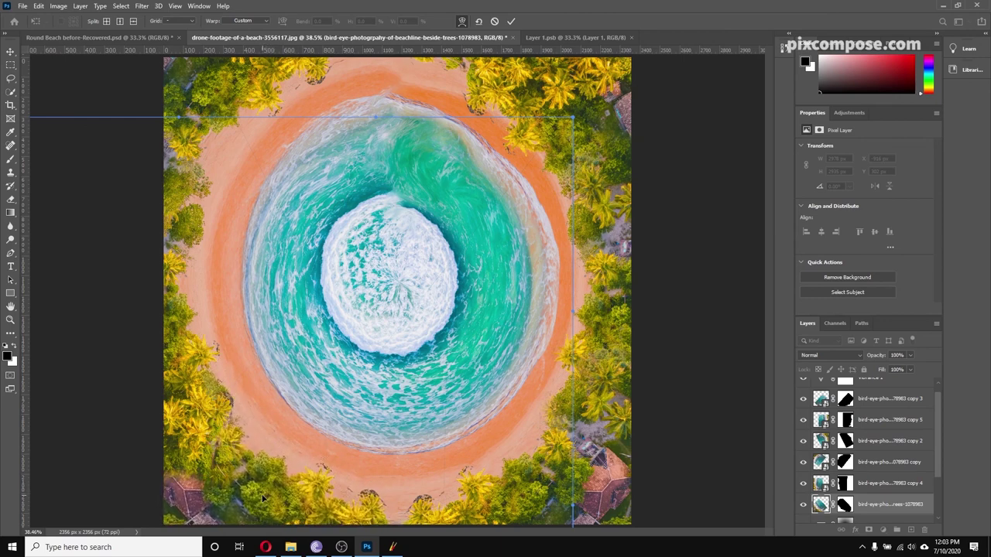
{"action": "left_click", "coordinate": [511, 22]}
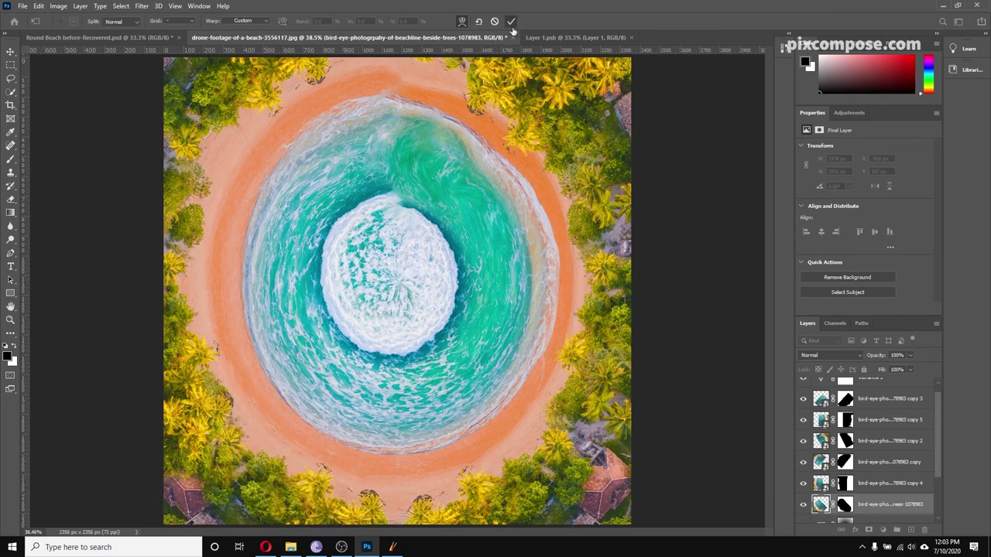
{"action": "left_click", "coordinate": [882, 490]}
Step: Rasterize the copy 4 slice and put it into Warp transform mode
{"action": "right_click", "coordinate": [883, 487]}
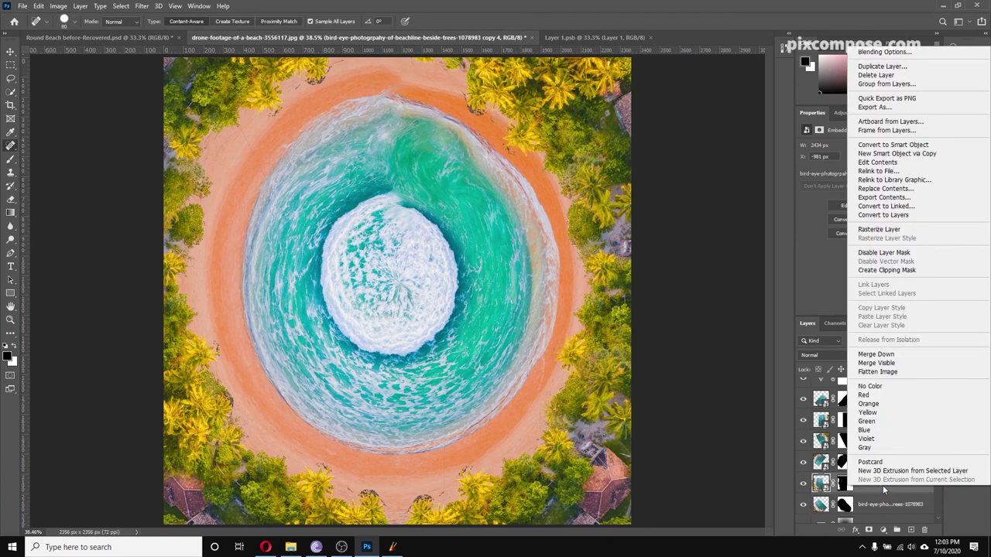
{"action": "left_click", "coordinate": [878, 230]}
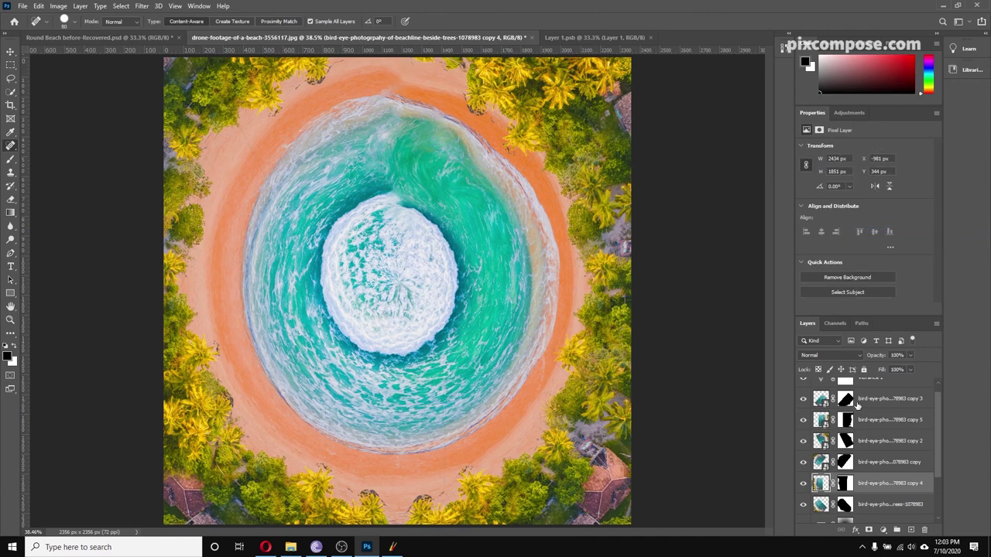
{"action": "key", "text": "ctrl+t"}
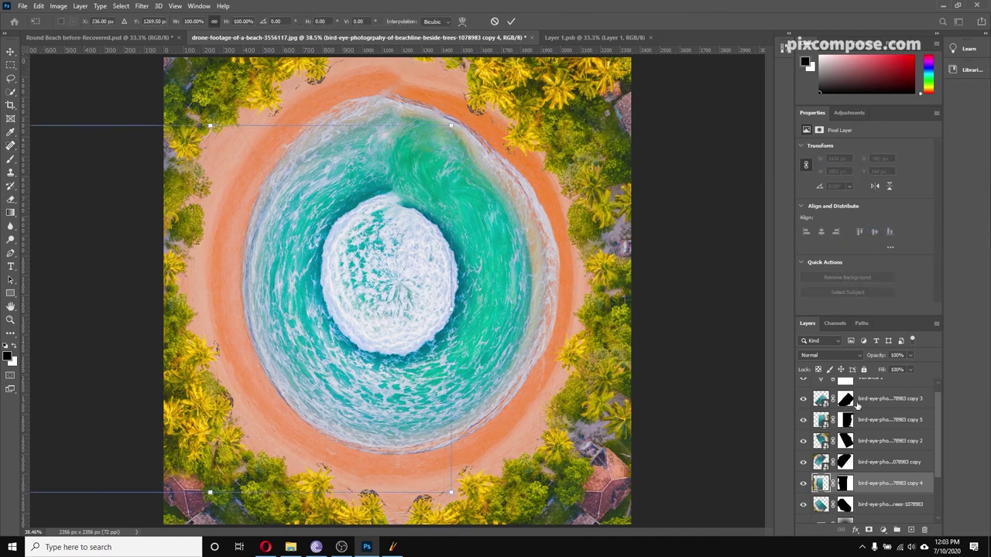
{"action": "right_click", "coordinate": [178, 326]}
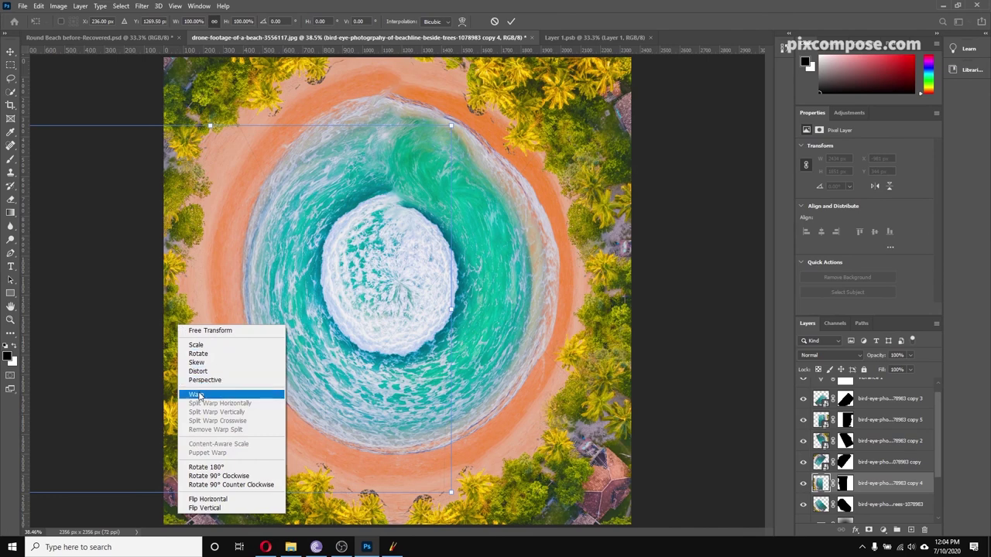
{"action": "left_click", "coordinate": [198, 395]}
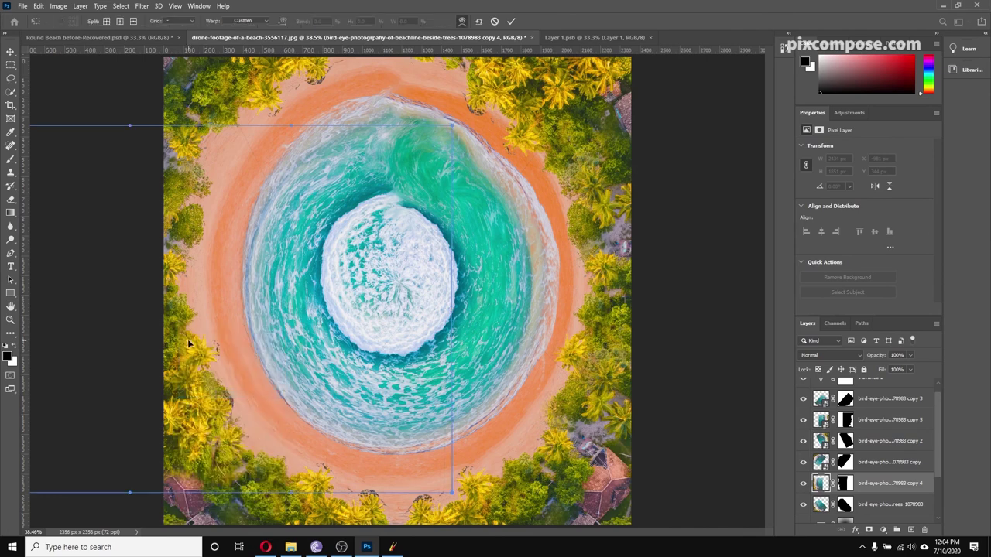
Step: Warp copy 4's left-edge palms, sand and bottom-left corner to blend the seam, then commit
{"action": "left_click_drag", "start_coordinate": [188, 344], "coordinate": [227, 470]}
{"action": "left_click_drag", "start_coordinate": [184, 211], "coordinate": [168, 207]}
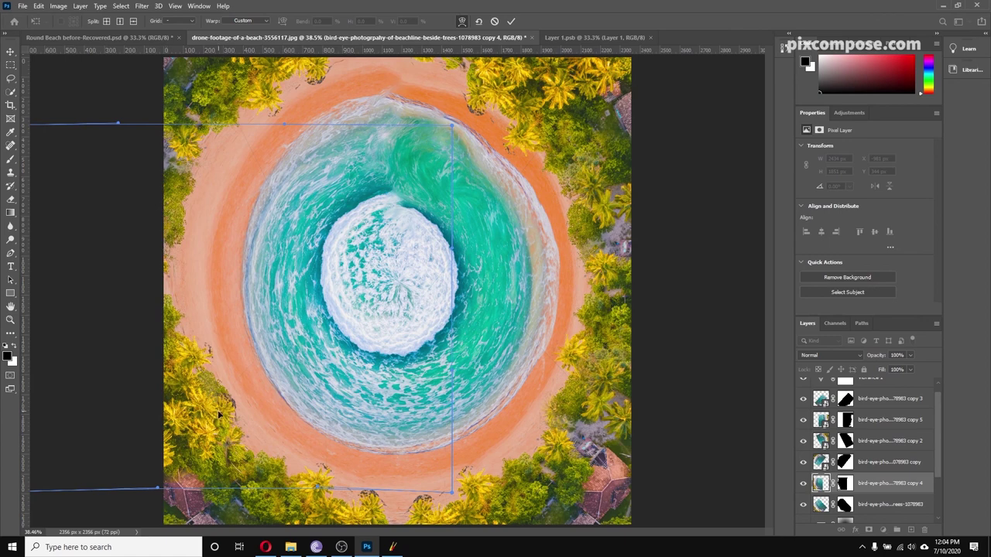
{"action": "left_click_drag", "start_coordinate": [220, 416], "coordinate": [202, 425]}
{"action": "mouse_move", "coordinate": [229, 484]}
{"action": "left_mouse_down"}
{"action": "mouse_move", "coordinate": [218, 468]}
{"action": "mouse_move", "coordinate": [219, 478]}
{"action": "left_mouse_up"}
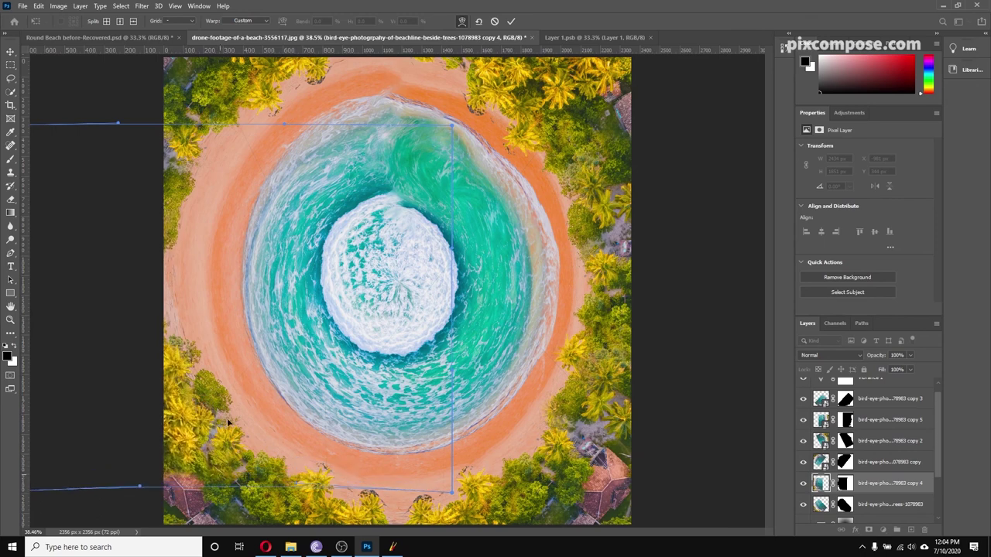
{"action": "left_click_drag", "start_coordinate": [171, 360], "coordinate": [190, 352]}
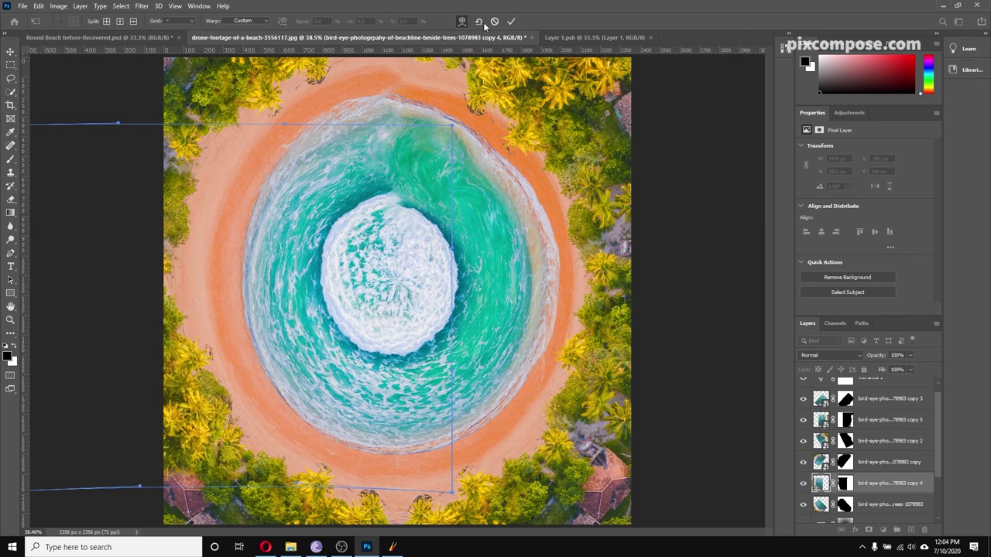
{"action": "left_click", "coordinate": [511, 21]}
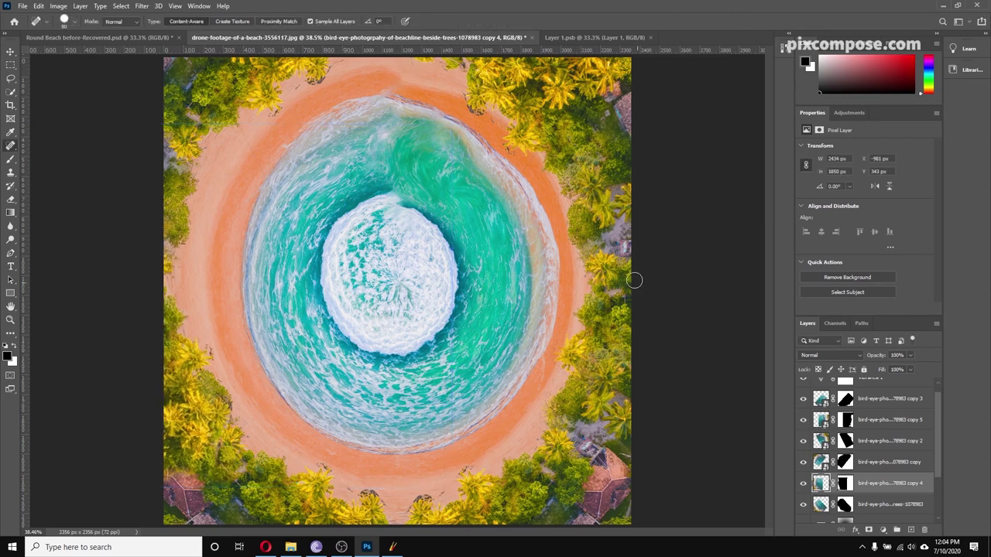
{"action": "left_click", "coordinate": [880, 464]}
Step: Rasterize the copy slice and put it into Warp transform mode
{"action": "right_click", "coordinate": [881, 465]}
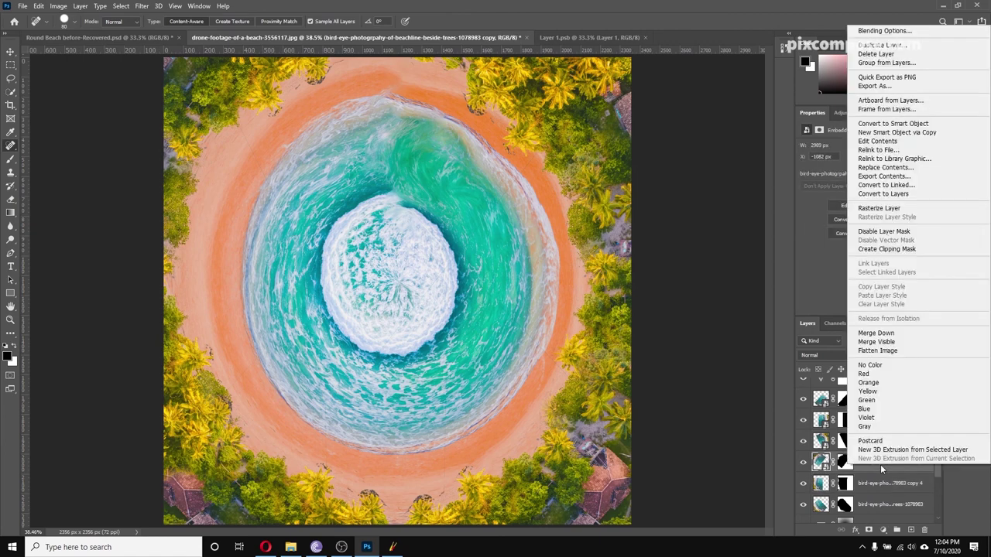
{"action": "left_click", "coordinate": [879, 208]}
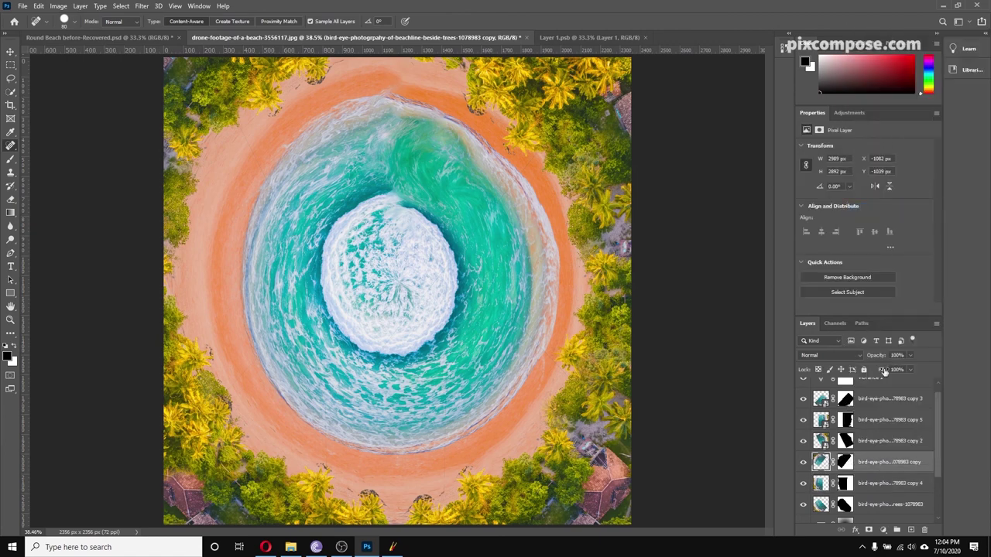
{"action": "key", "text": "ctrl+t"}
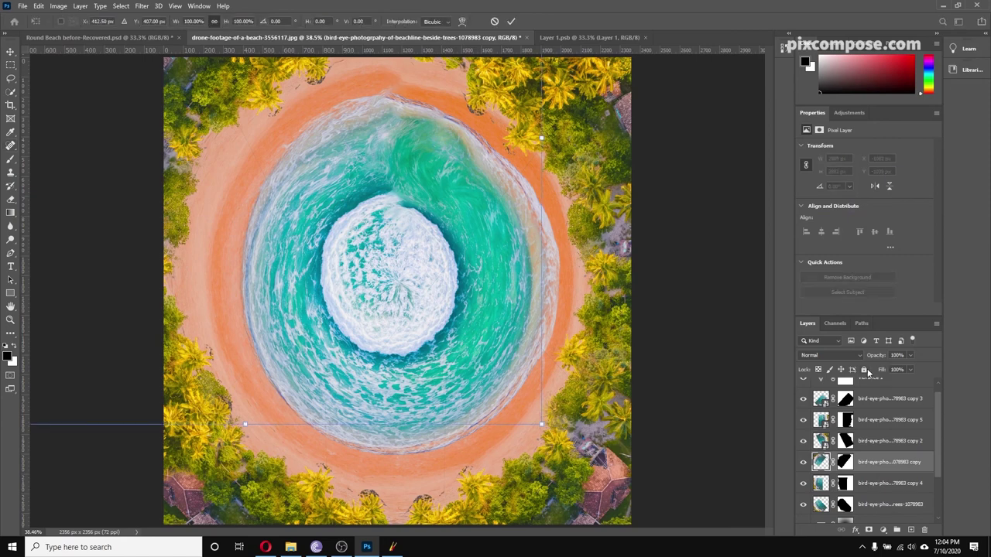
{"action": "right_click", "coordinate": [359, 495]}
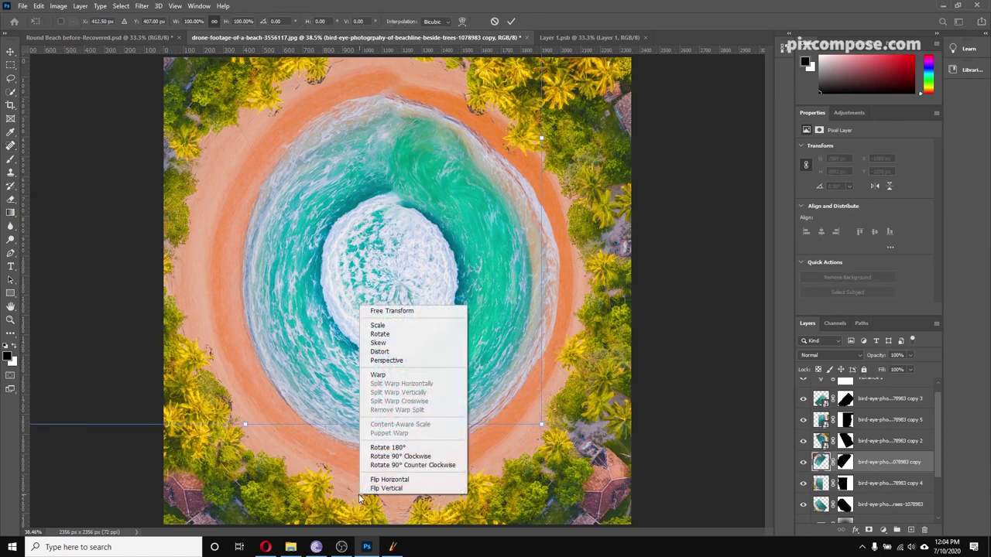
{"action": "left_click", "coordinate": [378, 375]}
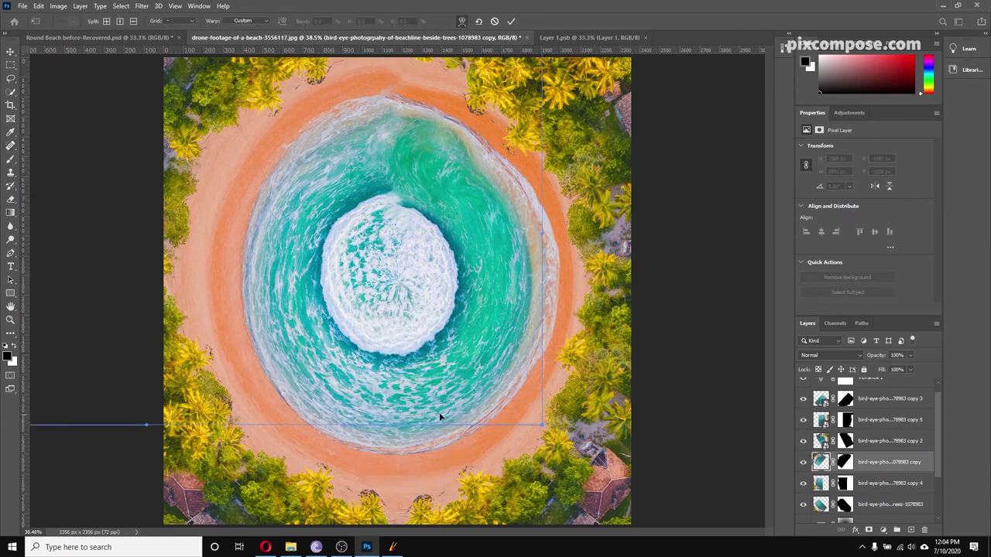
Step: Warp the top-left trees and sand into place, commit, and switch to Round Beach before-Recovered.psd
{"action": "left_click_drag", "start_coordinate": [237, 122], "coordinate": [224, 104]}
{"action": "left_click_drag", "start_coordinate": [178, 139], "coordinate": [194, 137]}
{"action": "left_click_drag", "start_coordinate": [278, 84], "coordinate": [275, 75]}
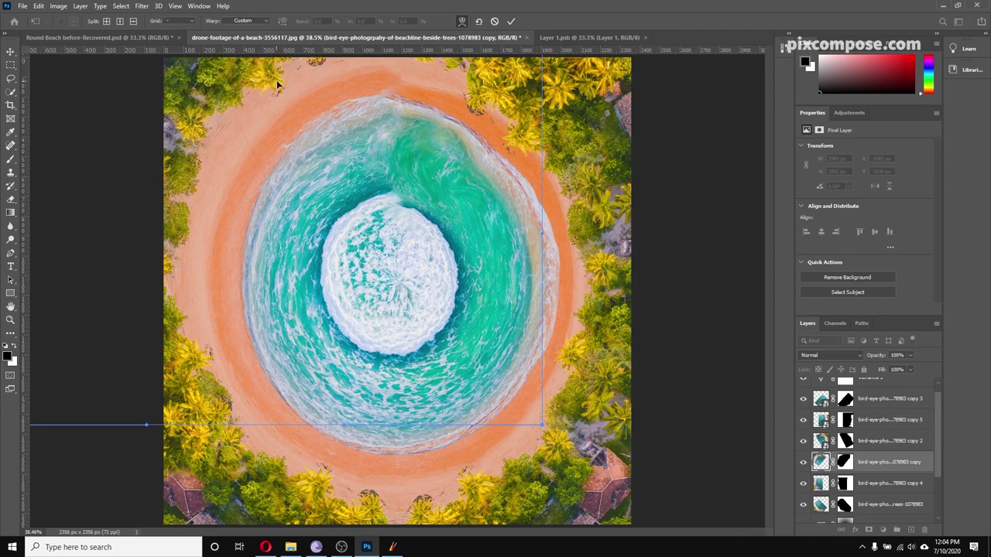
{"action": "left_click", "coordinate": [511, 21]}
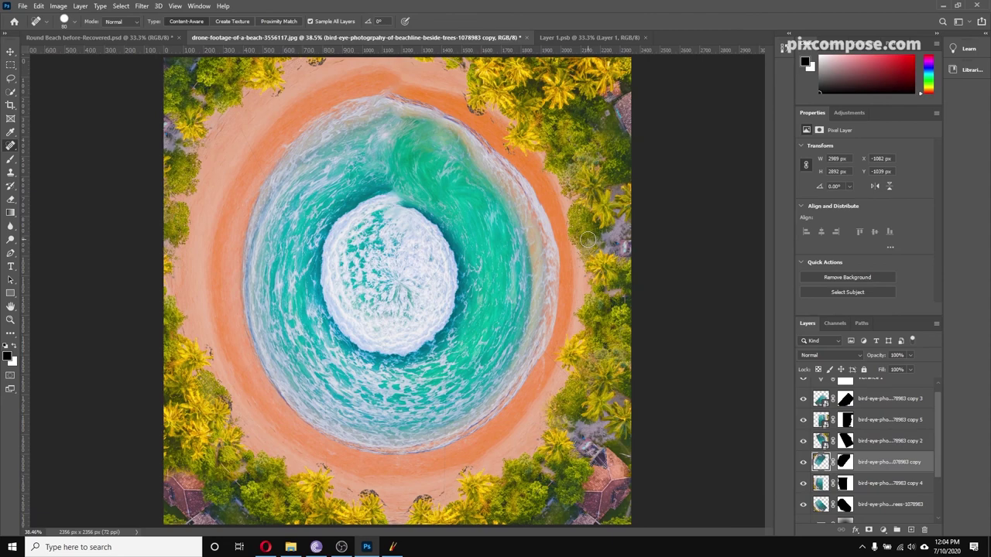
{"action": "left_click", "coordinate": [67, 37]}
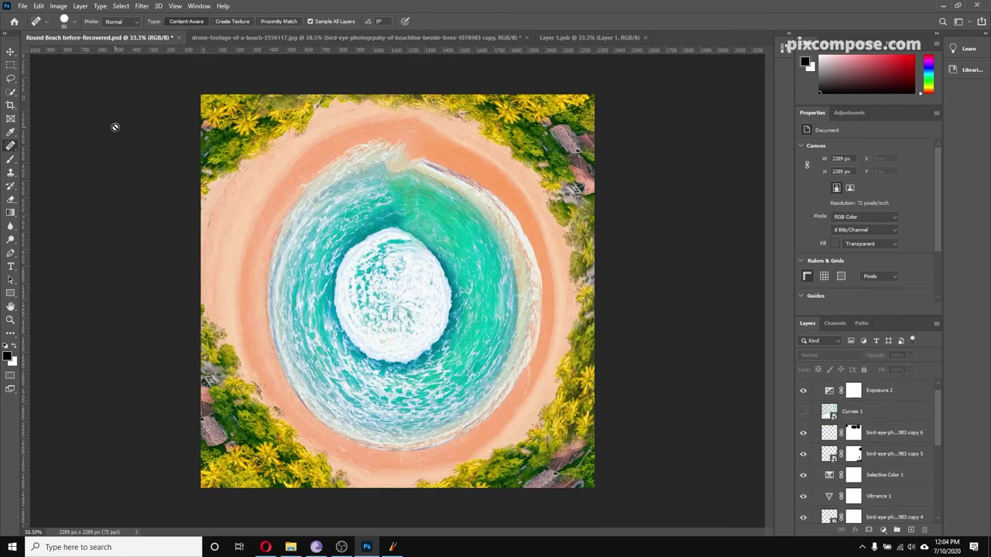